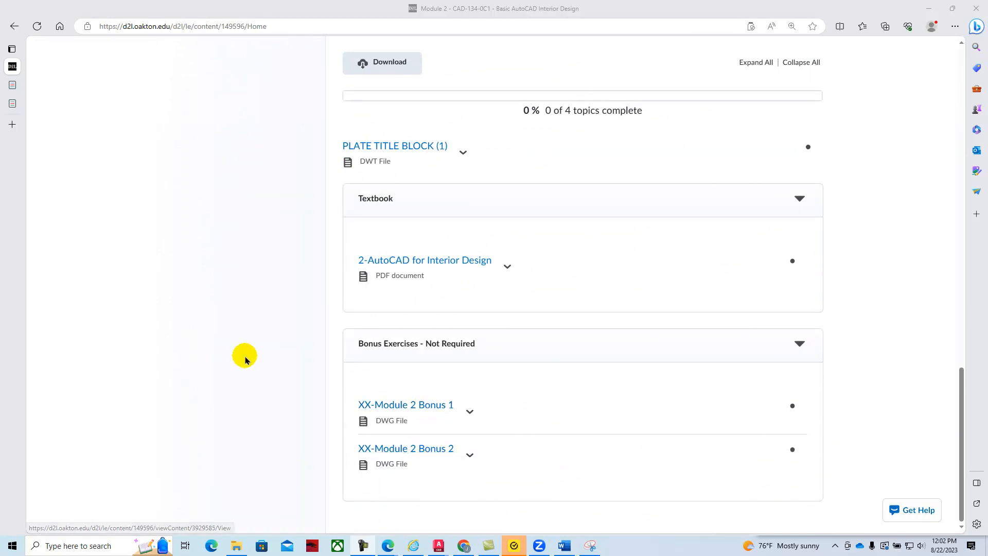
# Open the CAD_134_2023 PDF from the Course Syllabus section and examine the textbooks under Course Practices.
pyautogui.scroll(20, 246, 345)
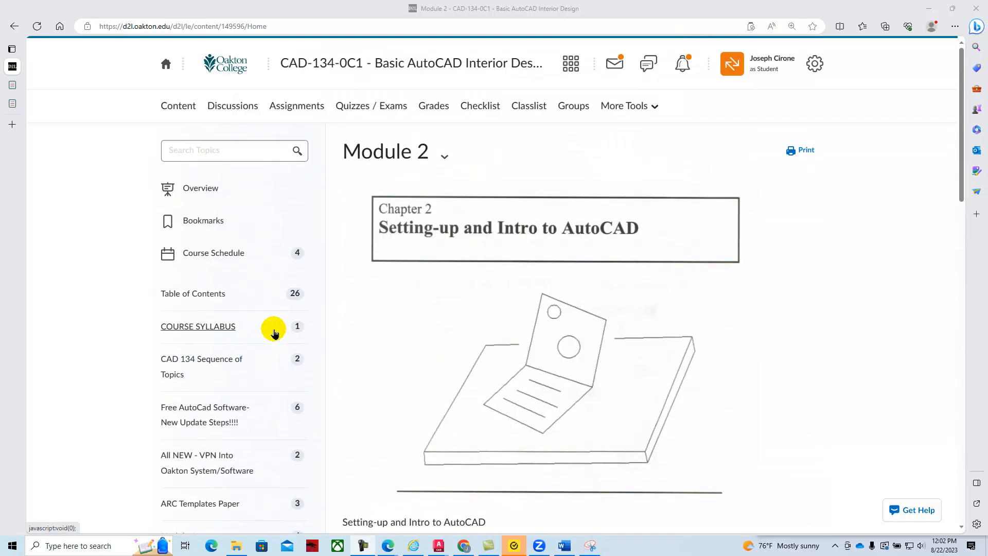
pyautogui.click(214, 328)
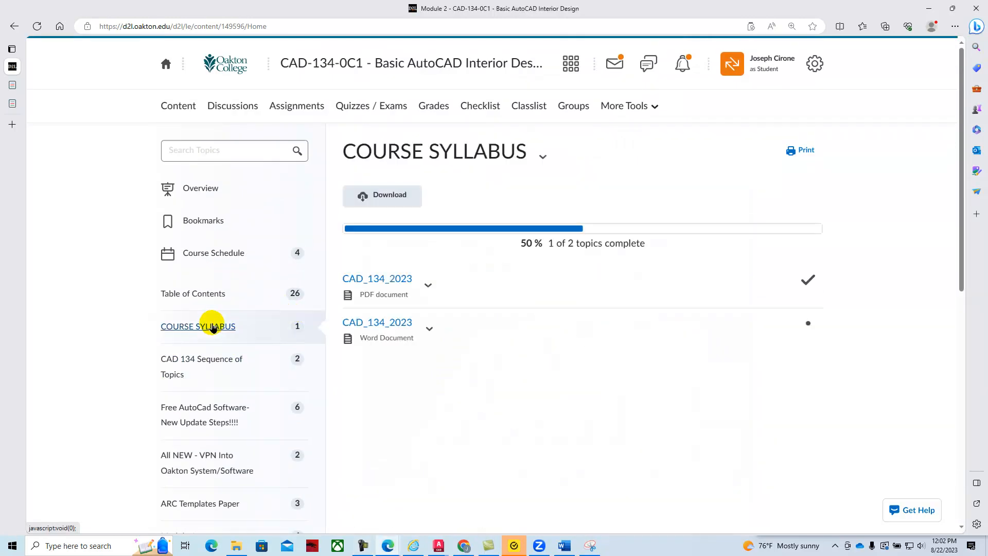
pyautogui.scroll(-2, 214, 322)
pyautogui.click(380, 178)
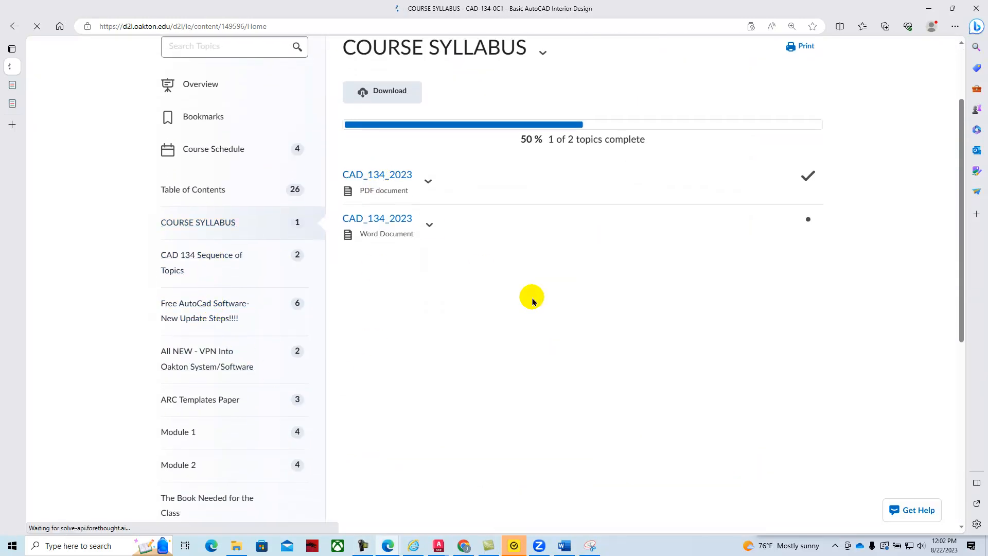
pyautogui.scroll(-15, 580, 331)
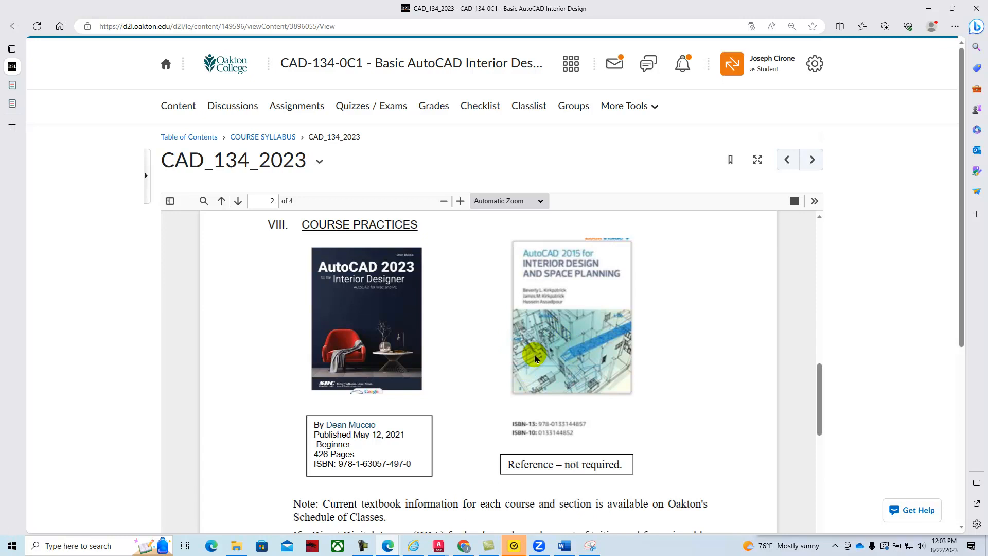
# Download the XX-Module 2 Bonus 1 DWG file from Module 2's bonus exercises and open it in AutoCAD.
pyautogui.click(174, 113)
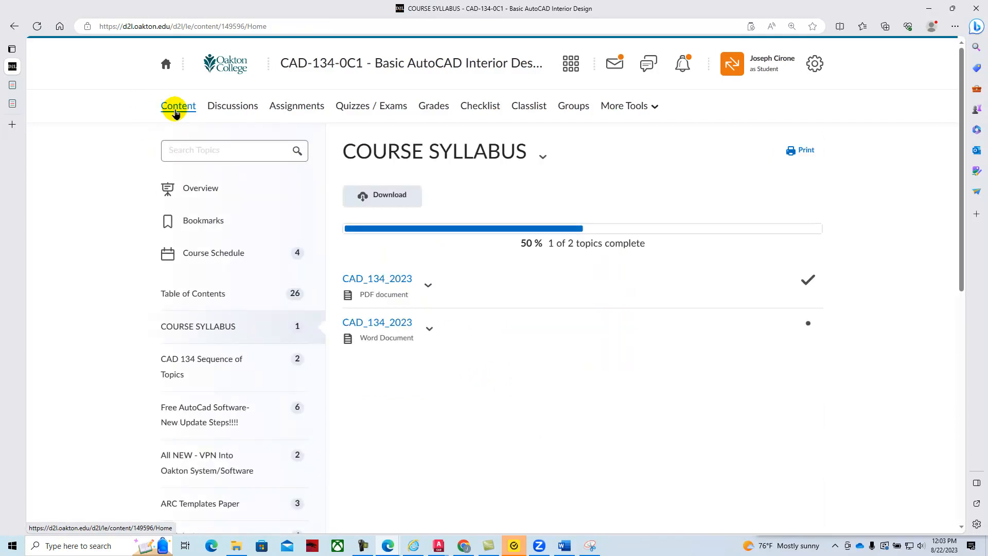
pyautogui.scroll(-5, 192, 257)
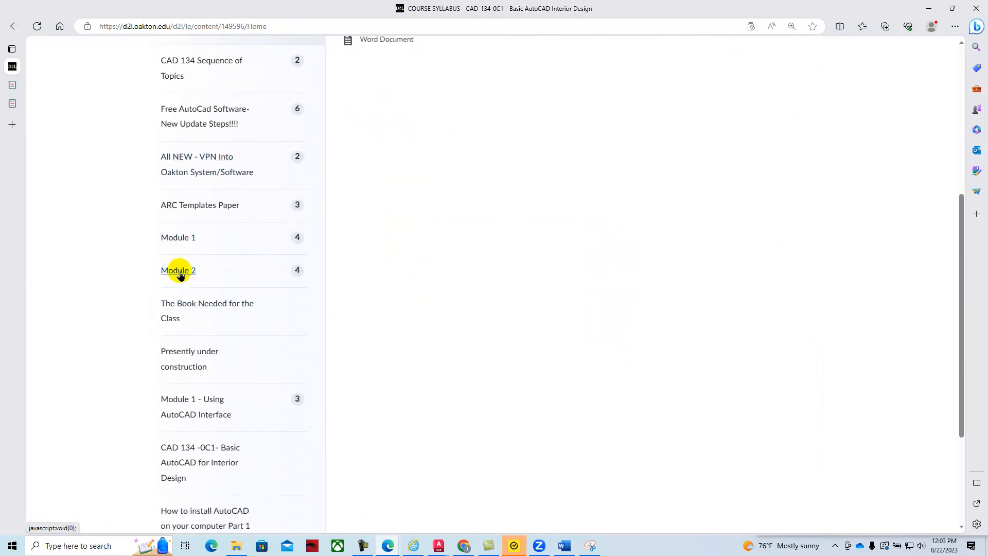
pyautogui.click(179, 272)
pyautogui.scroll(5, 183, 270)
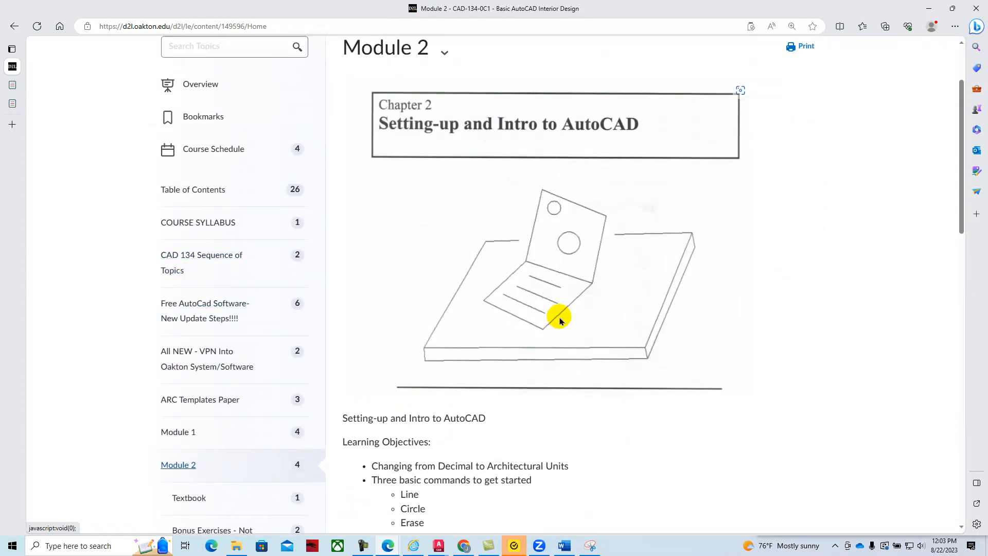
pyautogui.scroll(-15, 792, 222)
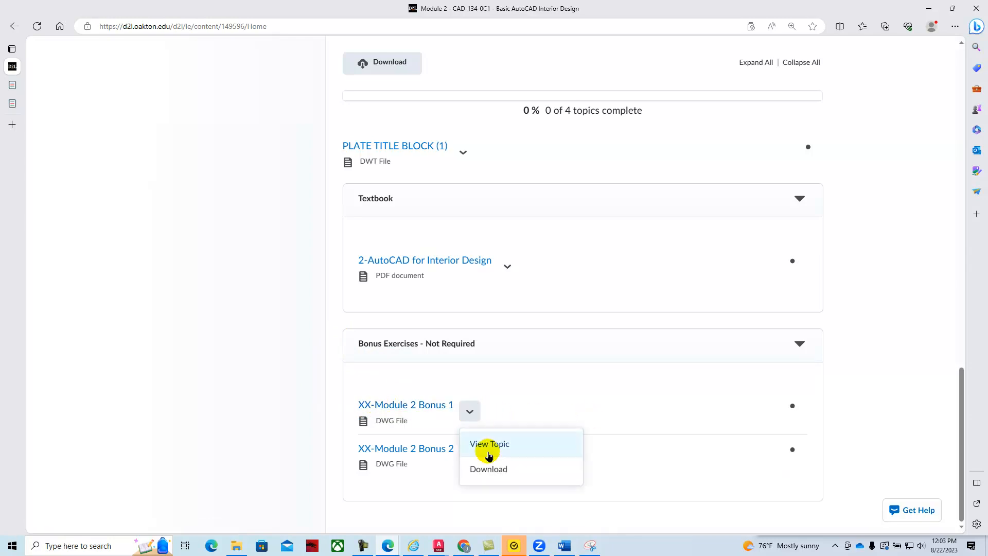
pyautogui.click(489, 465)
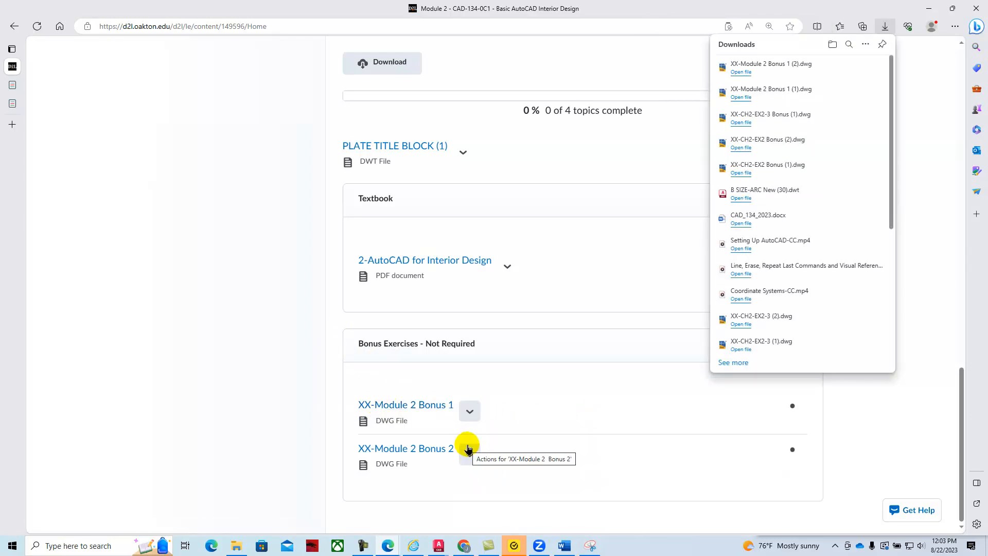
pyautogui.click(741, 72)
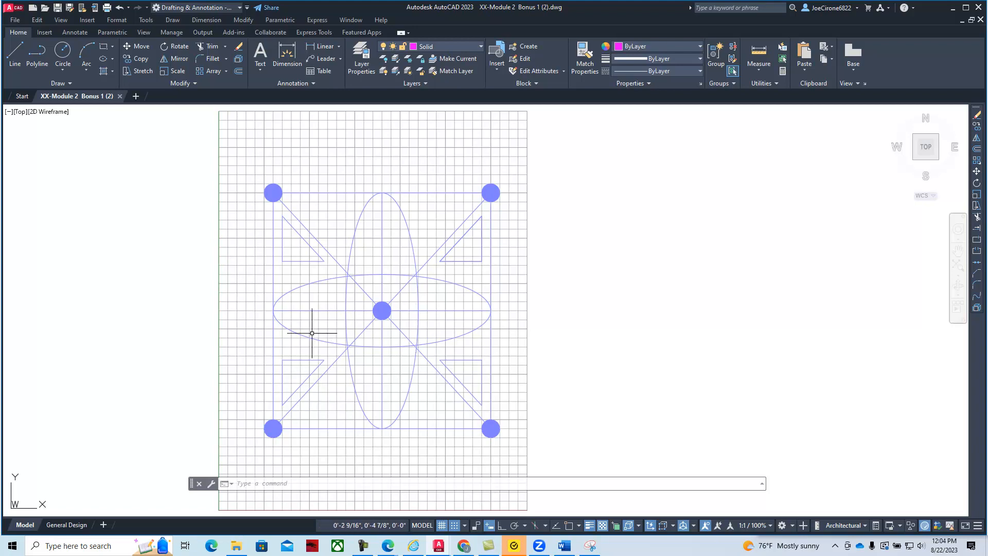
# Hide the menu bar and show it again.
pyautogui.click(247, 9)
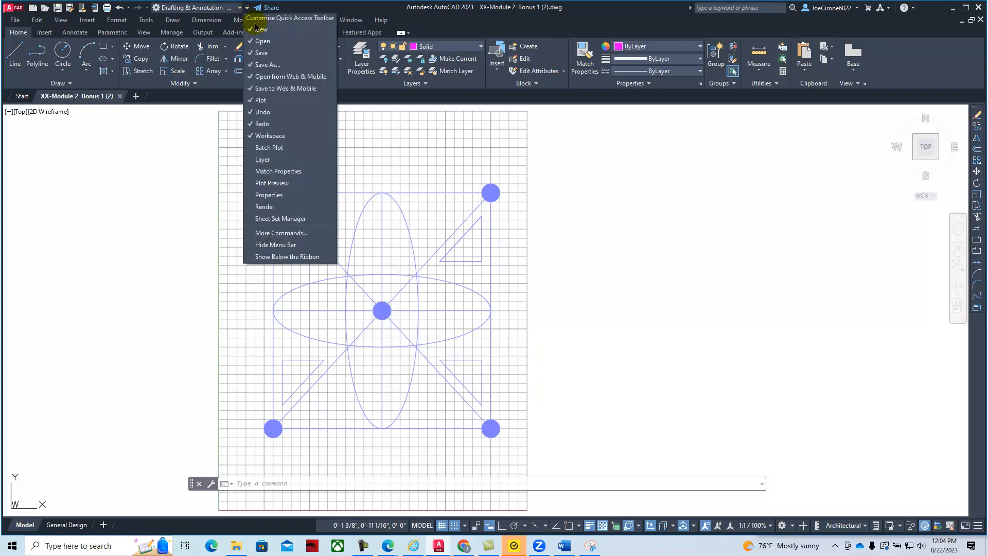
pyautogui.click(263, 245)
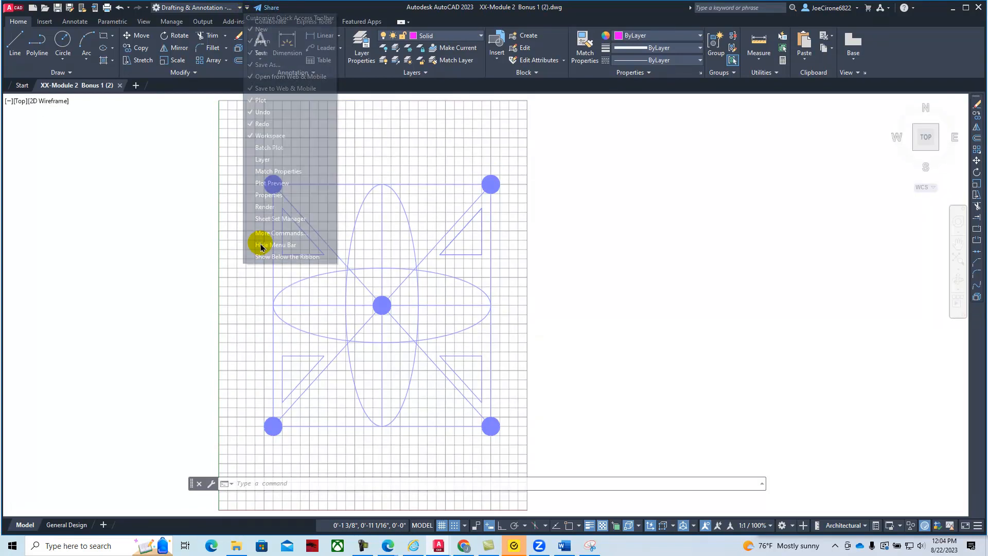
pyautogui.click(247, 7)
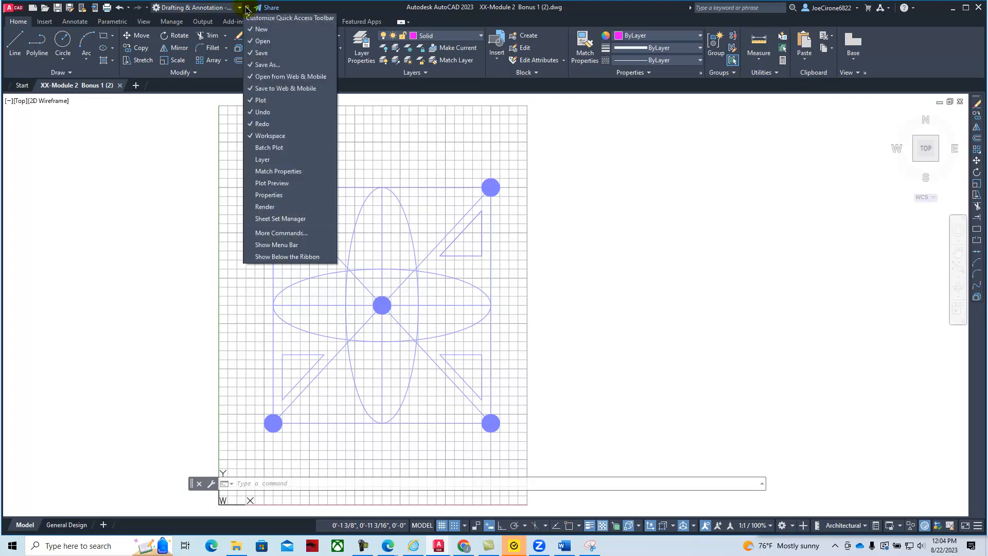
pyautogui.click(272, 244)
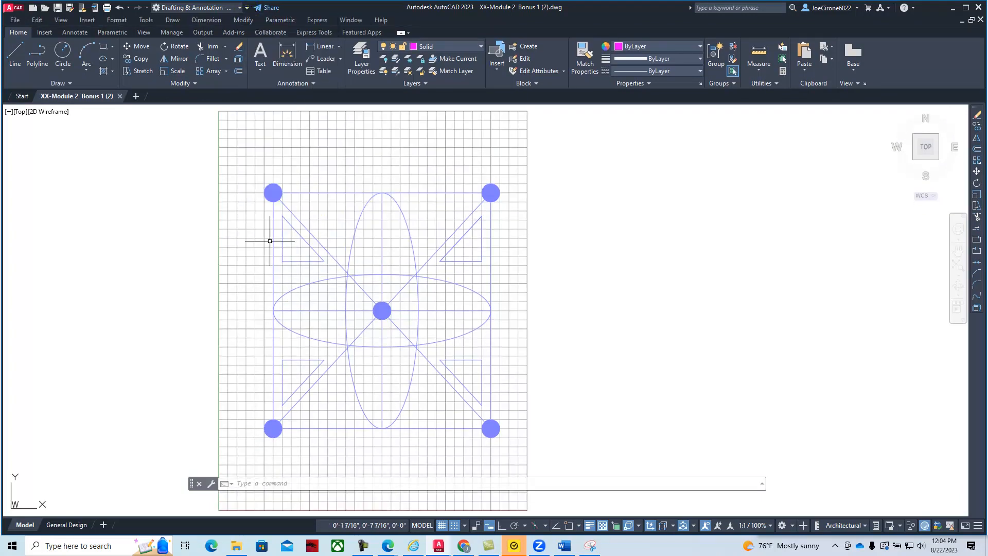
pyautogui.click(15, 21)
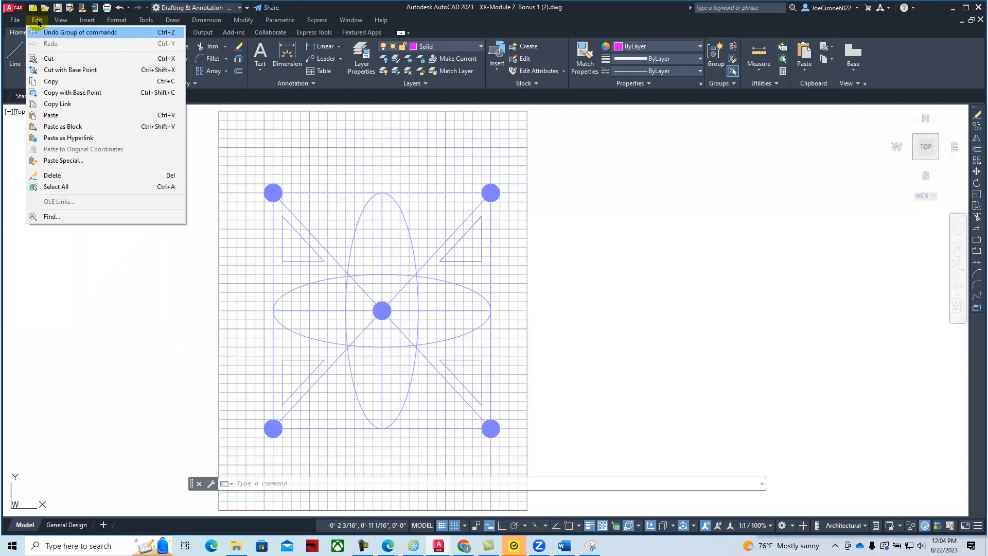
pyautogui.moveTo(144, 20)
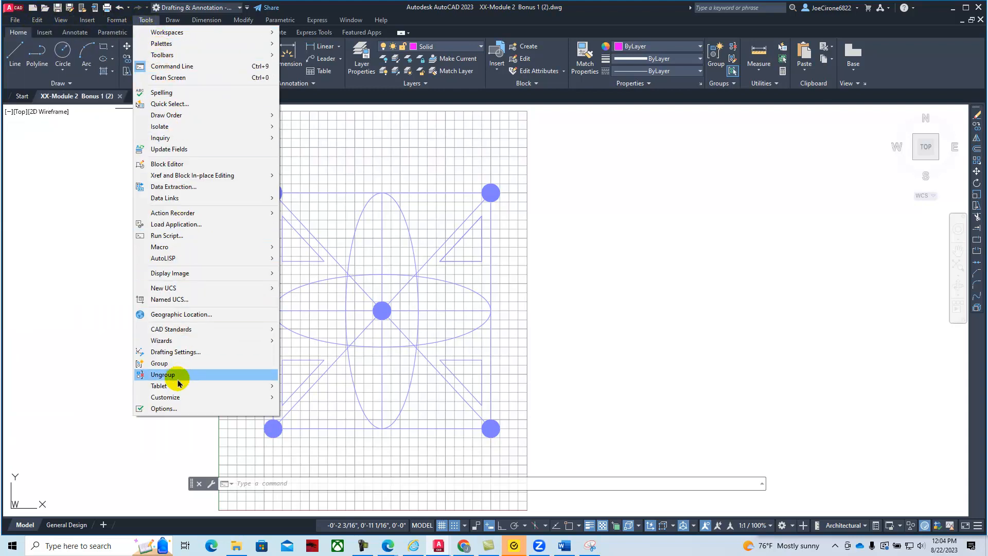
pyautogui.click(56, 216)
pyautogui.click(122, 270)
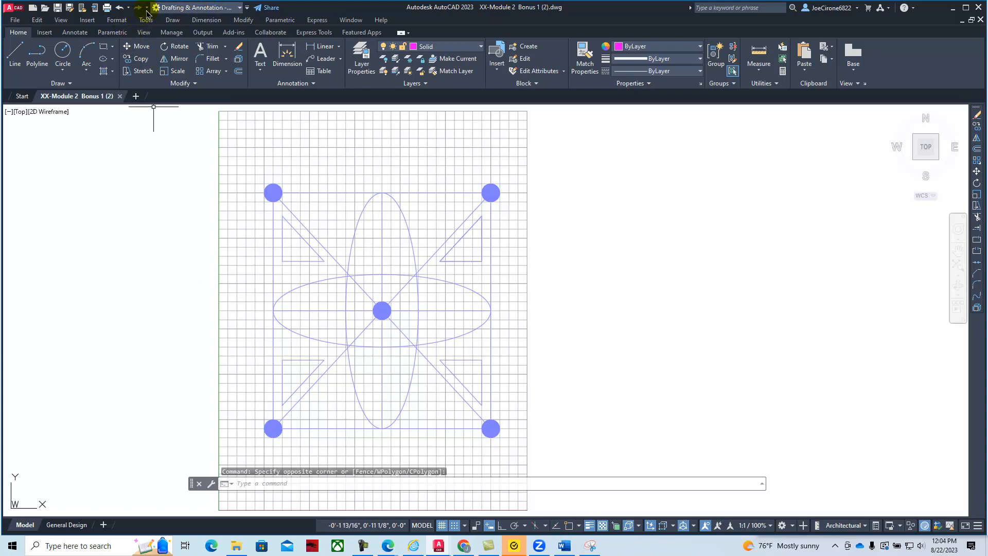
pyautogui.click(16, 21)
pyautogui.click(117, 20)
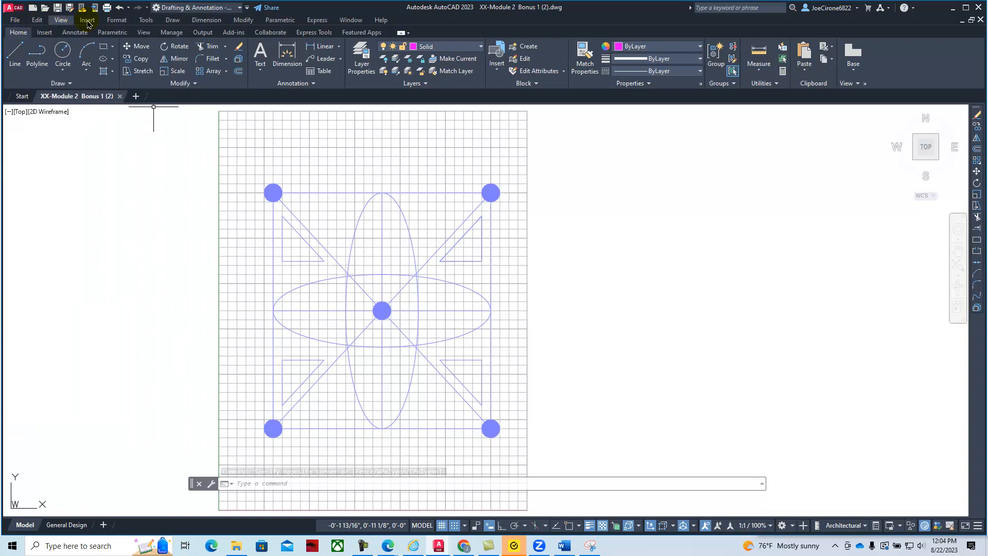
pyautogui.click(144, 20)
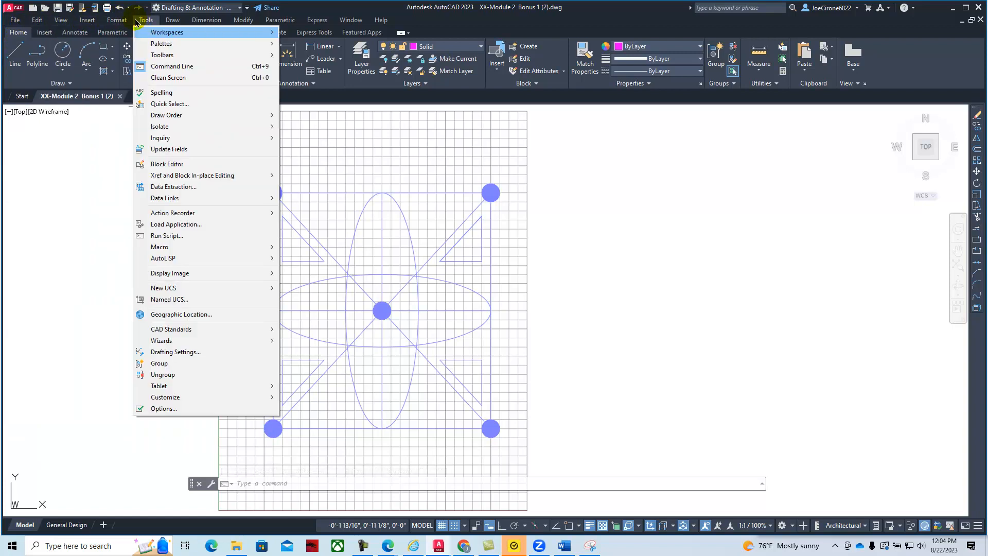
pyautogui.click(46, 231)
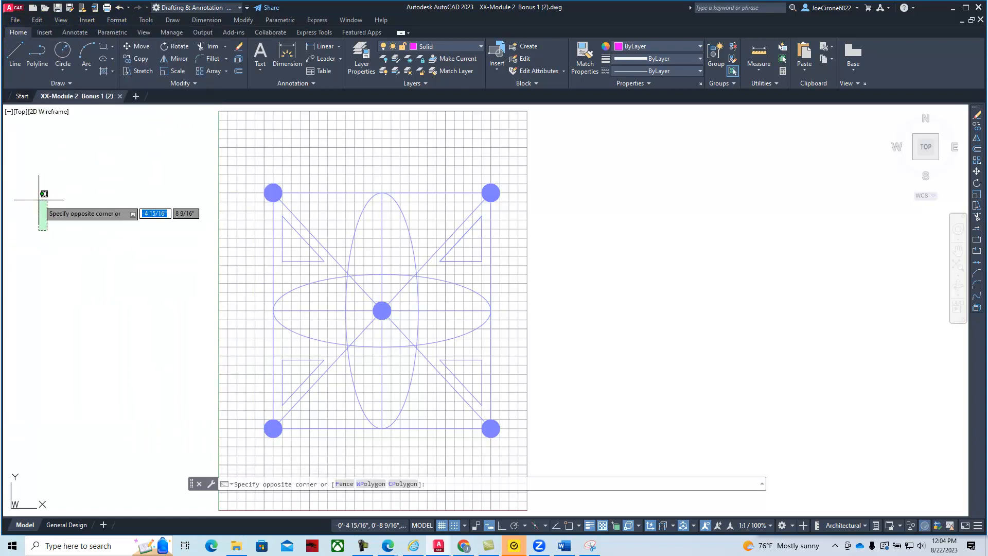
pyautogui.click(44, 193)
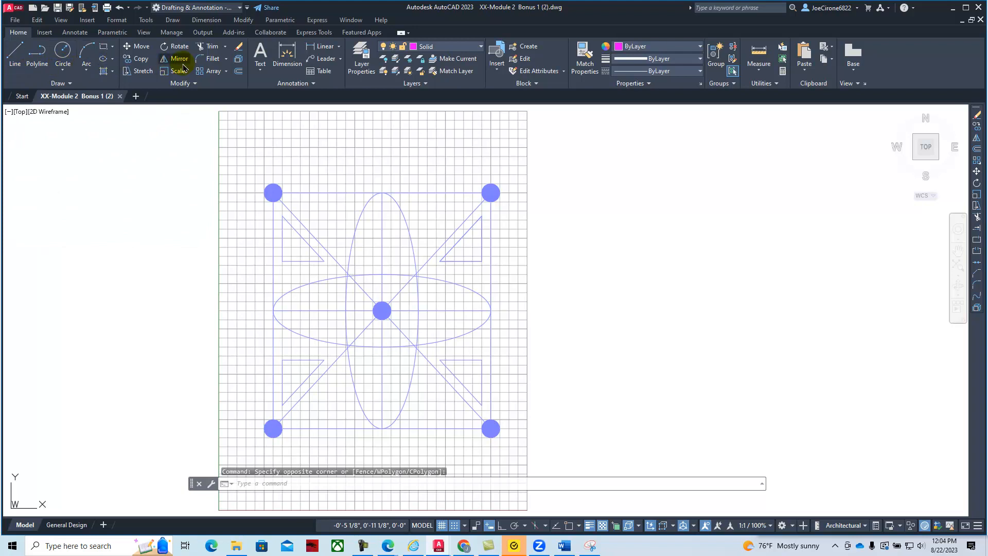
# Expand the Draw and Modify tool groups and pin both open so their additional tools stay displayed.
pyautogui.click(67, 84)
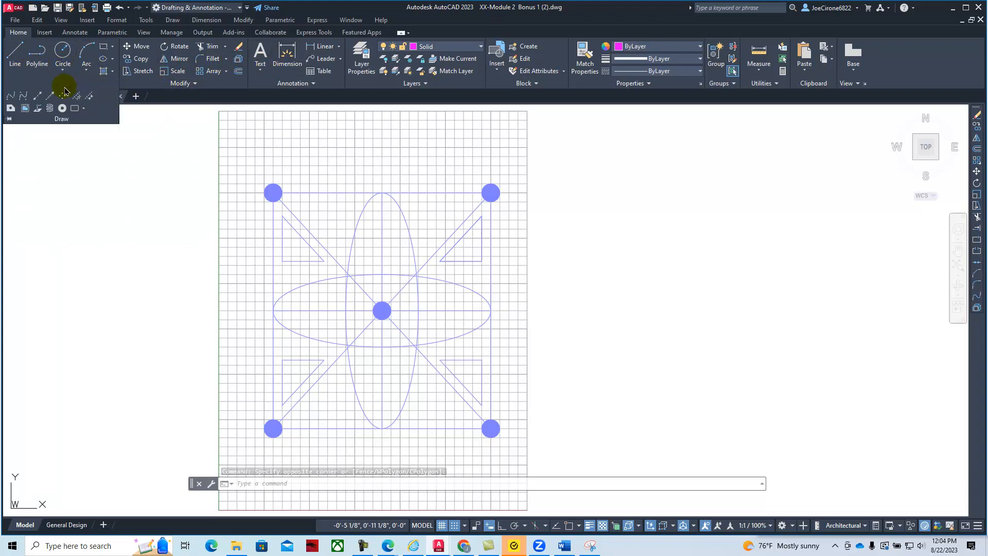
pyautogui.click(8, 120)
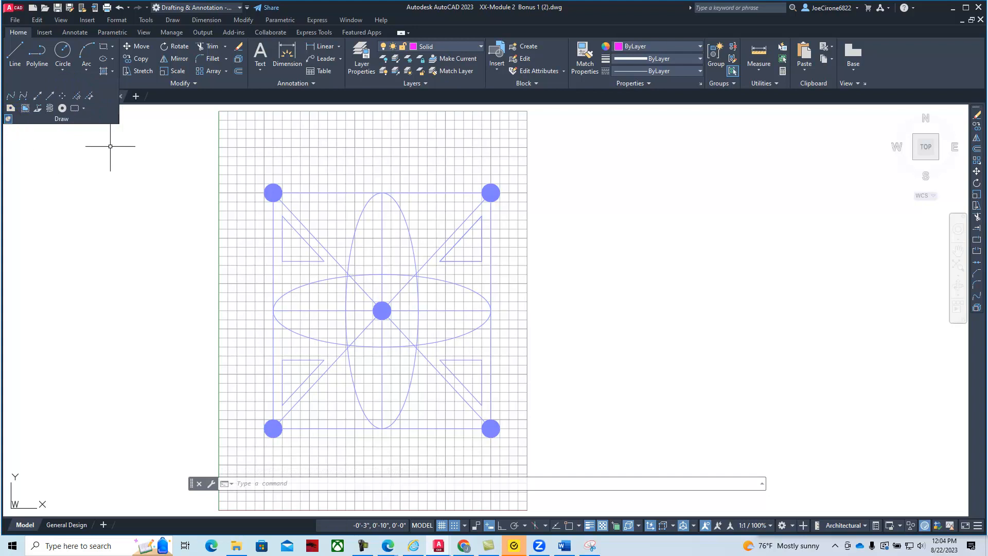
pyautogui.click(195, 83)
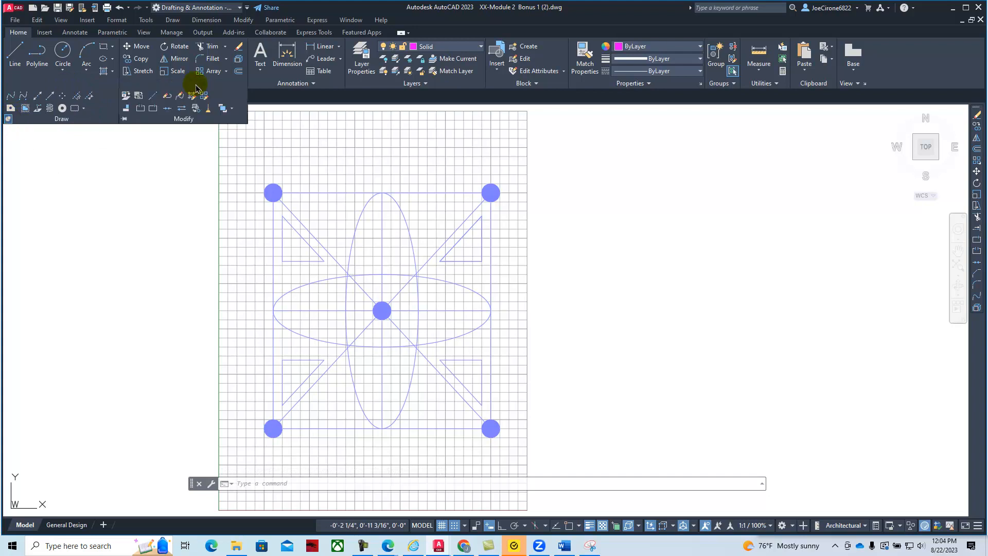
pyautogui.click(124, 119)
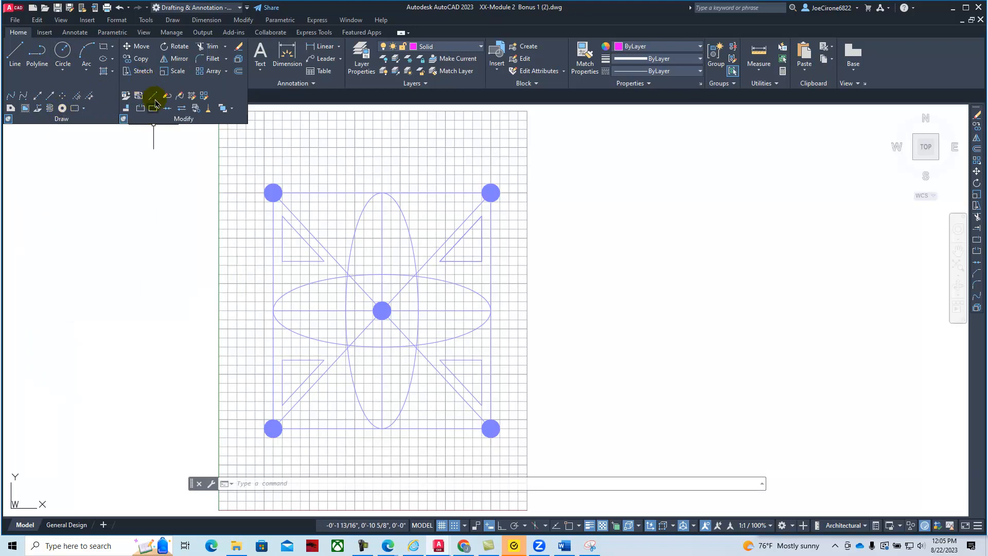
# Review polar tracking and object snap modes in Drafting Settings, and turn 3D Object Snap off.
pyautogui.click(248, 8)
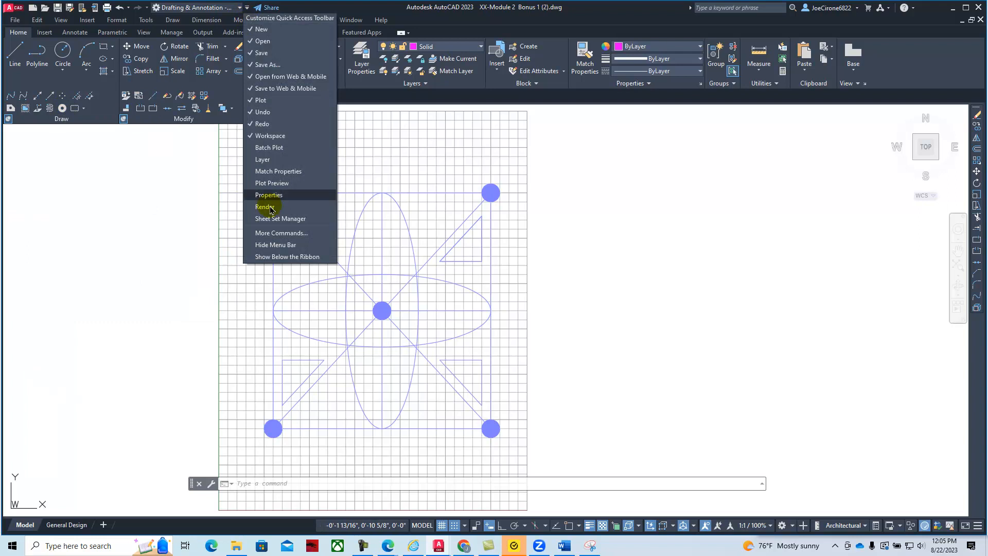
pyautogui.click(147, 20)
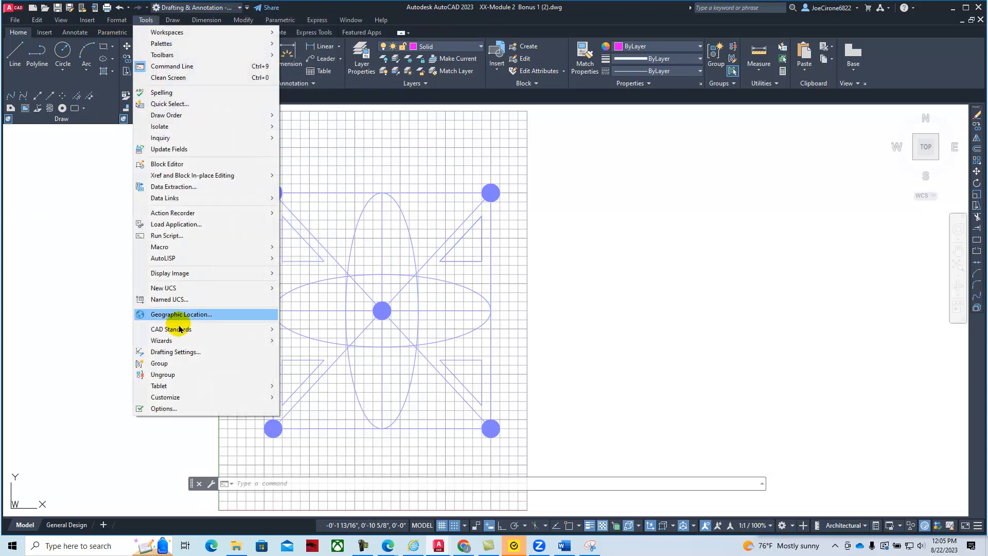
pyautogui.click(178, 352)
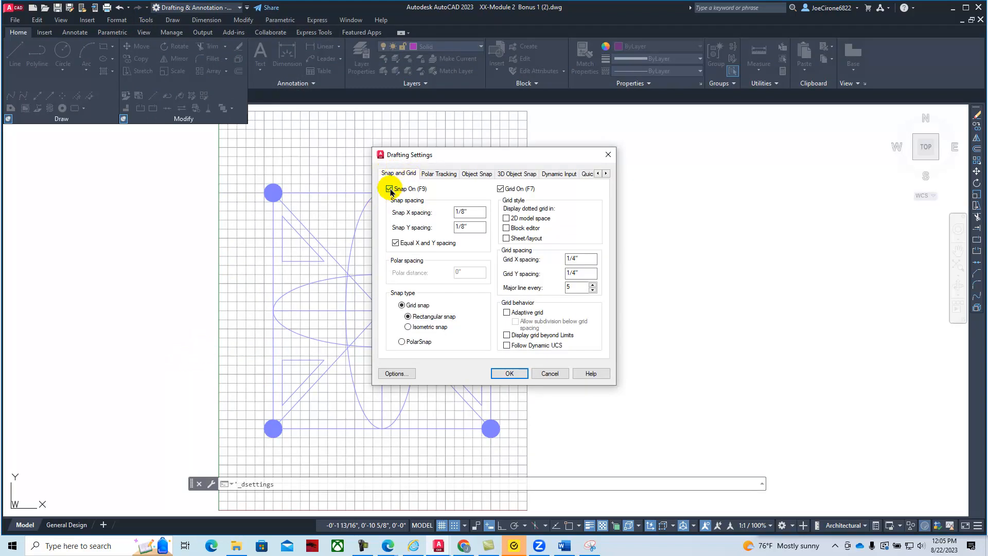
pyautogui.click(436, 174)
pyautogui.click(477, 174)
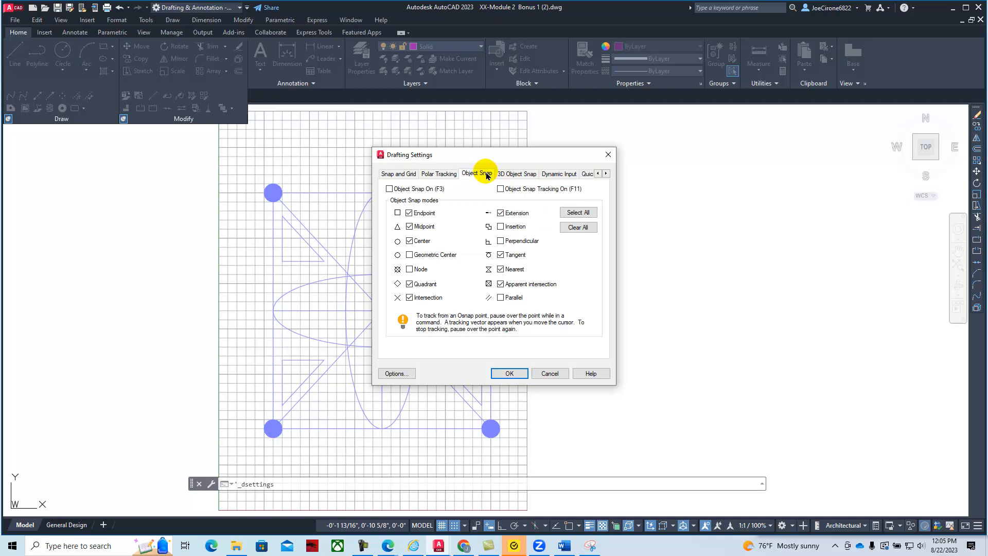
pyautogui.click(517, 175)
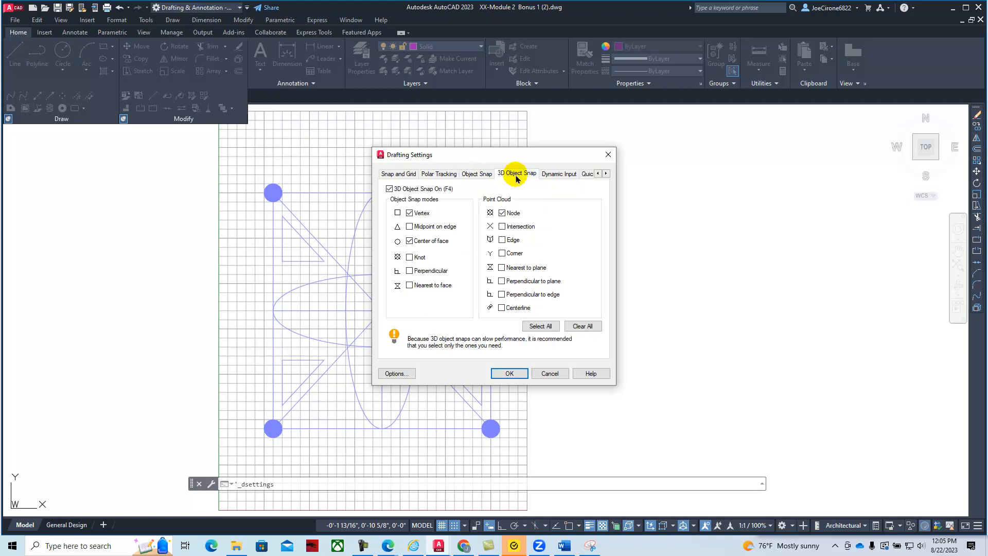
pyautogui.click(425, 175)
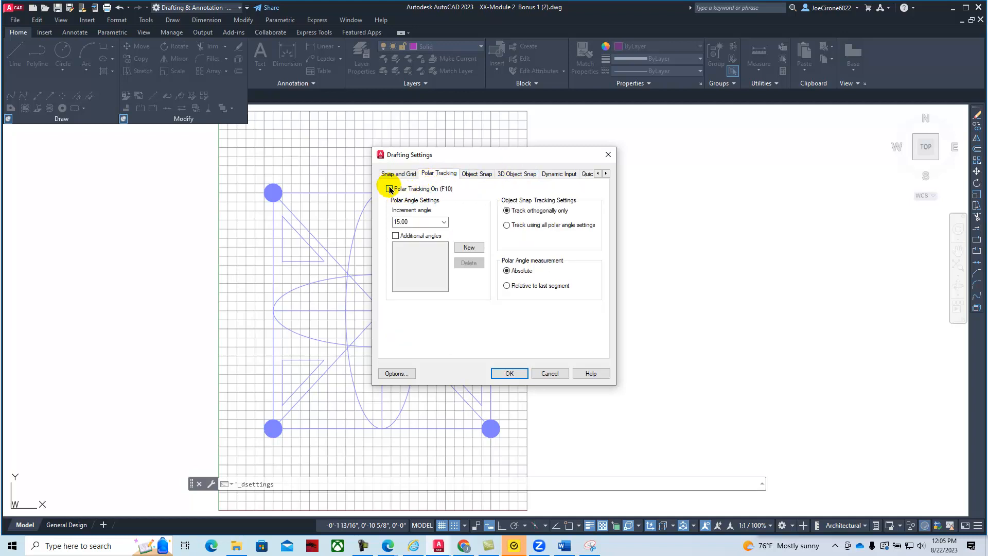
pyautogui.click(471, 174)
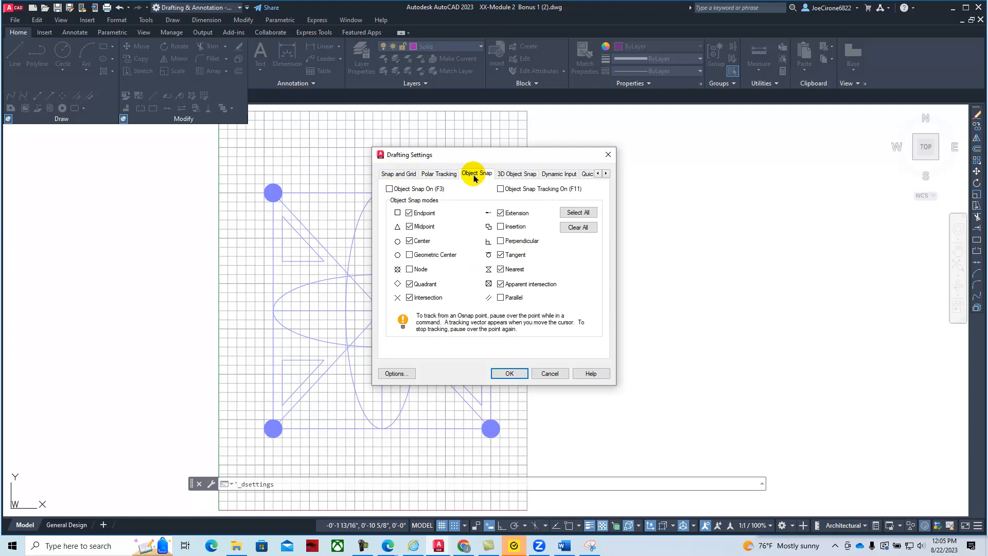
pyautogui.click(502, 175)
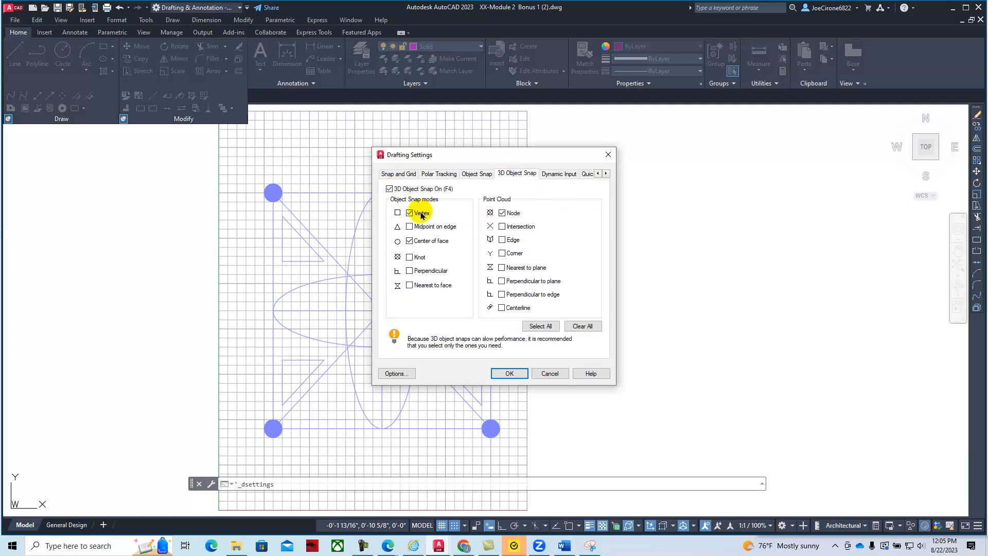
pyautogui.click(389, 189)
pyautogui.click(502, 374)
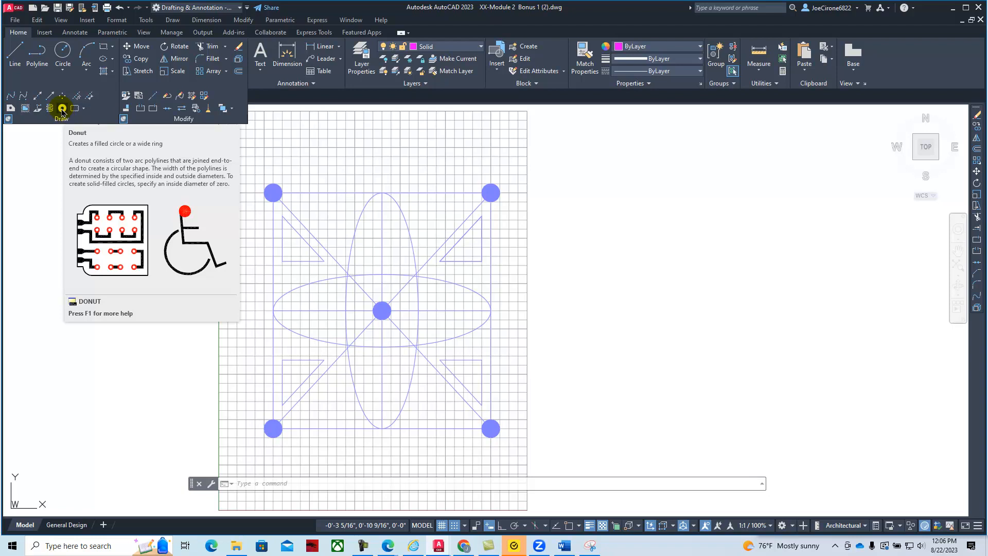
pyautogui.moveTo(73, 533)
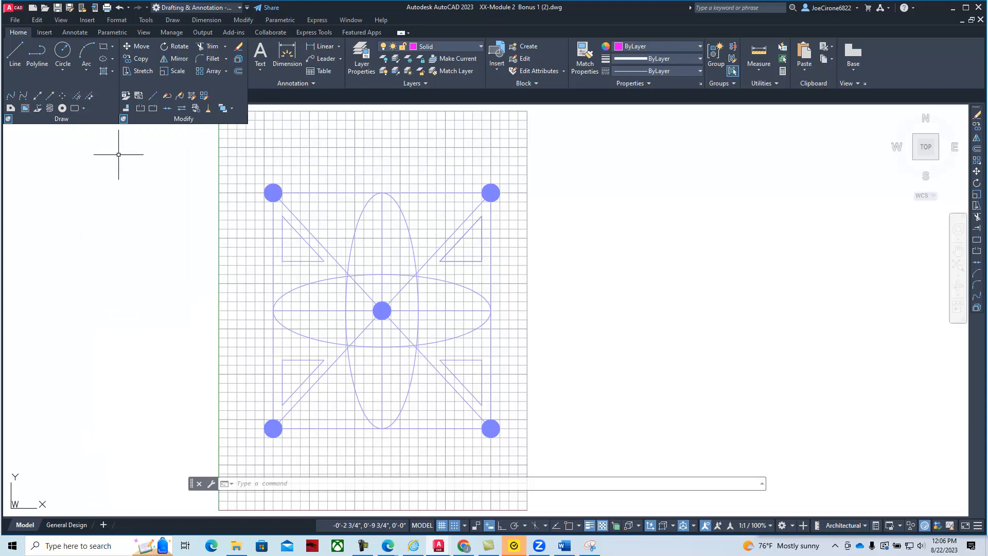
# Start solid donuts with a 0 inside diameter and 1/2" outside diameter, placing one on the upper-left corner circle.
pyautogui.click(62, 109)
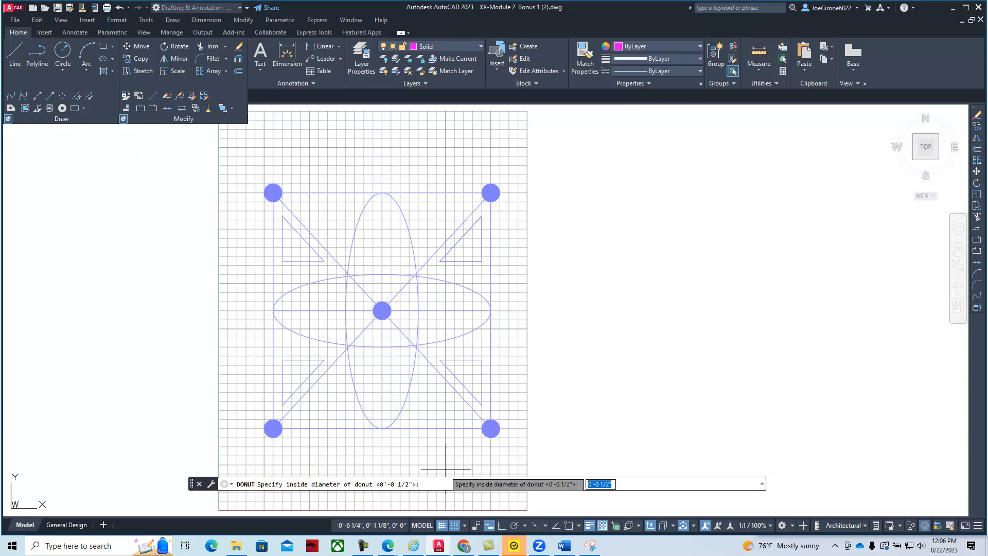
pyautogui.write('0')
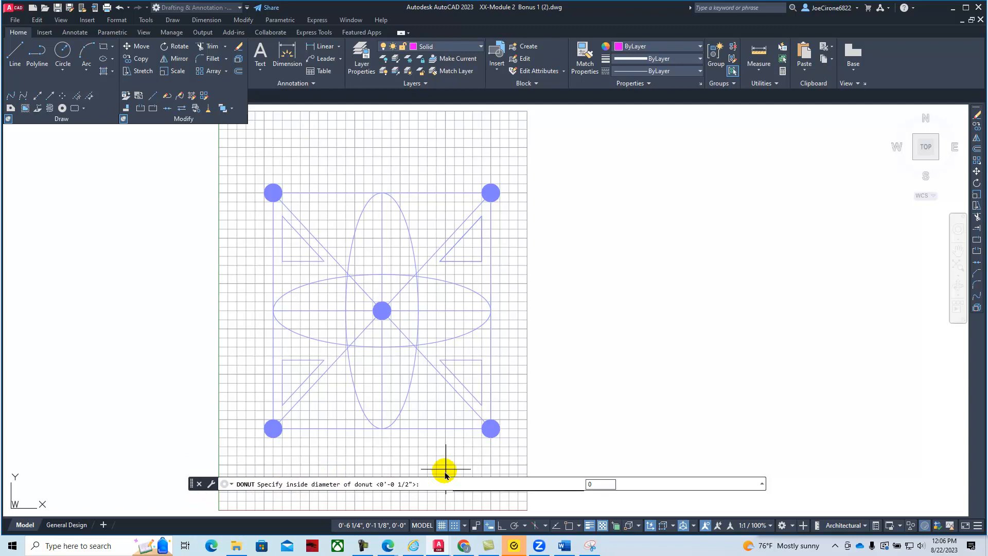
pyautogui.press('Return')
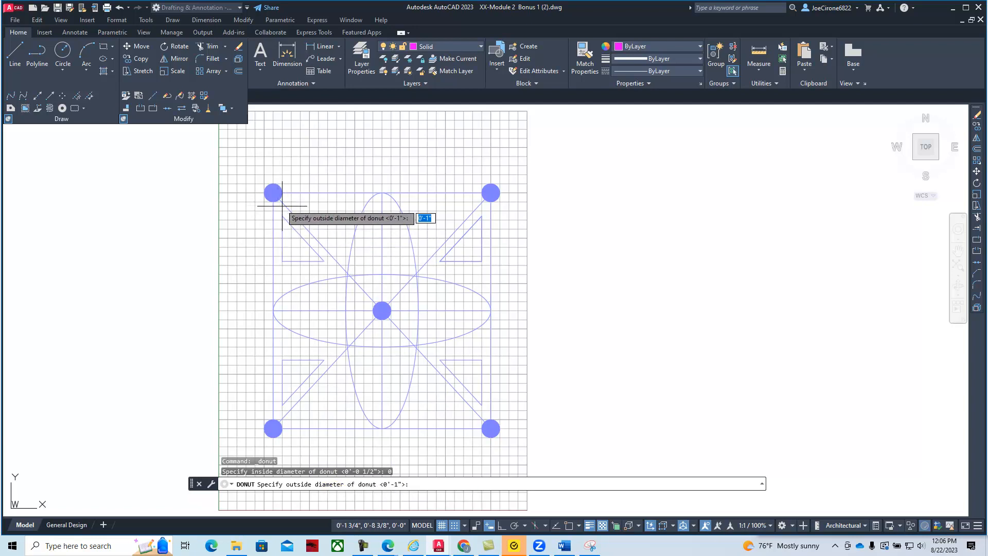
pyautogui.scroll(8, 269, 205)
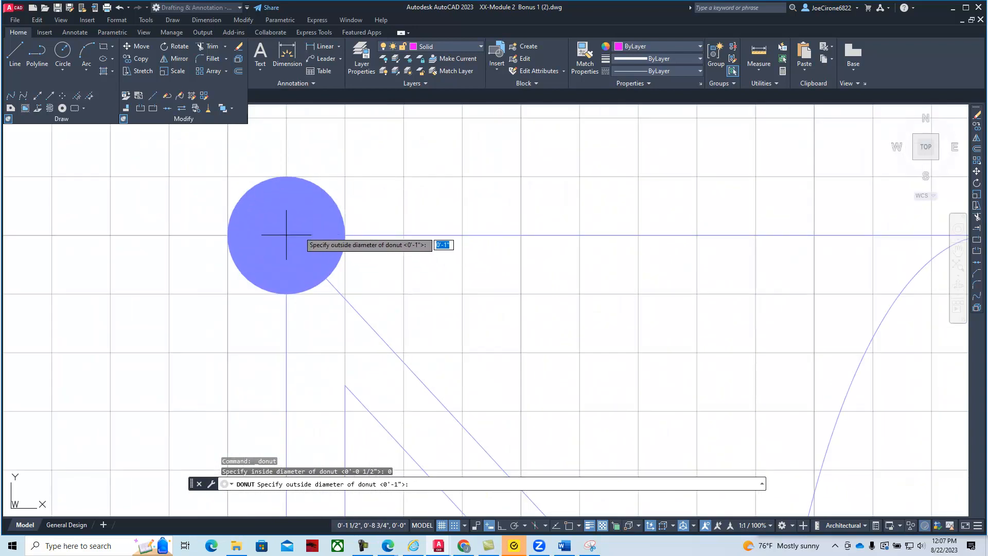
pyautogui.scroll(-6, 399, 352)
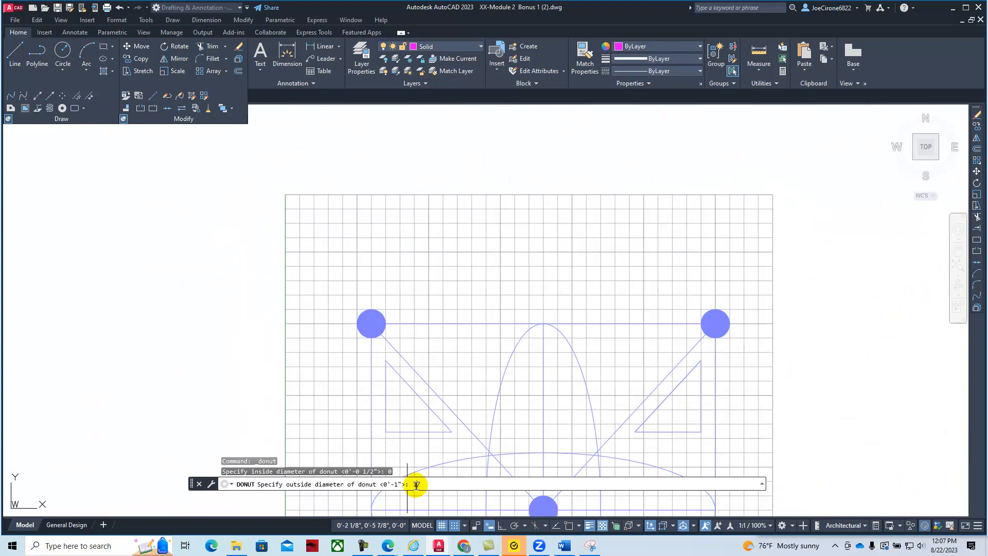
pyautogui.press('Return')
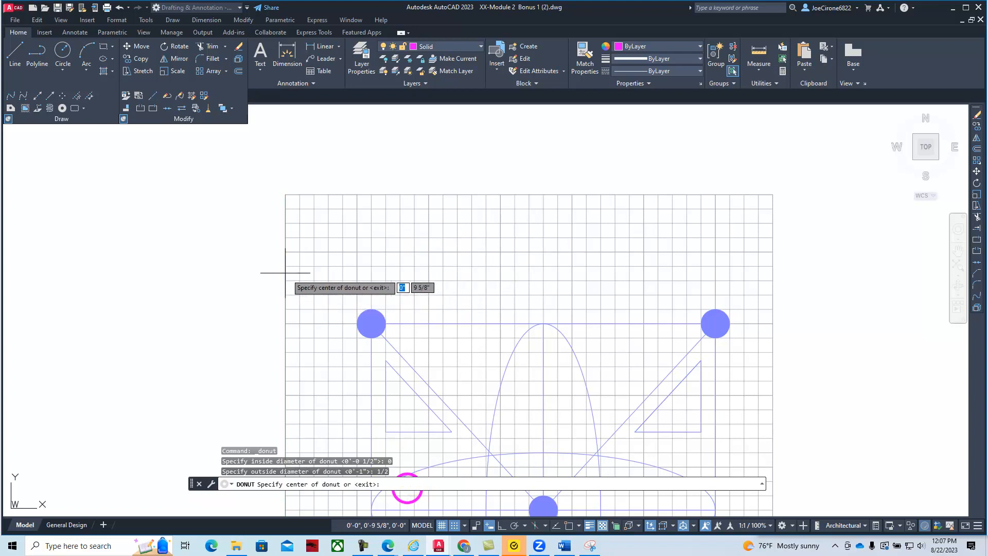
pyautogui.click(372, 323)
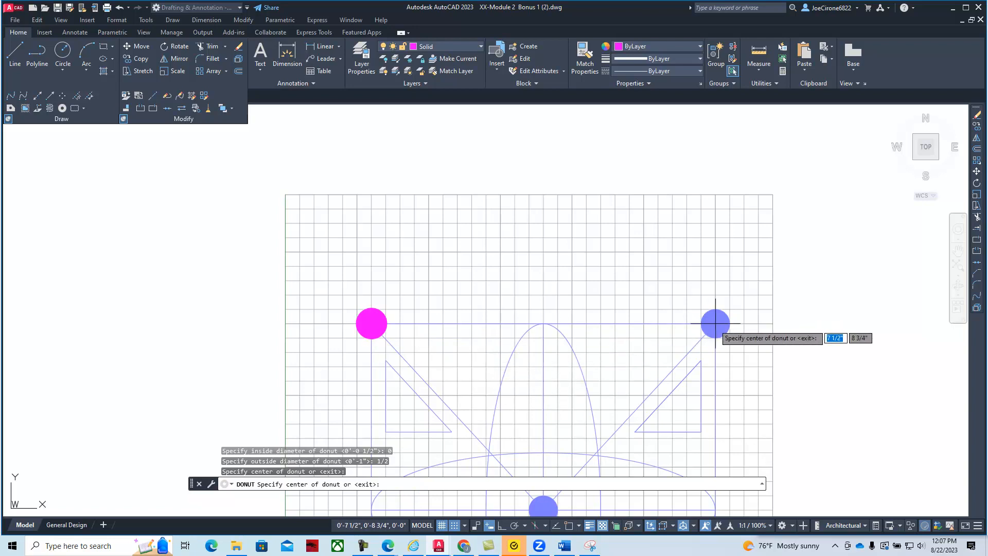
# Place donuts centred on the upper-right, lower-right and lower-left corner circles of the pattern.
pyautogui.moveTo(737, 361)
pyautogui.mouseDown(button='middle')
pyautogui.moveTo(698, 330)
pyautogui.moveTo(498, 304)
pyautogui.moveTo(457, 335)
pyautogui.mouseUp(button='middle')
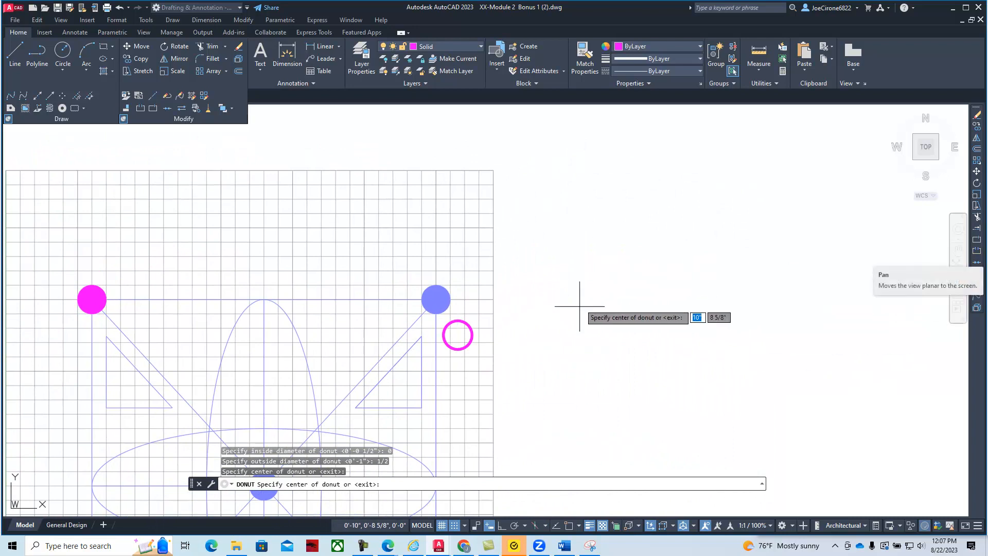
pyautogui.scroll(4, 527, 310)
pyautogui.scroll(-7, 529, 316)
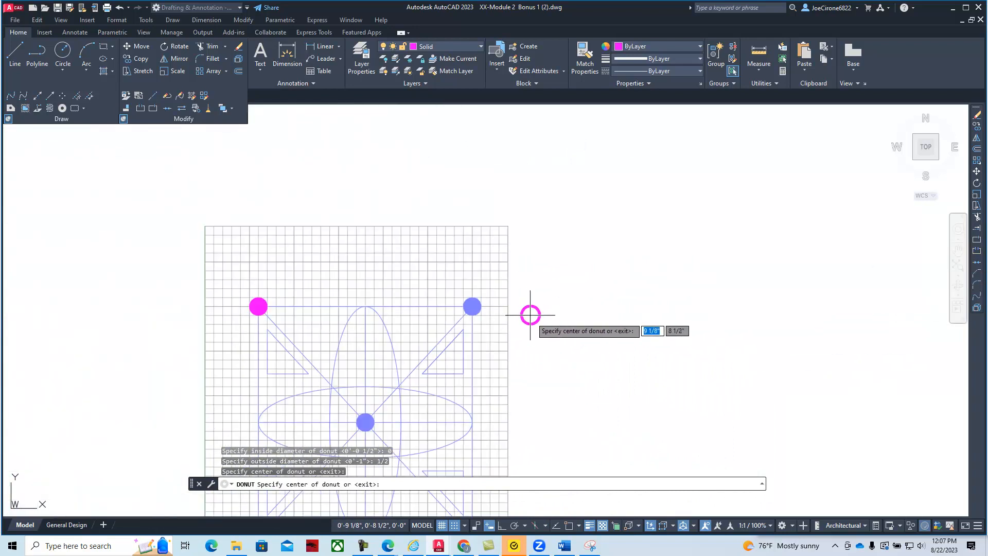
pyautogui.scroll(5, 529, 316)
pyautogui.moveTo(531, 316)
pyautogui.mouseDown(button='middle')
pyautogui.moveTo(335, 317)
pyautogui.moveTo(689, 337)
pyautogui.mouseUp(button='middle')
pyautogui.click(531, 313)
pyautogui.scroll(-4, 597, 322)
pyautogui.moveTo(581, 394); pyautogui.dragTo(583, 228, button='middle')
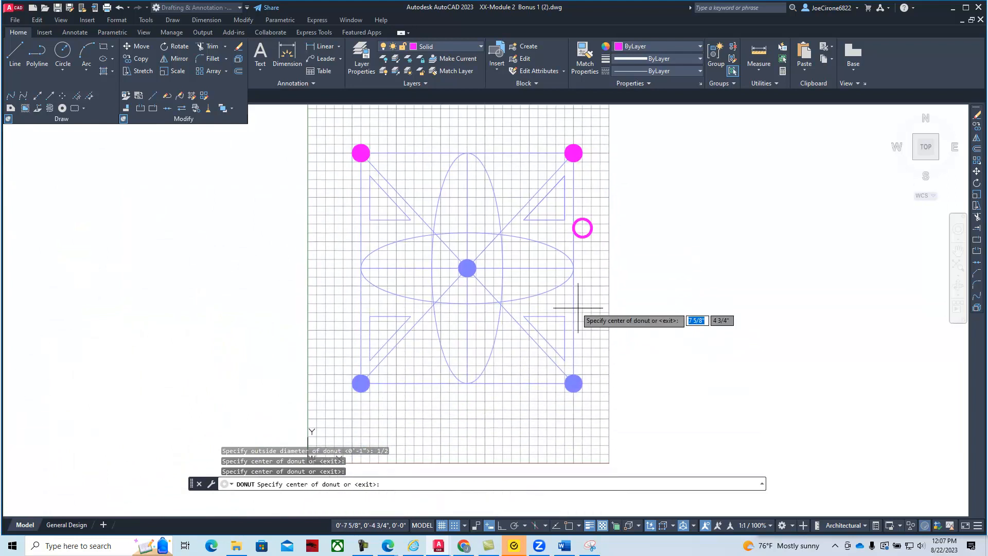
pyautogui.click(573, 382)
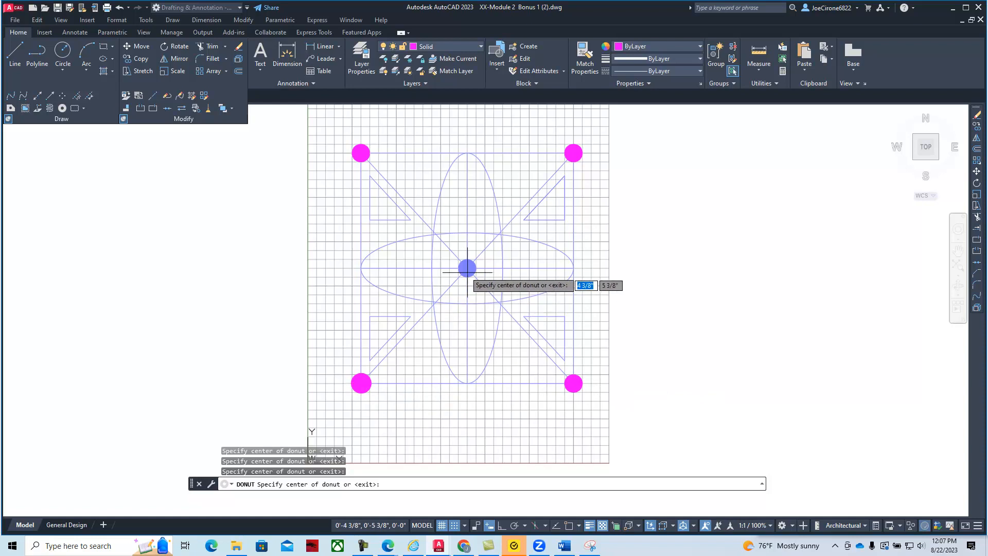
# Place a donut on the circle at the centre of the pattern and finish the Donut command.
pyautogui.scroll(4, 467, 268)
pyautogui.scroll(2, 467, 268)
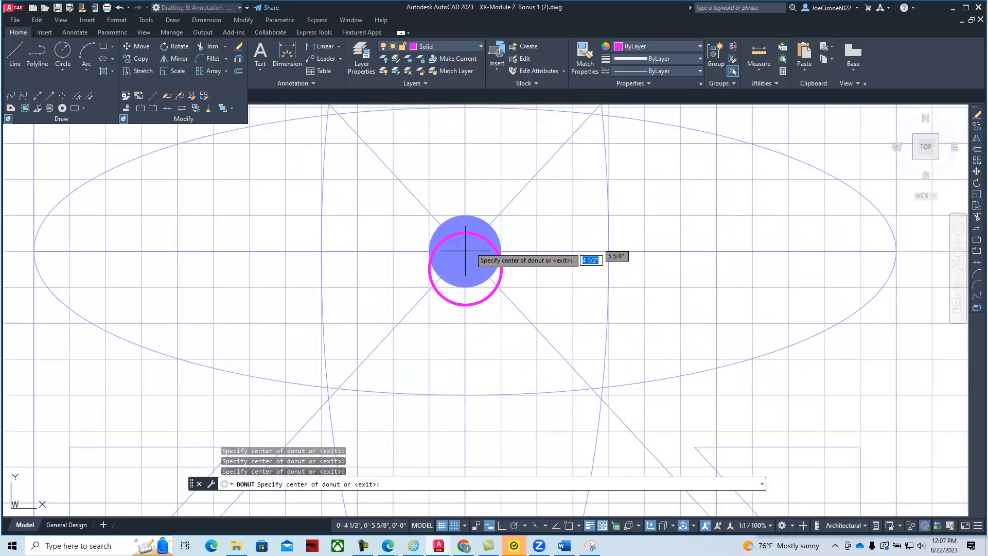
pyautogui.click(466, 250)
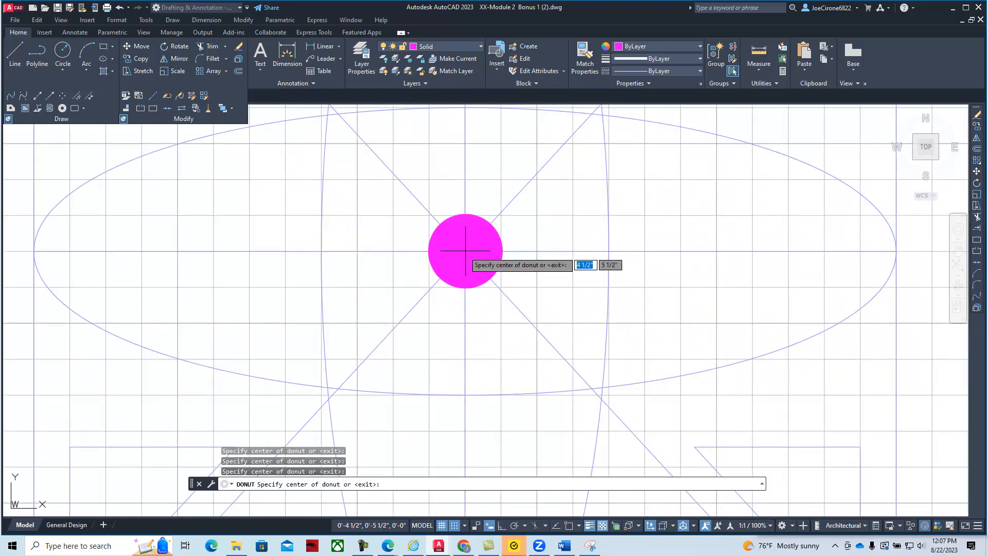
pyautogui.press('Return')
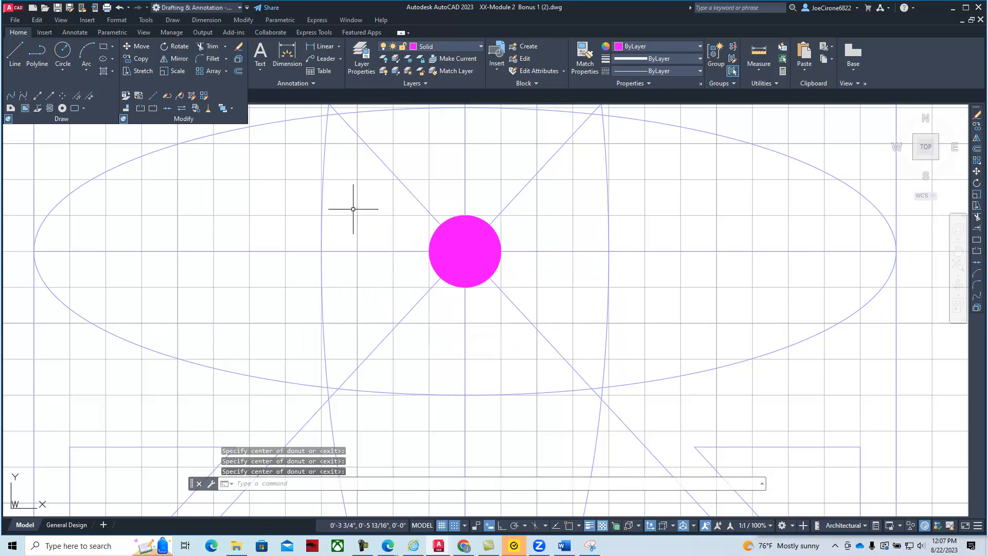
pyautogui.scroll(-6, 399, 242)
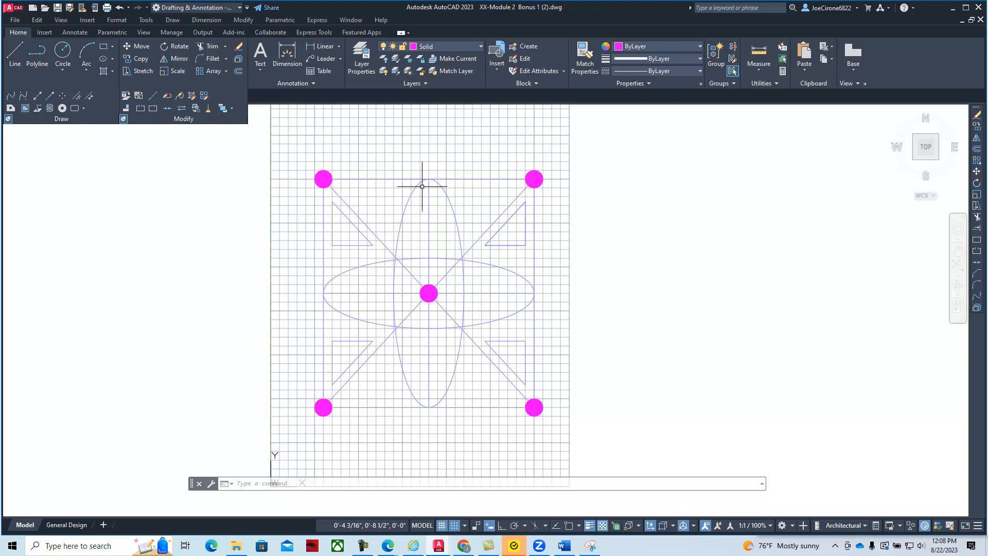
# Draw connected lines from the upper-left donut's centre to the upper-right donut's centre and down to the lower-right donut's centre.
pyautogui.click(15, 57)
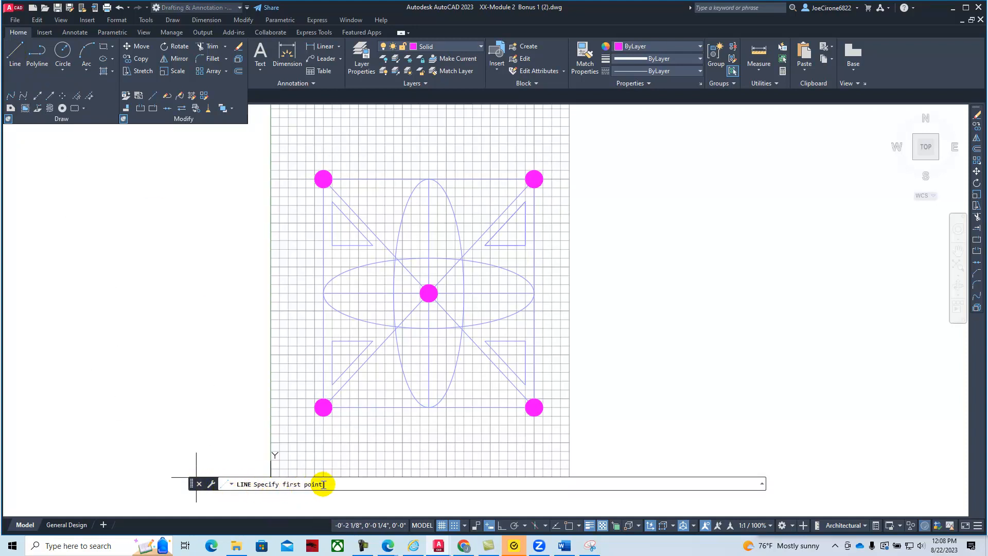
pyautogui.click(14, 55)
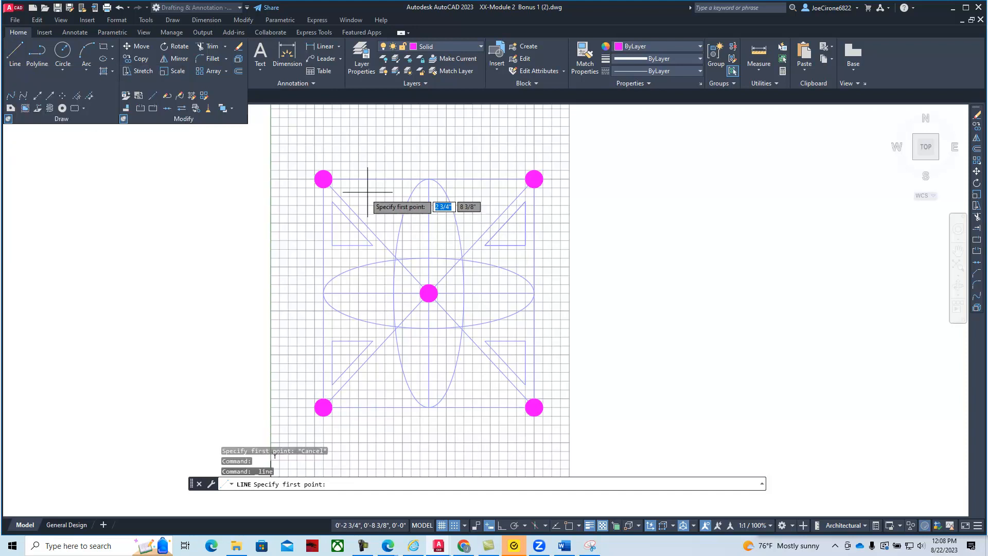
pyautogui.click(323, 179)
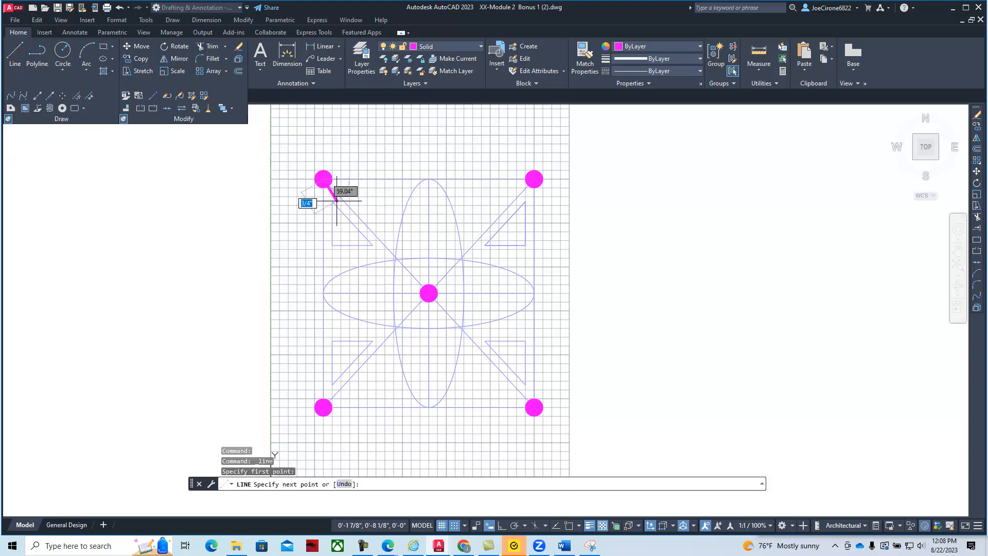
pyautogui.click(534, 179)
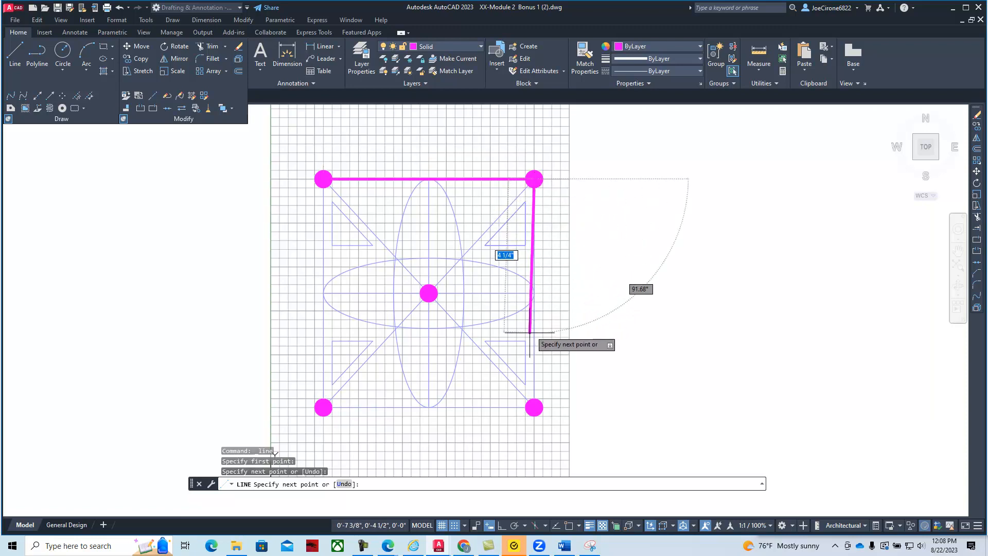
pyautogui.click(534, 407)
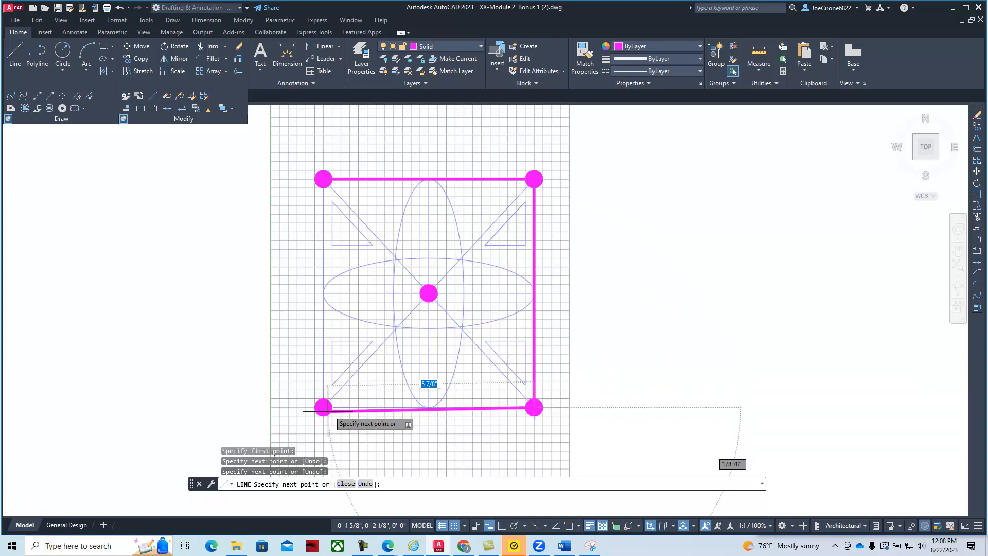
pyautogui.rightClick(460, 408)
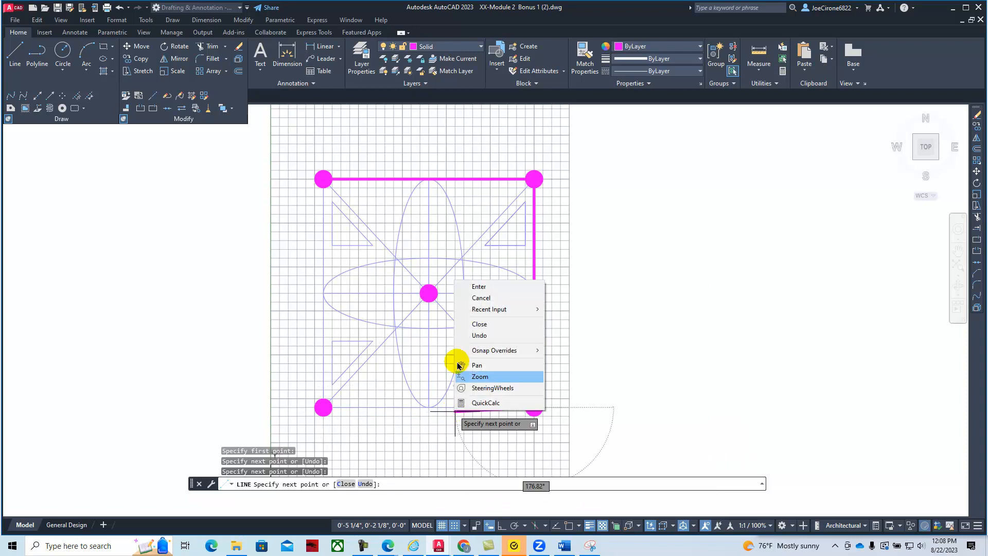
pyautogui.click(487, 292)
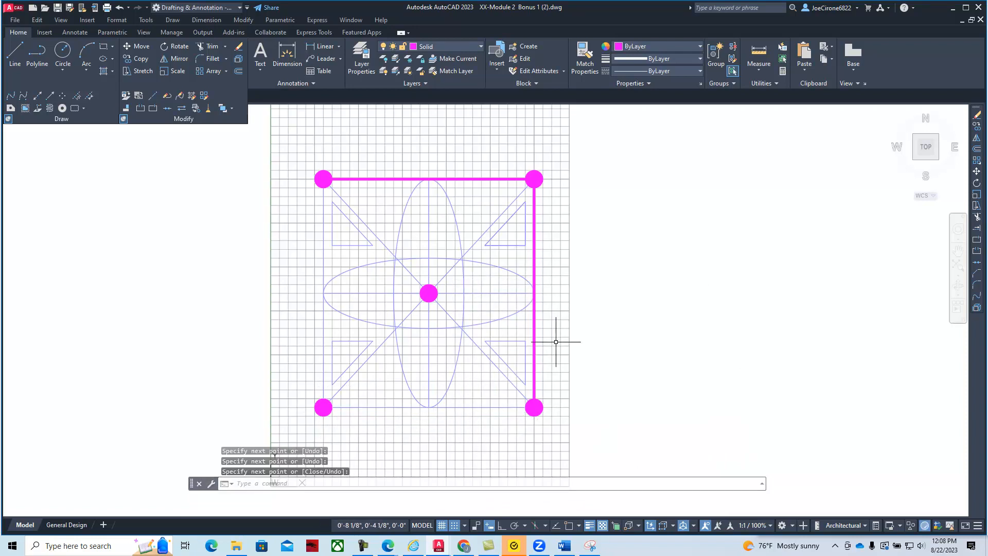
# Complete the rectangle with lines from the lower-right donut's centre to the lower-left and up to the upper-left donut's centre.
pyautogui.click(15, 57)
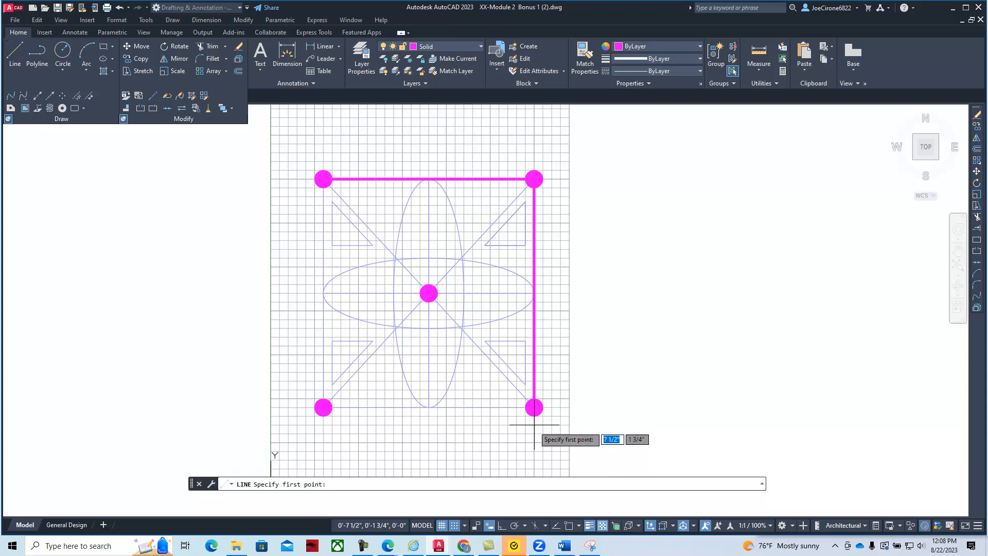
pyautogui.scroll(3, 534, 425)
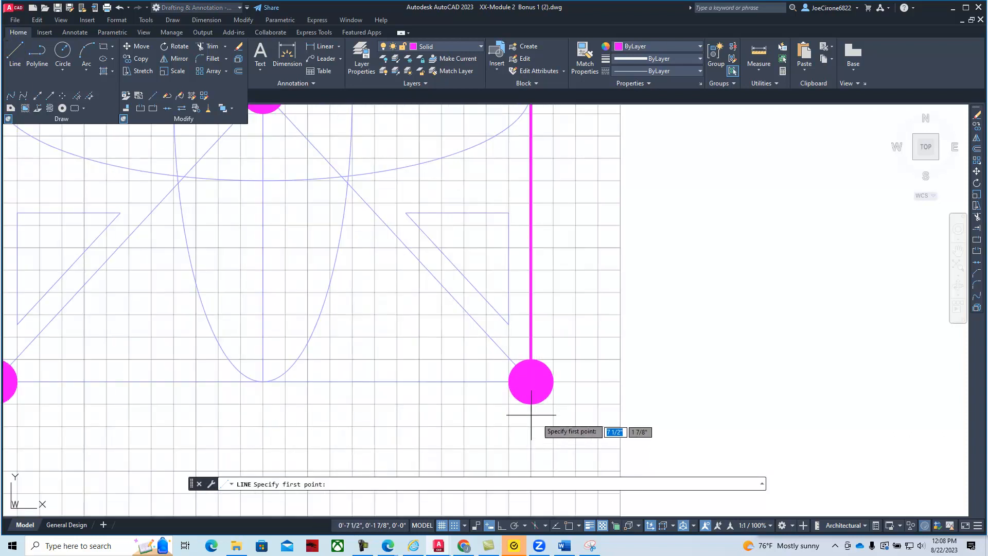
pyautogui.click(531, 381)
pyautogui.scroll(-2, 314, 409)
pyautogui.moveTo(280, 410); pyautogui.dragTo(451, 414, button='middle')
pyautogui.click(285, 396)
pyautogui.moveTo(300, 319); pyautogui.dragTo(312, 400, button='middle')
pyautogui.moveTo(311, 263); pyautogui.dragTo(317, 346, button='middle')
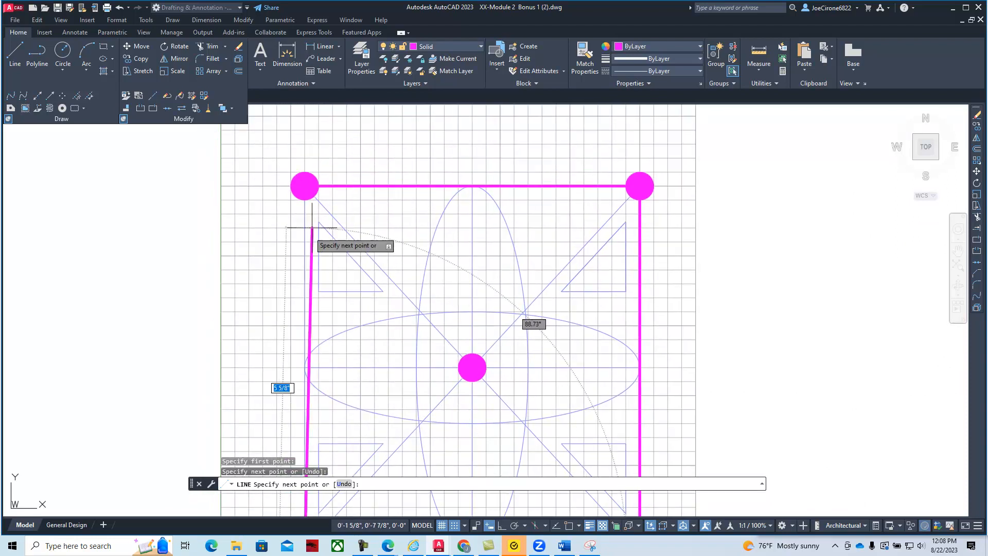
pyautogui.click(305, 186)
pyautogui.rightClick(355, 221)
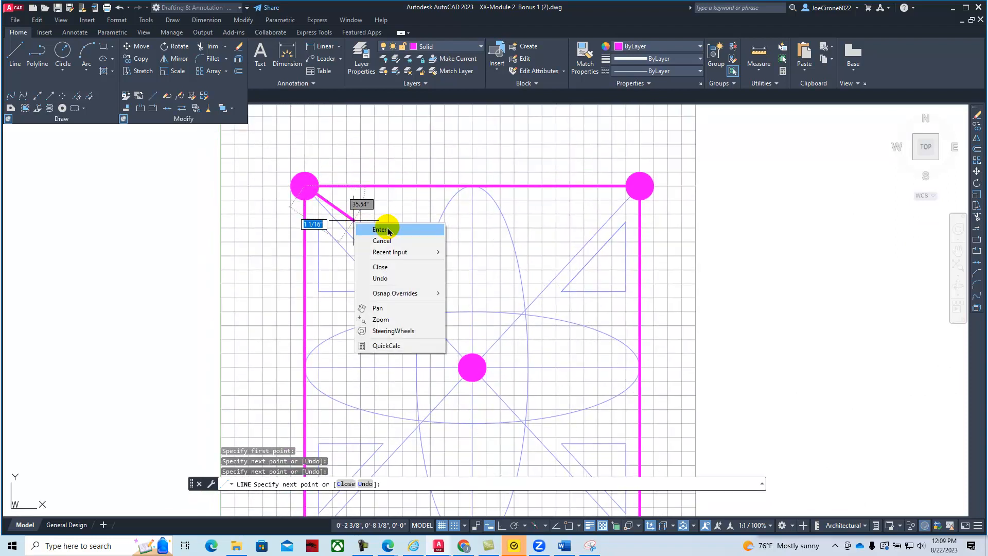
pyautogui.click(382, 230)
pyautogui.scroll(-1, 365, 274)
pyautogui.moveTo(368, 304); pyautogui.dragTo(326, 268, button='middle')
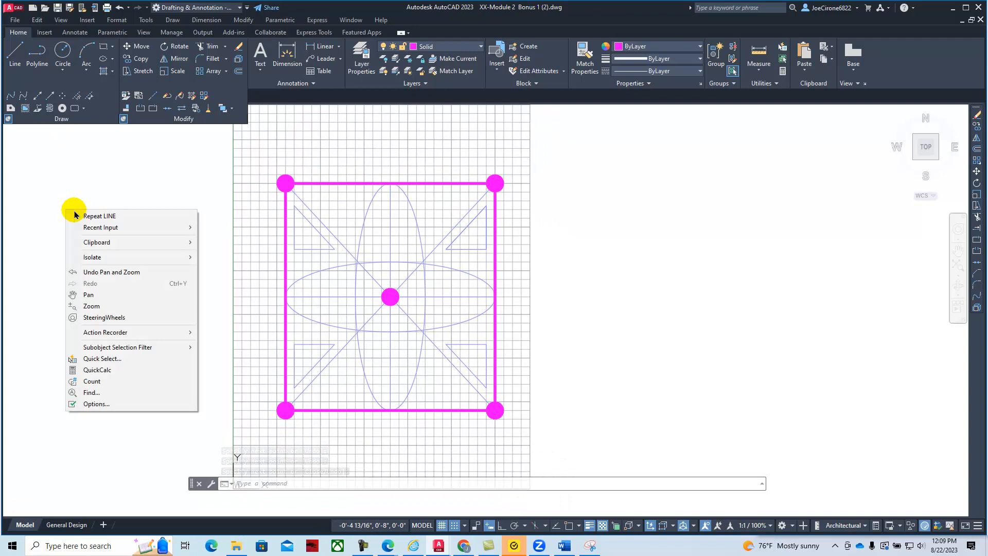
# Draw the diagonal line from the upper-left donut's centre to the lower-right donut's centre.
pyautogui.click(96, 216)
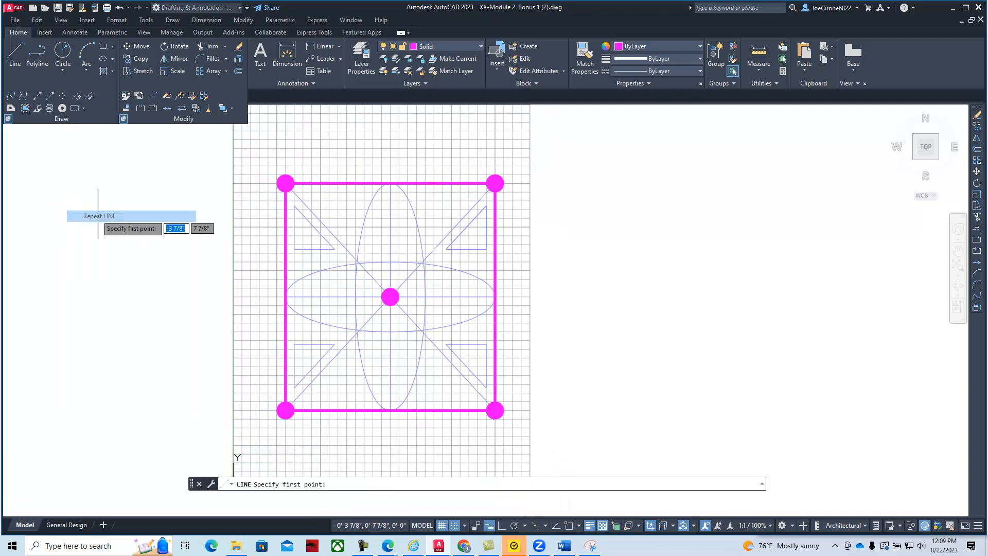
pyautogui.click(285, 184)
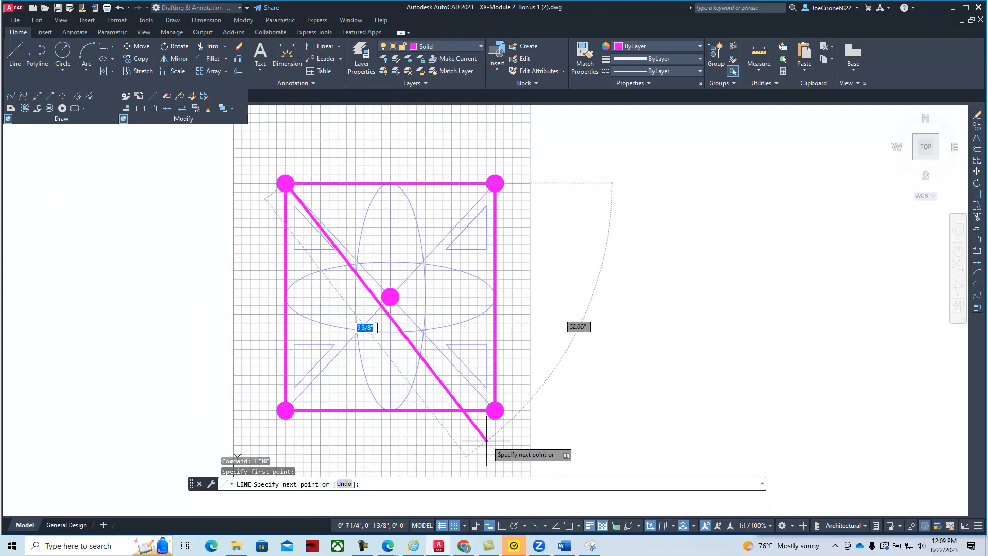
pyautogui.scroll(5, 495, 411)
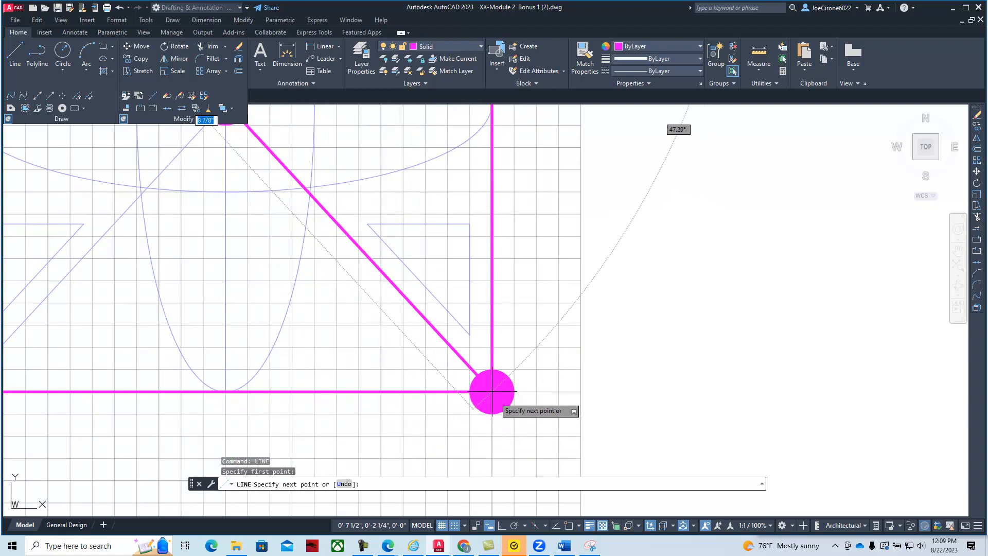
pyautogui.click(492, 392)
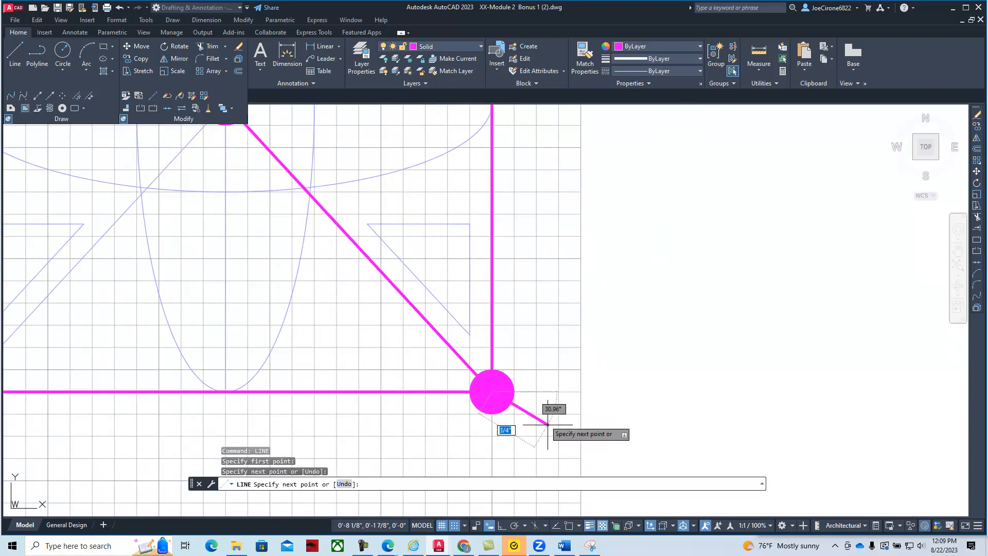
pyautogui.rightClick(548, 391)
pyautogui.click(575, 396)
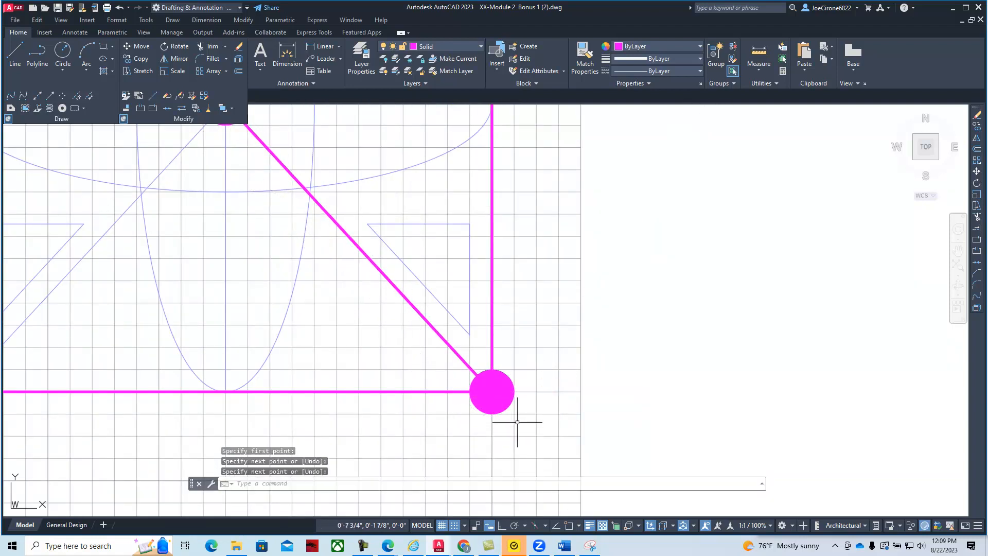
pyautogui.scroll(-4, 514, 427)
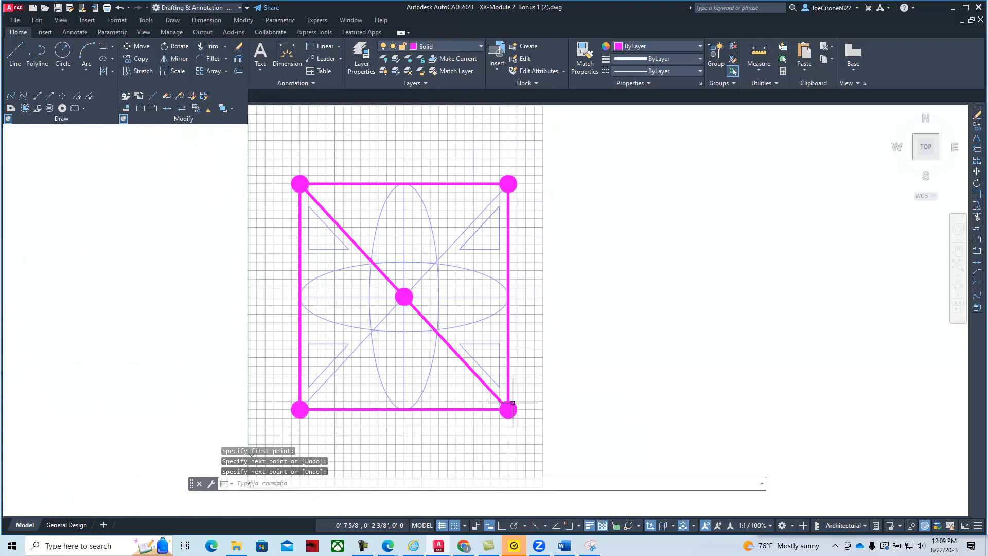
# Draw a practice chain of three connected line segments from above the pattern down through the central donut and back up, ending the Line command.
pyautogui.click(14, 61)
pyautogui.click(495, 162)
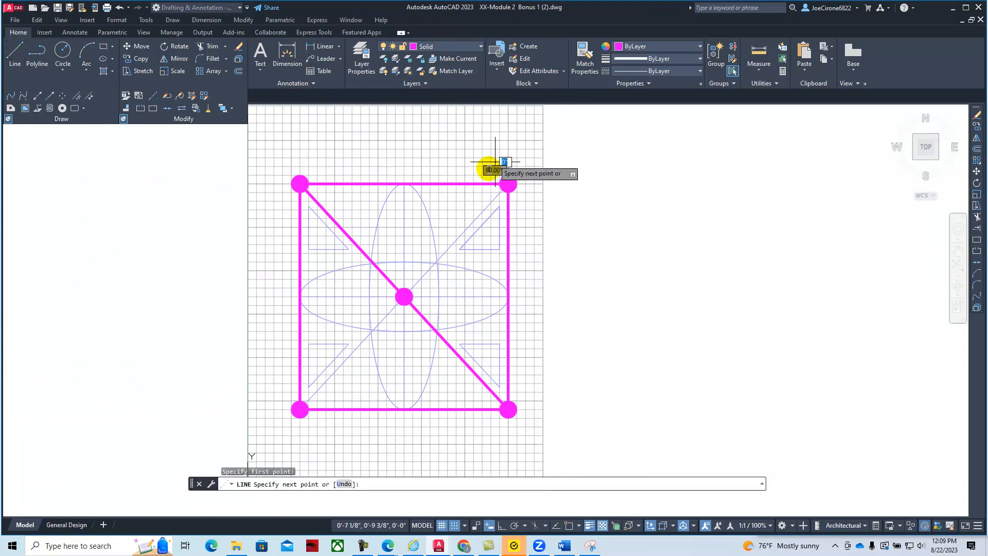
pyautogui.click(360, 365)
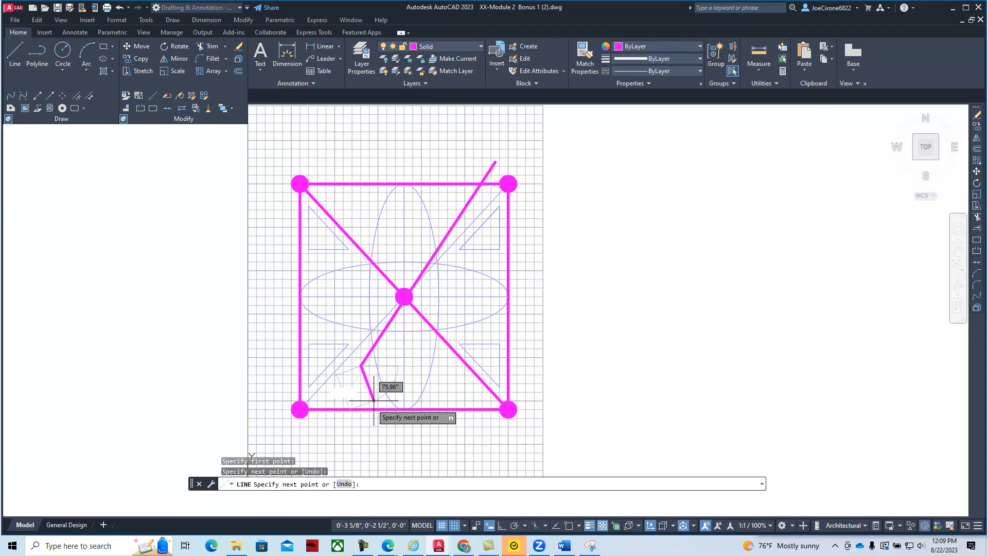
pyautogui.click(409, 374)
pyautogui.click(439, 313)
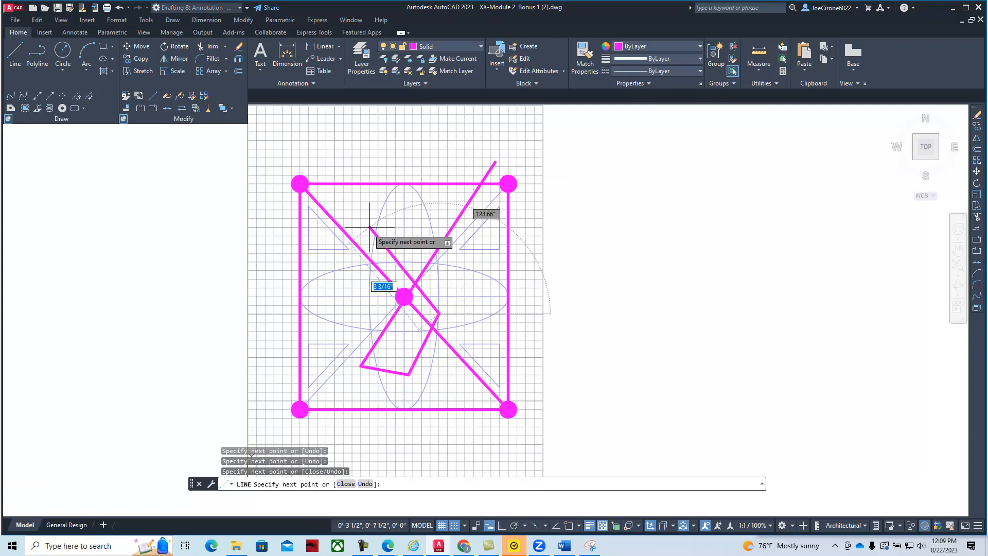
pyautogui.press('Escape')
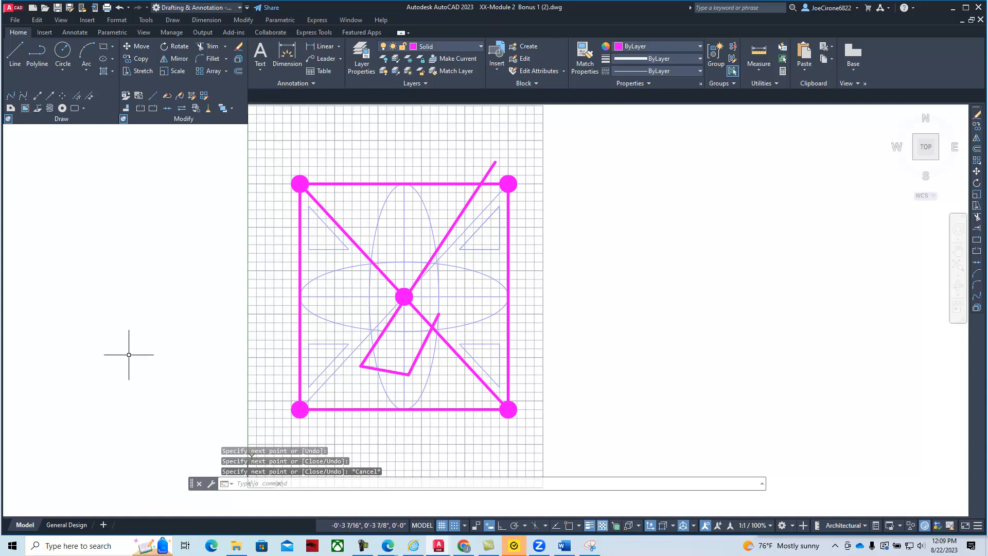
# Erase the three stray line segments crossing the middle of the pattern.
pyautogui.click(238, 50)
pyautogui.click(466, 202)
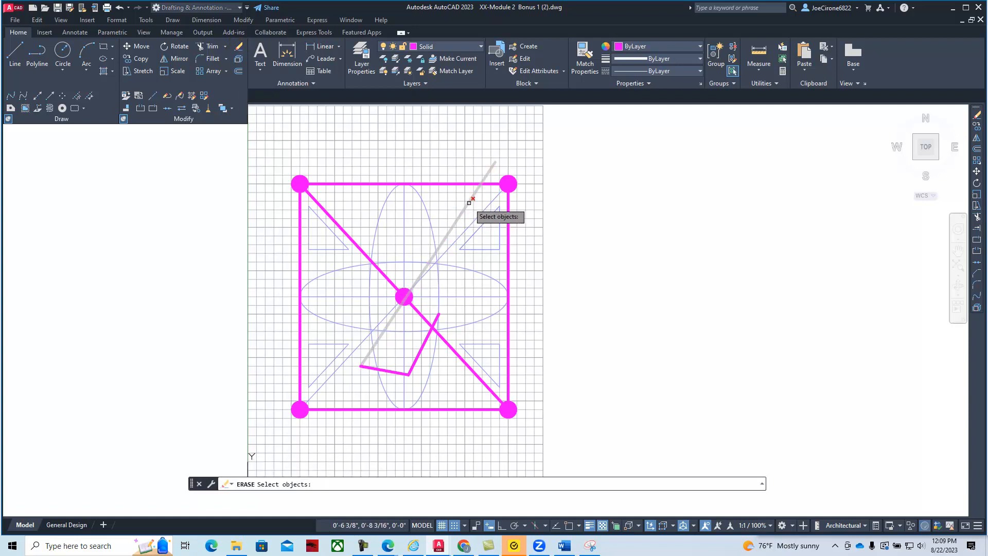
pyautogui.click(438, 314)
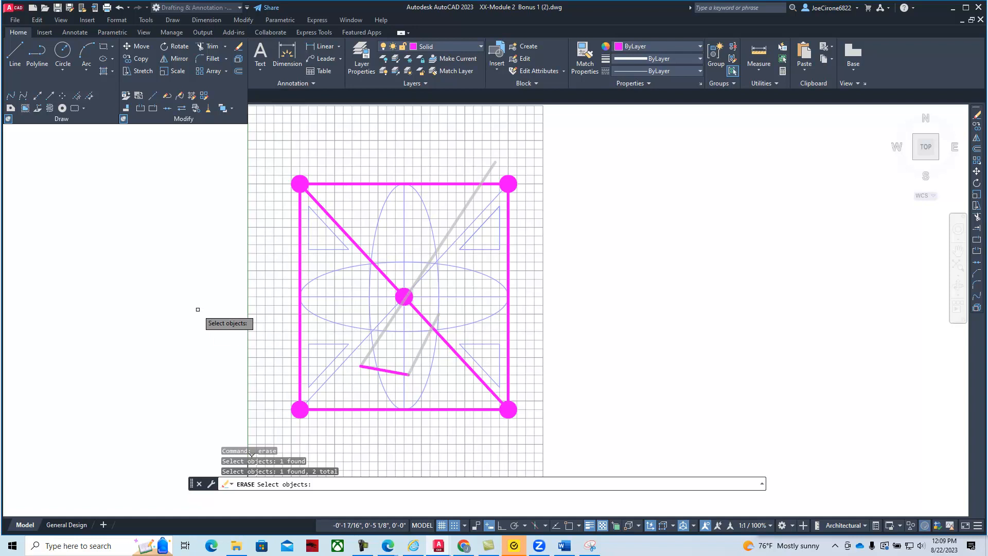
pyautogui.press('Return')
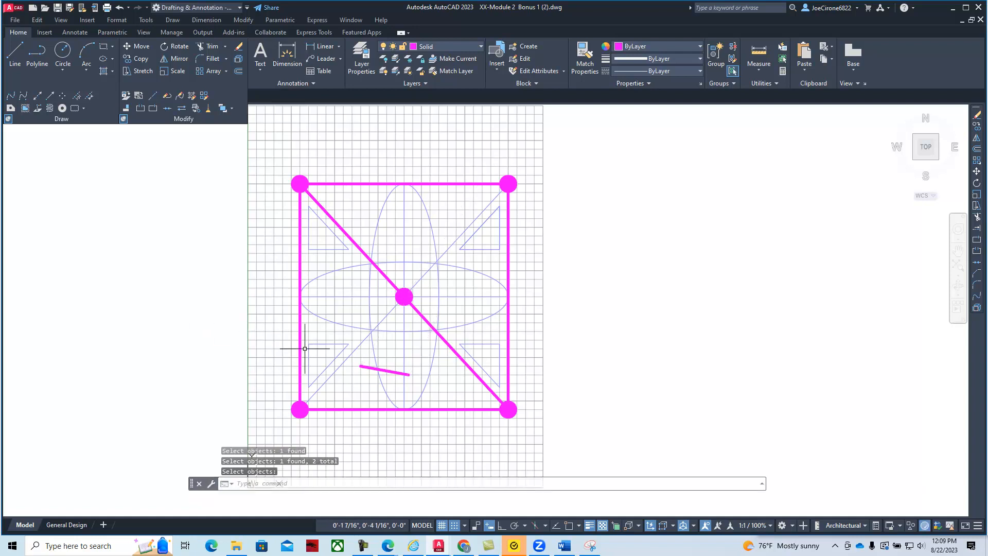
pyautogui.click(362, 367)
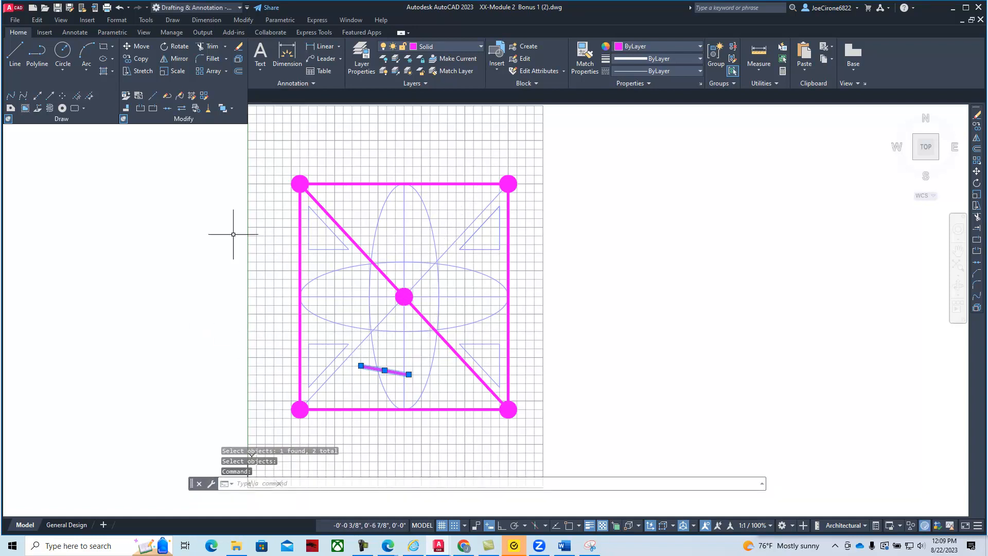
pyautogui.click(238, 49)
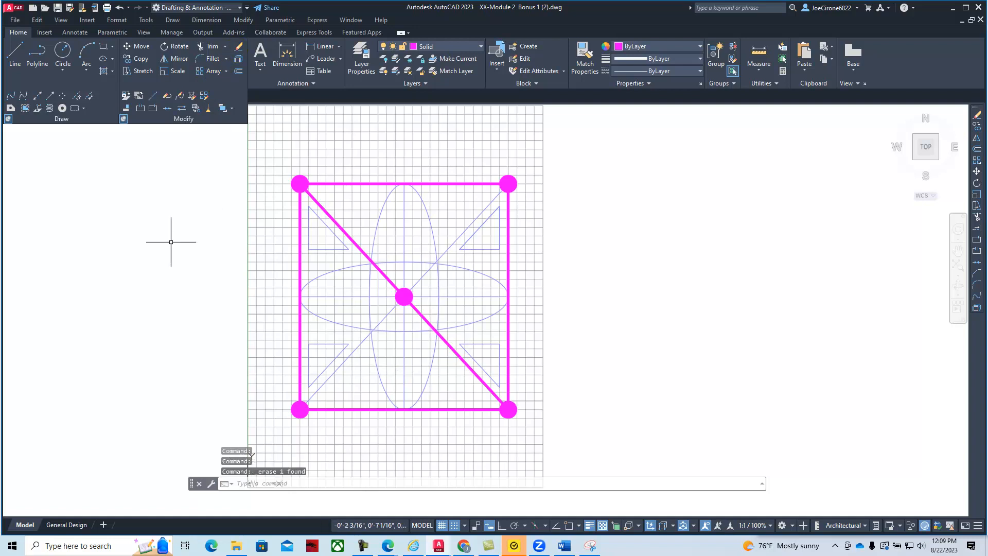
# Draw the second diagonal line from the lower-left donut's centre to the upper-right donut's centre.
pyautogui.click(22, 58)
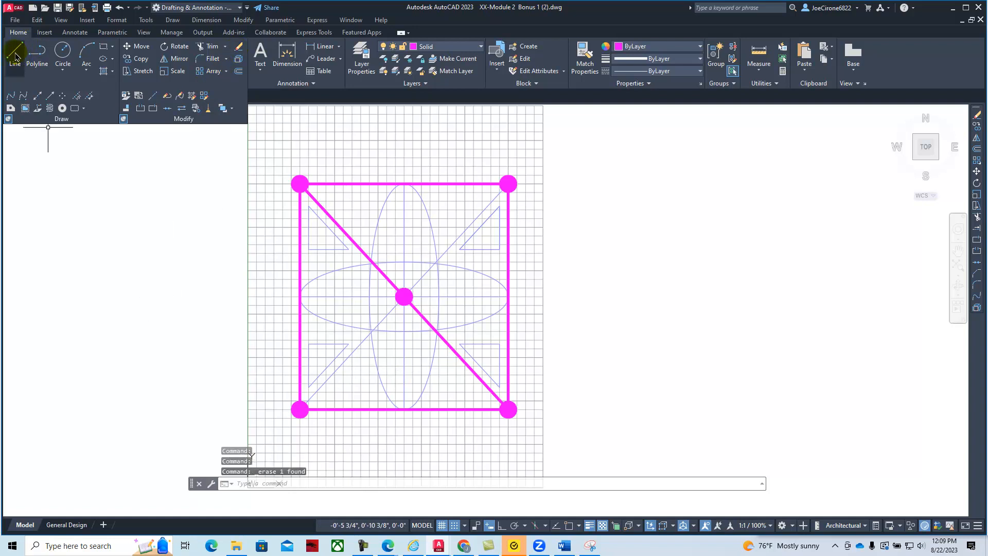
pyautogui.scroll(5, 309, 427)
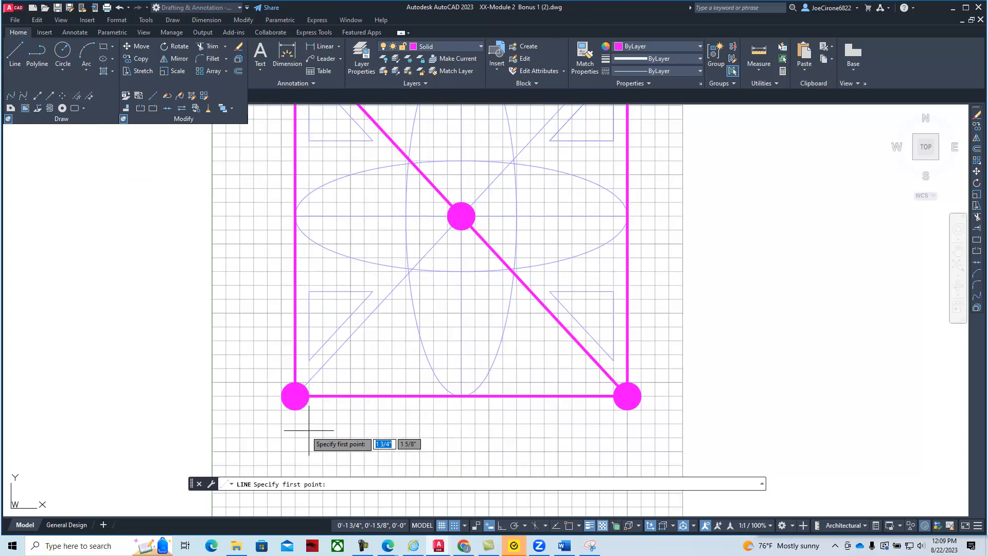
pyautogui.click(288, 375)
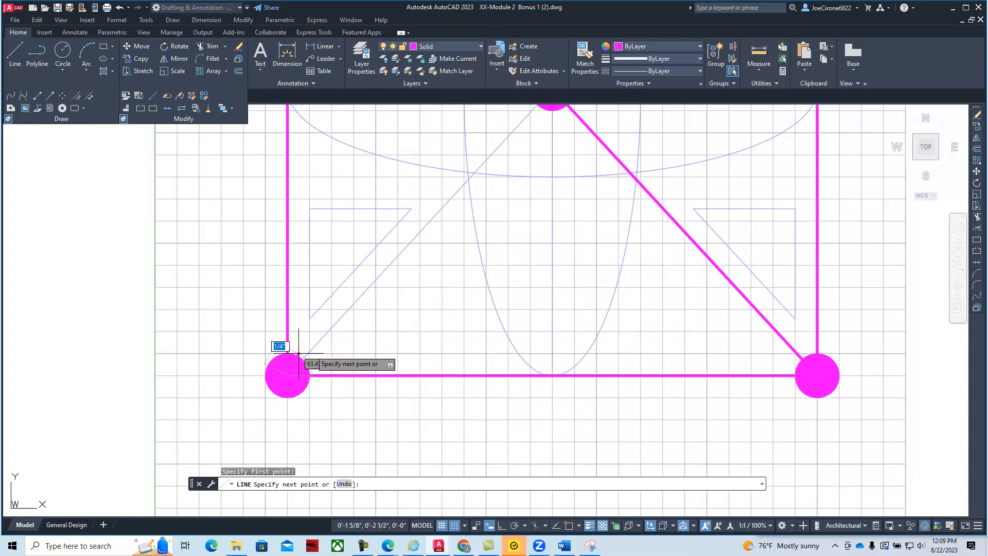
pyautogui.moveTo(470, 221)
pyautogui.mouseDown(button='middle')
pyautogui.moveTo(454, 298)
pyautogui.moveTo(100, 522)
pyautogui.mouseUp(button='middle')
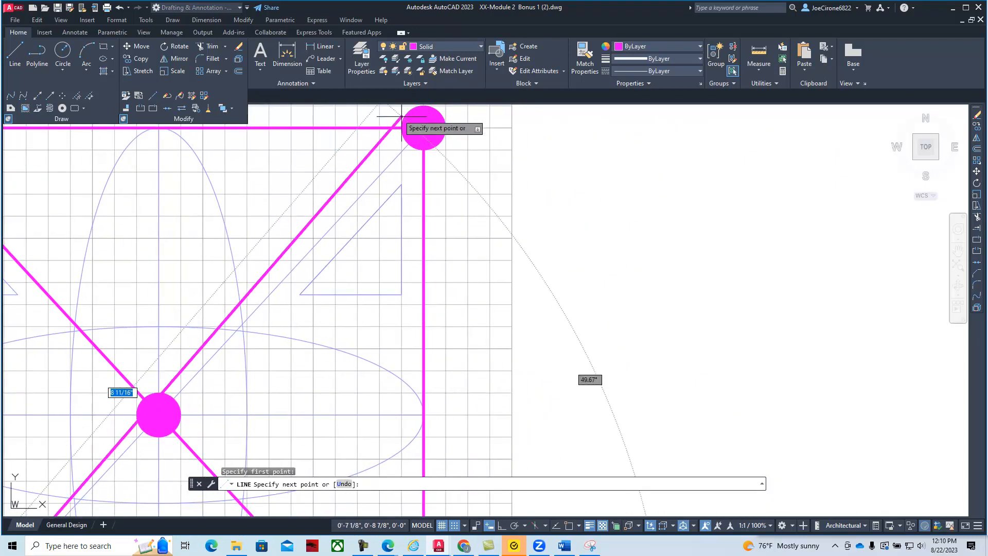
pyautogui.click(423, 127)
pyautogui.rightClick(490, 161)
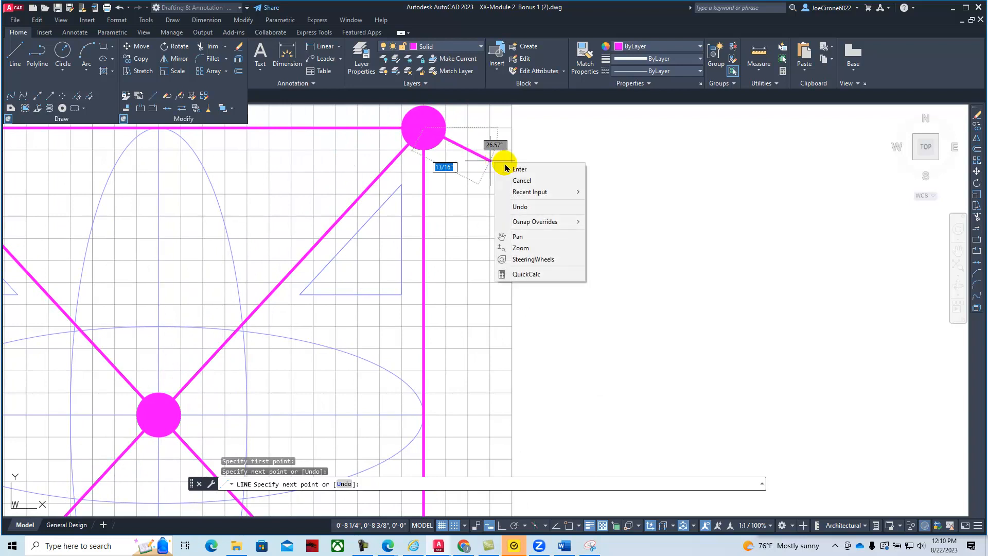
pyautogui.click(516, 164)
pyautogui.scroll(-4, 448, 261)
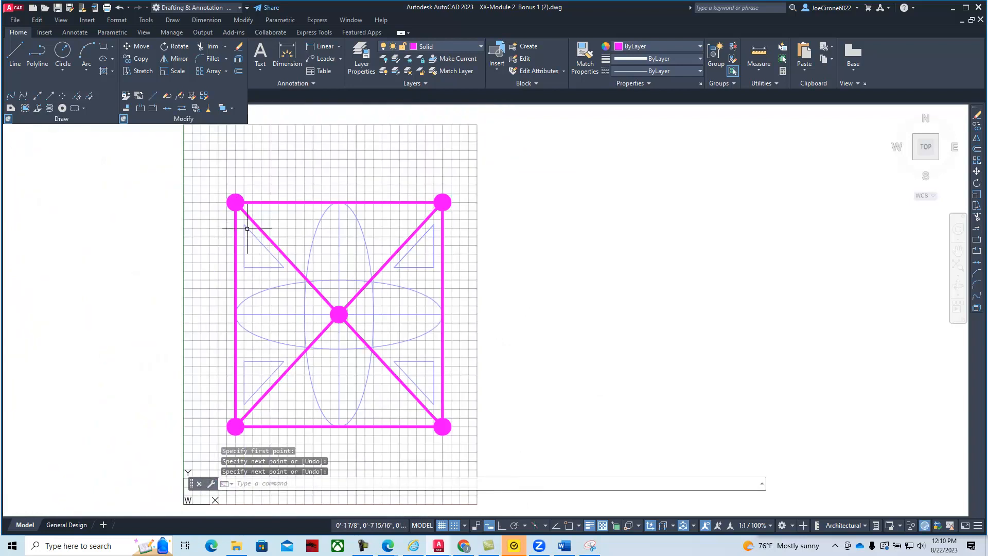
# Trace the three sides of the upper-left triangle with connected lines and finish the Line command.
pyautogui.click(14, 57)
pyautogui.scroll(4, 222, 249)
pyautogui.click(268, 182)
pyautogui.click(367, 291)
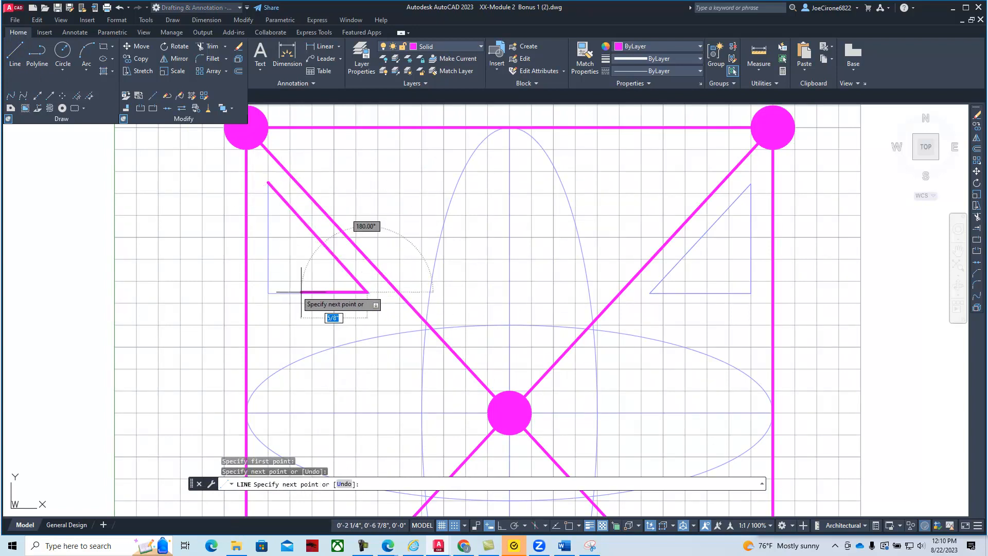
pyautogui.click(268, 291)
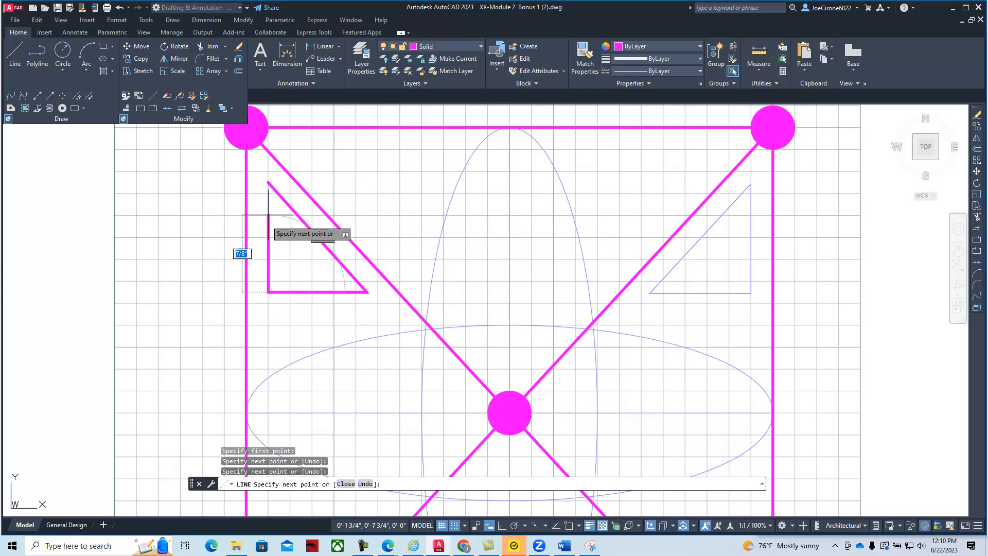
pyautogui.click(268, 182)
pyautogui.rightClick(269, 183)
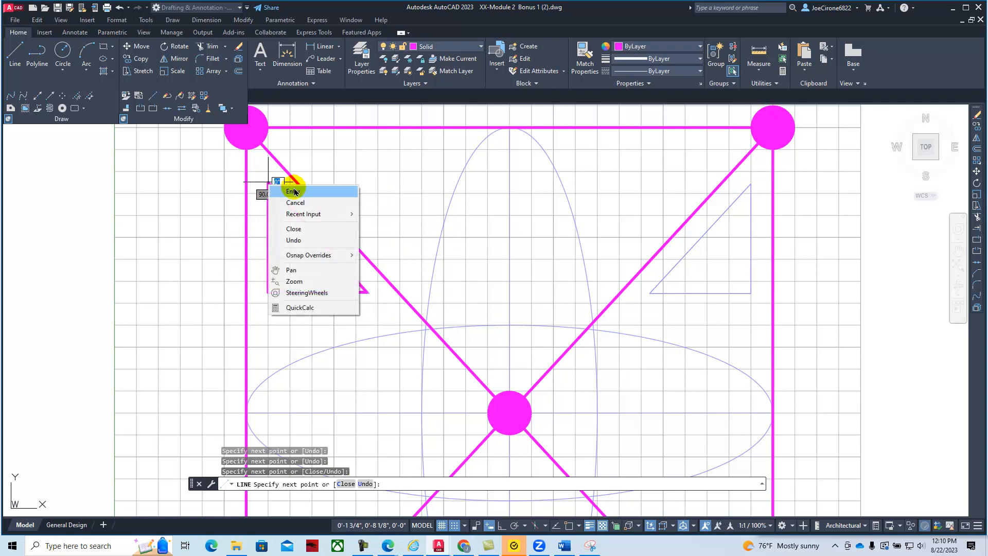
pyautogui.click(293, 191)
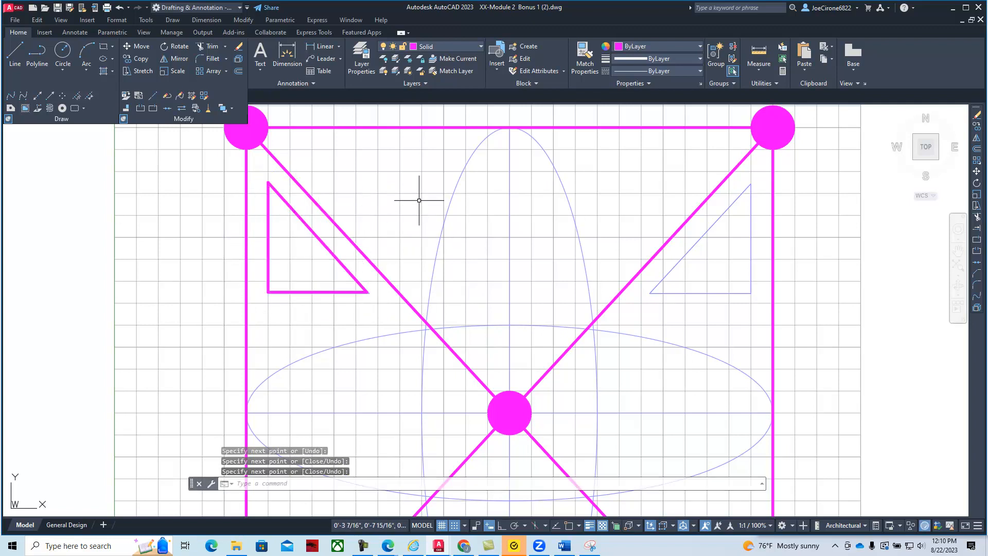
# Trace the three sides of the upper-right triangle with connected lines and finish the Line command.
pyautogui.click(15, 54)
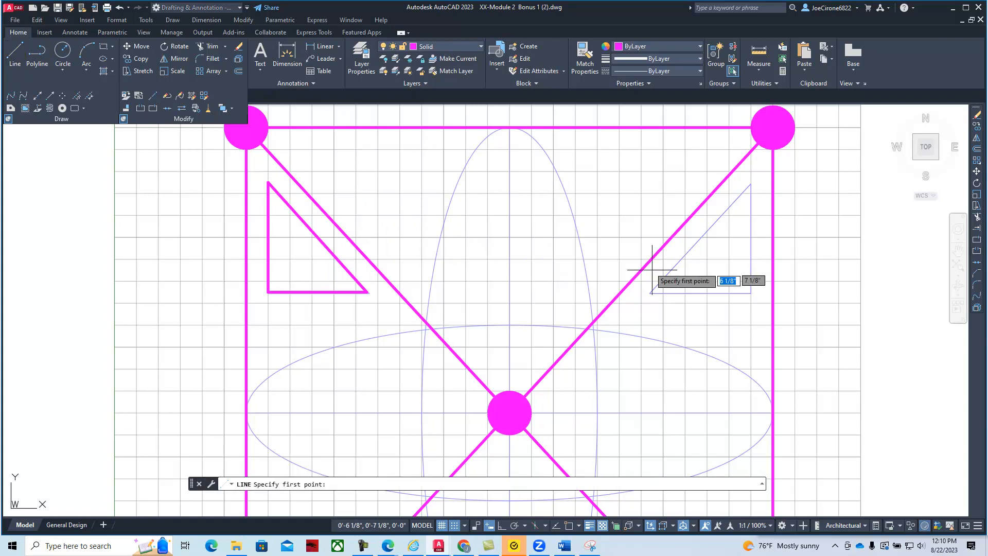
pyautogui.click(751, 182)
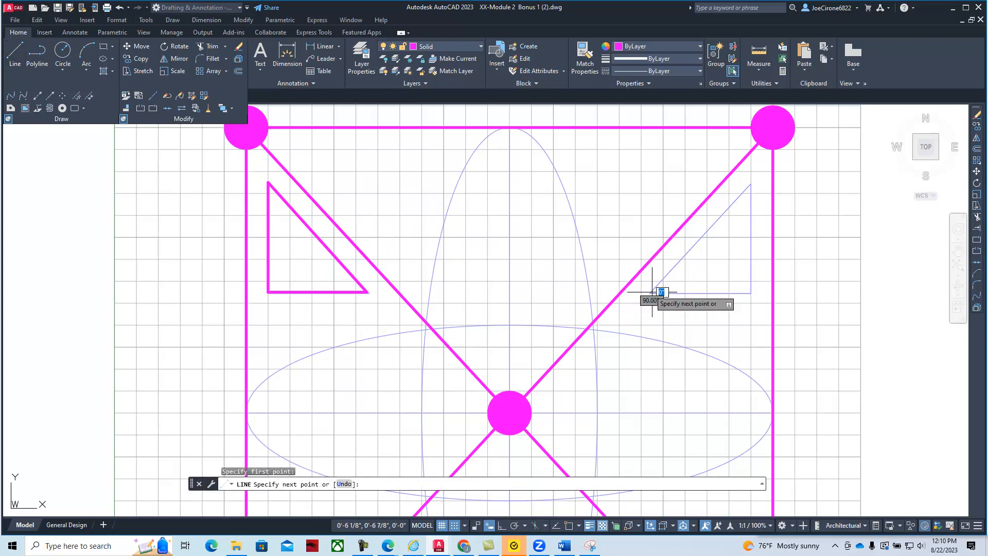
pyautogui.click(751, 292)
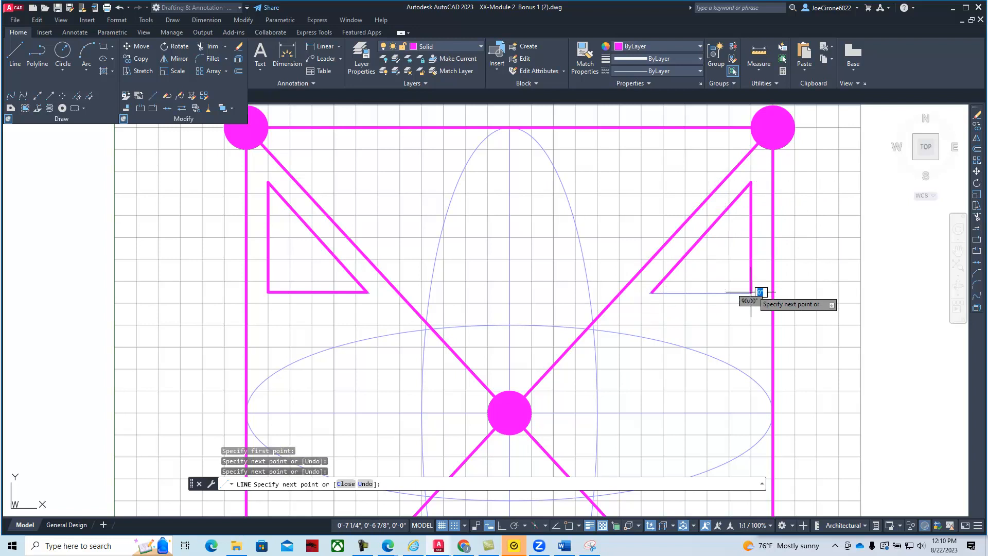
pyautogui.click(652, 292)
pyautogui.rightClick(657, 289)
pyautogui.click(674, 301)
# Trace the three sides of the lower-left triangle with connected lines and finish the Line command.
pyautogui.scroll(-2, 644, 305)
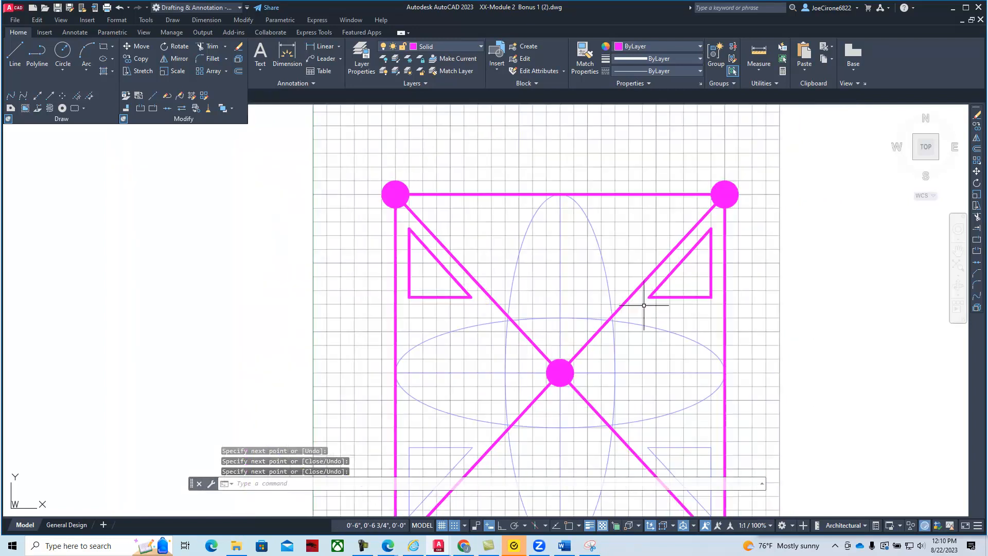
pyautogui.moveTo(627, 338)
pyautogui.mouseDown(button='middle')
pyautogui.moveTo(577, 276)
pyautogui.moveTo(535, 267)
pyautogui.mouseUp(button='middle')
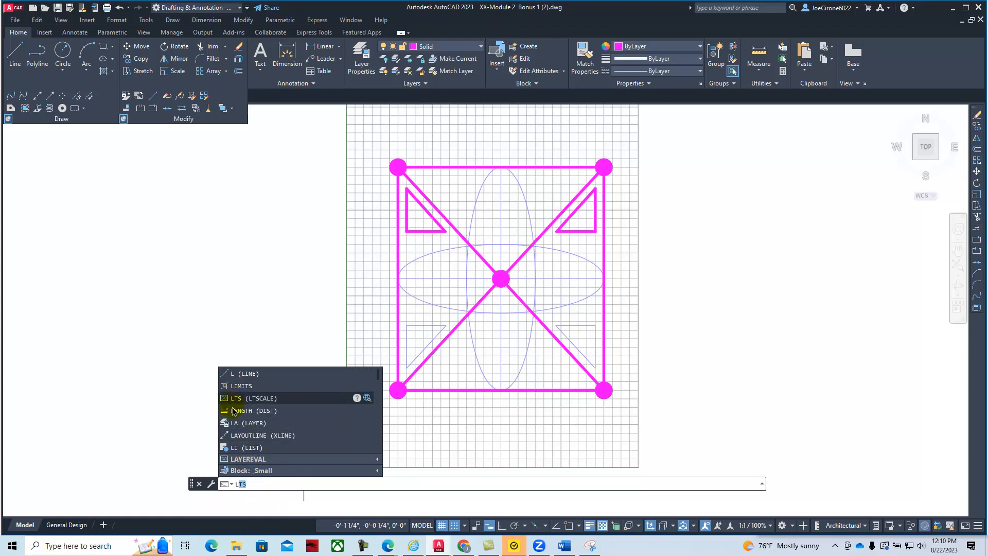
pyautogui.click(248, 374)
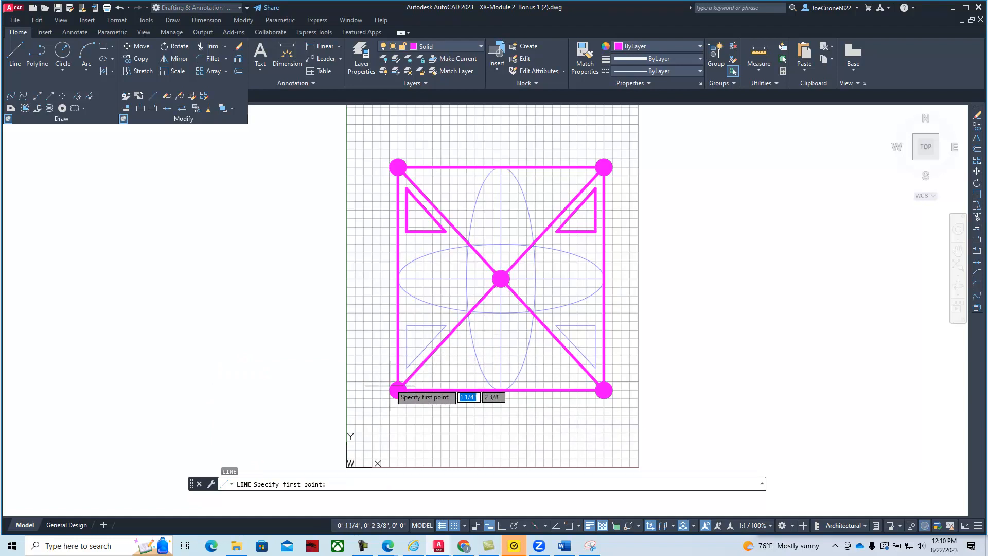
pyautogui.scroll(4, 393, 386)
pyautogui.click(429, 236)
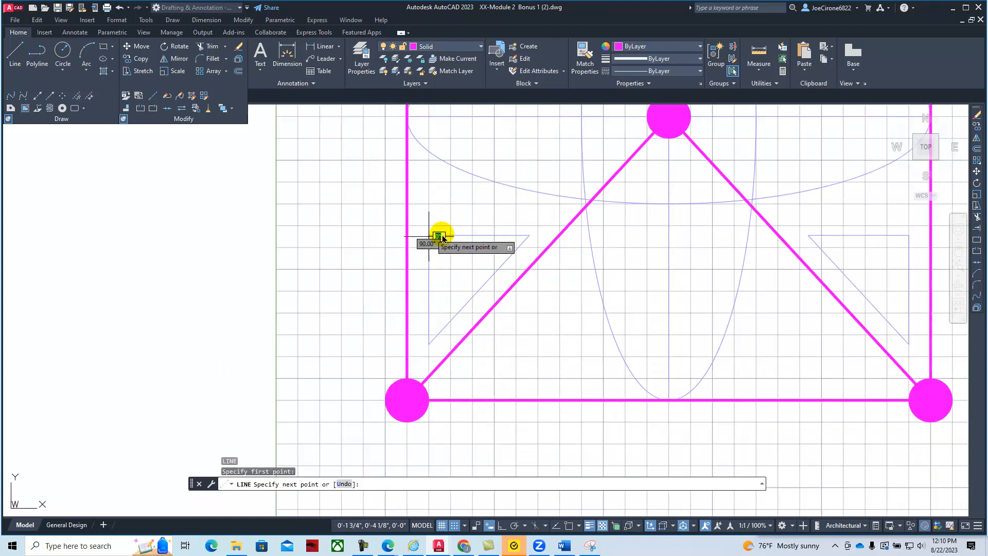
pyautogui.click(527, 236)
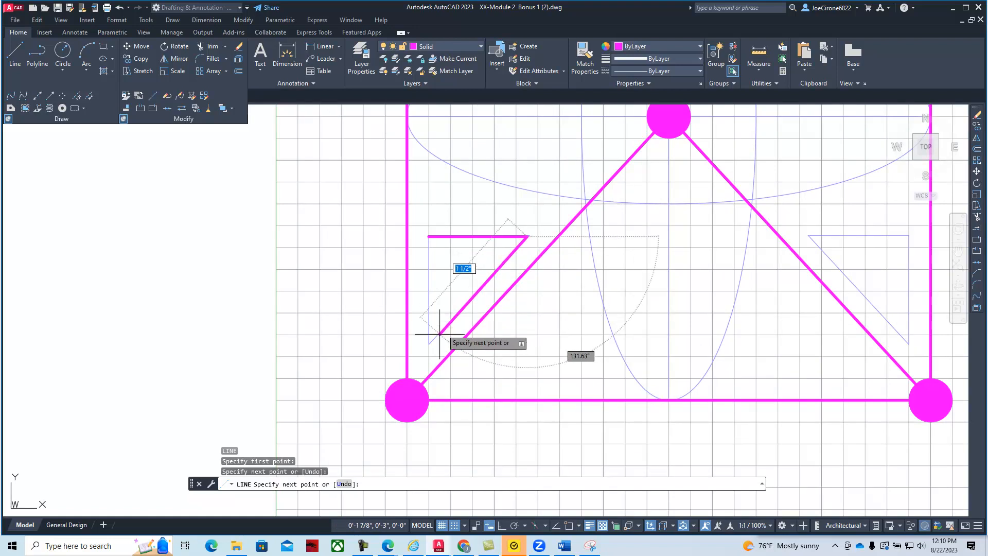
pyautogui.click(428, 346)
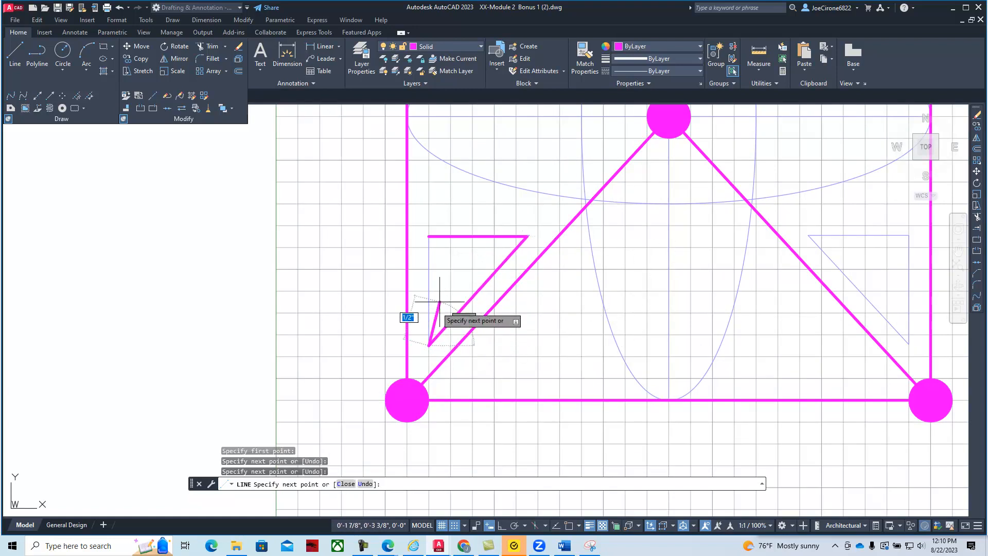
pyautogui.click(429, 236)
pyautogui.rightClick(434, 241)
pyautogui.click(456, 247)
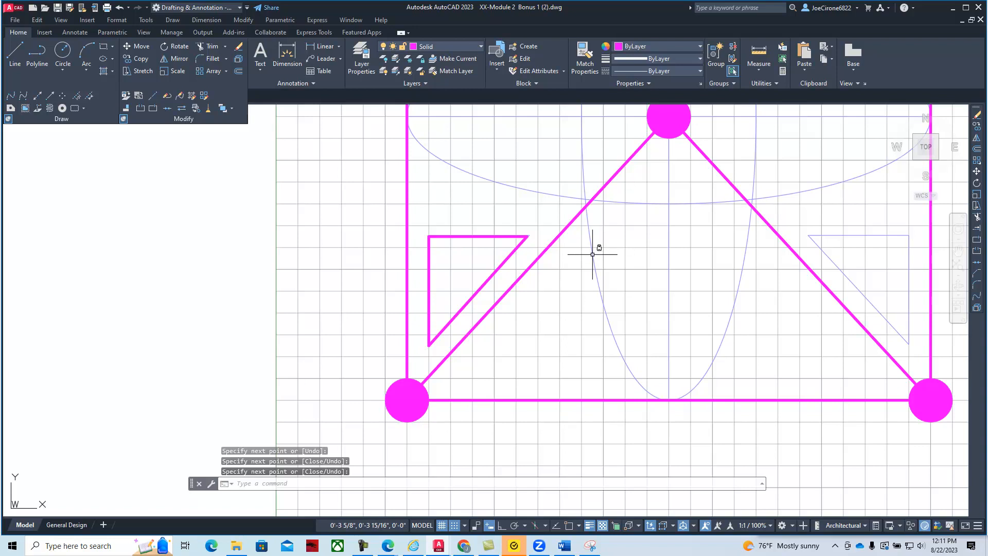
# Switch the lineweight display off and back on to compare how the traced lines look.
pyautogui.click(590, 526)
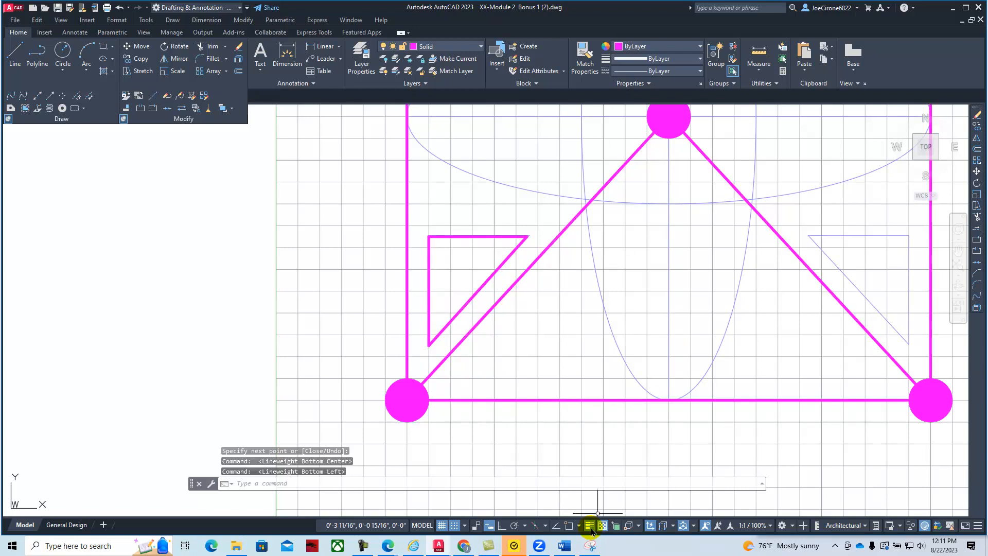
pyautogui.scroll(-2, 597, 432)
pyautogui.moveTo(612, 388)
pyautogui.mouseDown(button='middle')
pyautogui.moveTo(453, 381)
pyautogui.moveTo(451, 406)
pyautogui.mouseUp(button='middle')
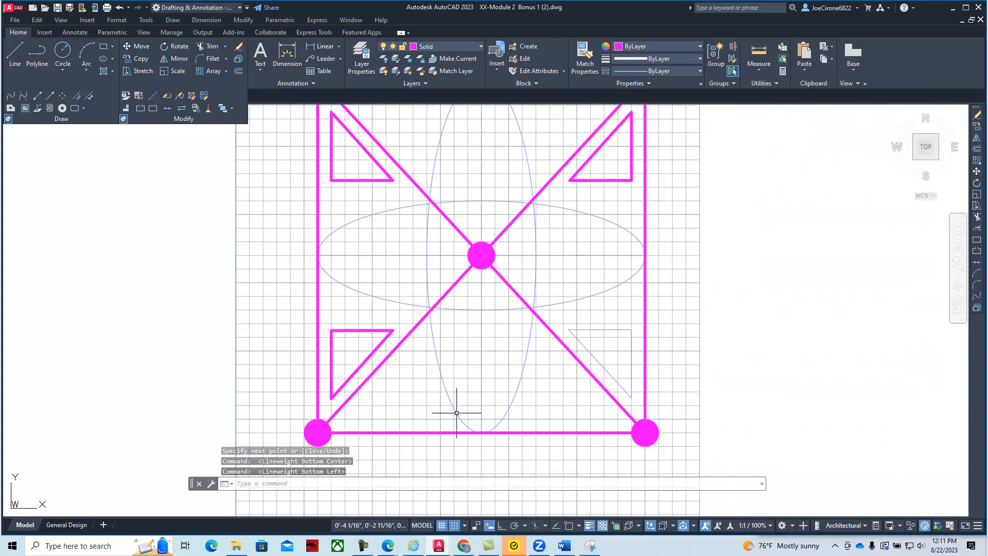
pyautogui.scroll(-2, 467, 394)
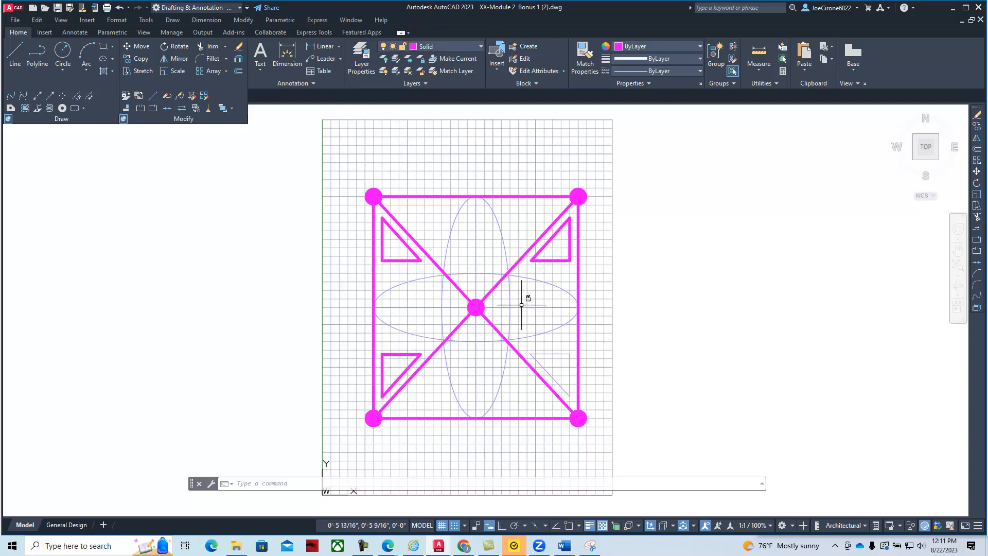
pyautogui.click(589, 526)
pyautogui.click(589, 525)
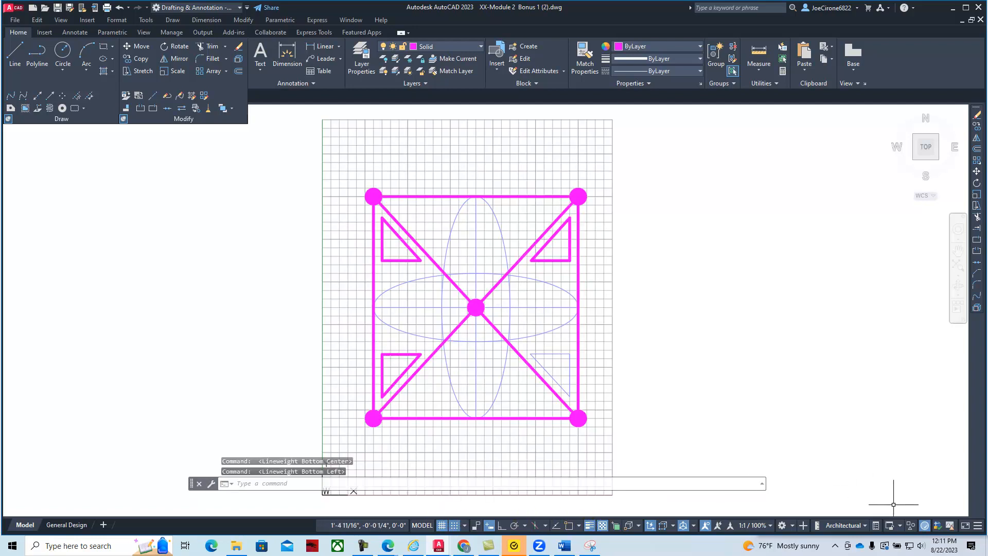
# Examine the status bar customization options, including LineWeight, and close the list.
pyautogui.click(978, 528)
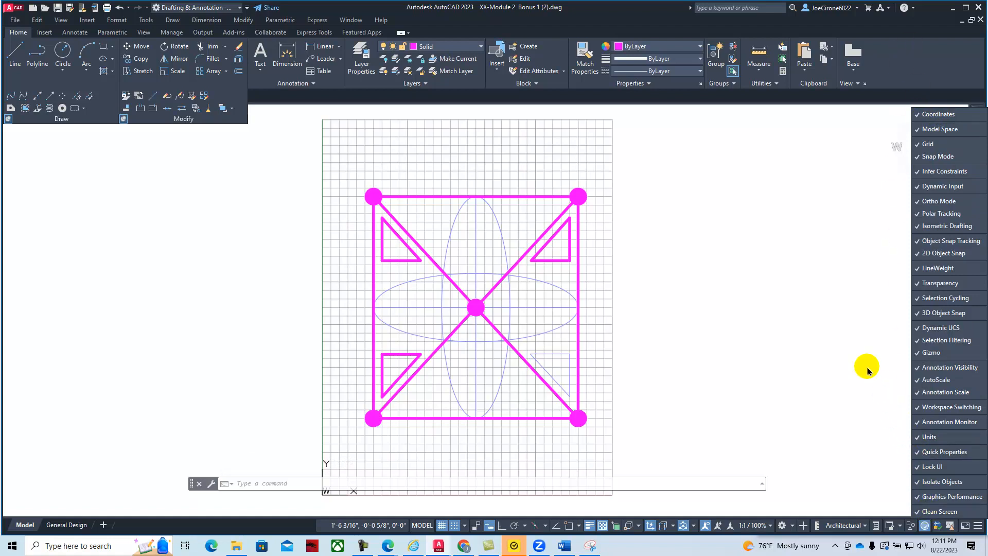
pyautogui.click(787, 263)
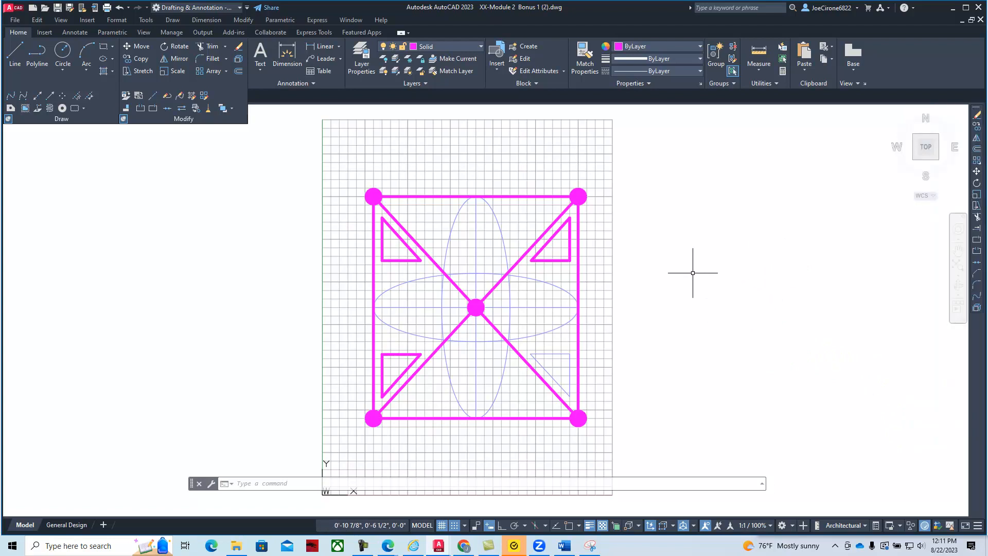
# Trace the three sides of the lower-right triangle with connected lines and finish the Line command.
pyautogui.click(15, 54)
pyautogui.scroll(4, 580, 375)
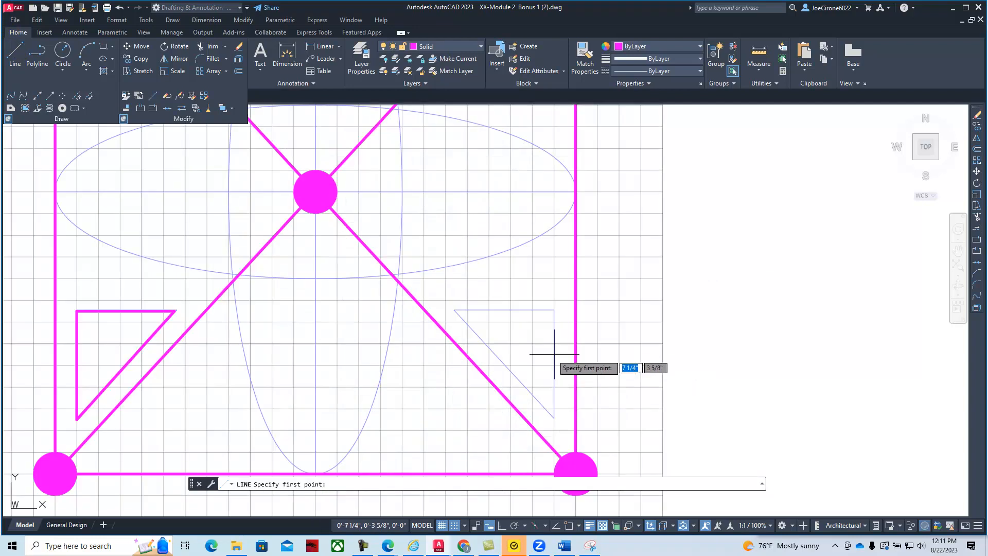
pyautogui.click(455, 311)
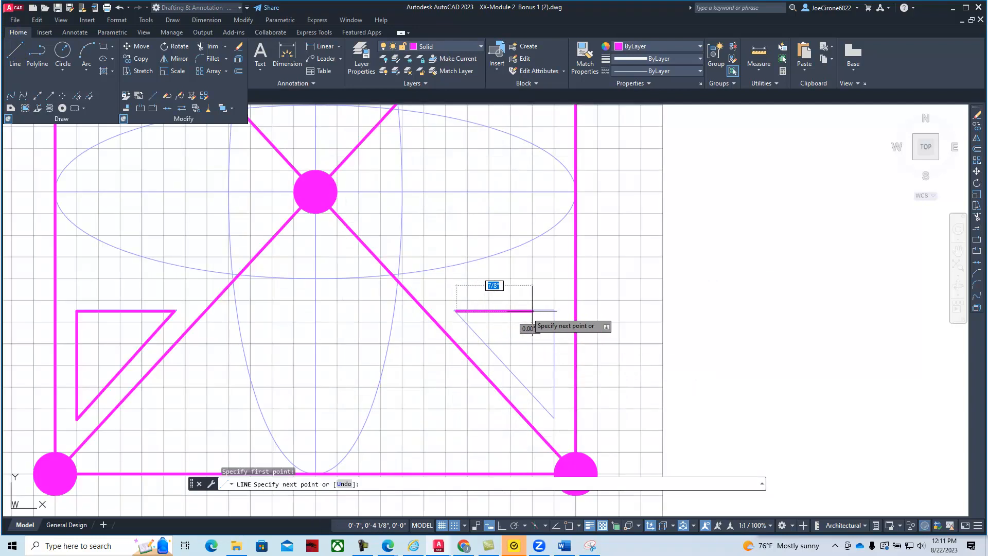
pyautogui.click(554, 311)
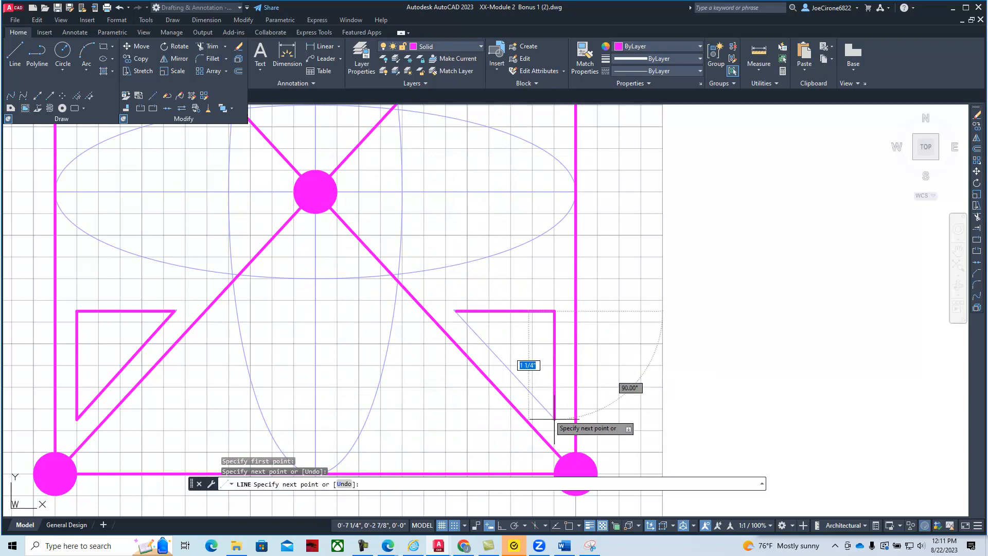
pyautogui.click(554, 420)
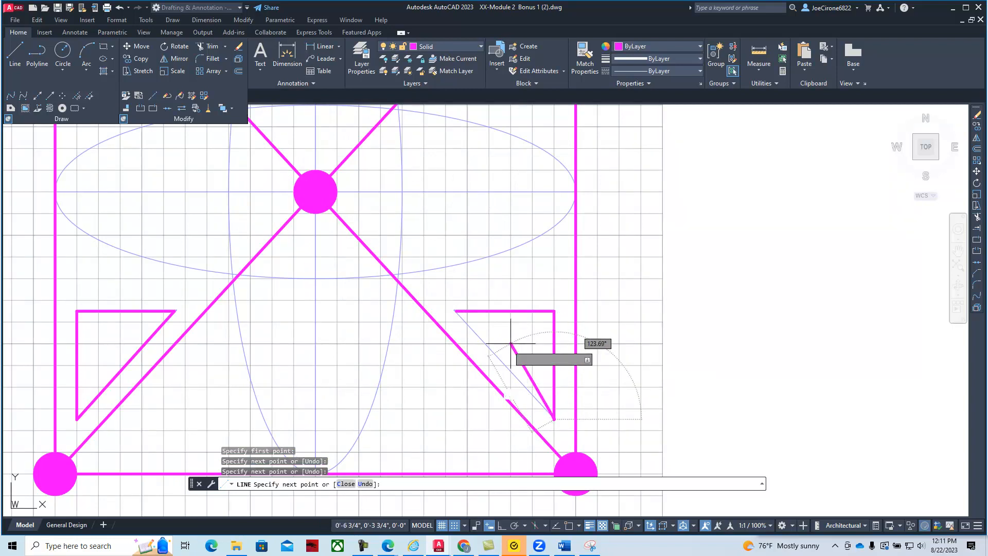
pyautogui.click(455, 311)
pyautogui.rightClick(469, 292)
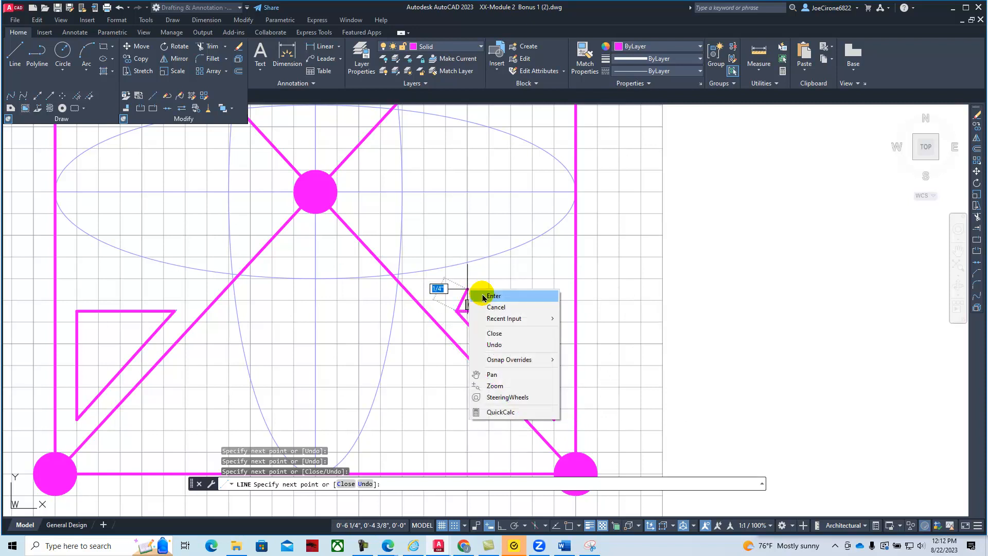
pyautogui.click(478, 296)
pyautogui.scroll(-5, 478, 295)
pyautogui.moveTo(391, 284); pyautogui.dragTo(441, 300, button='middle')
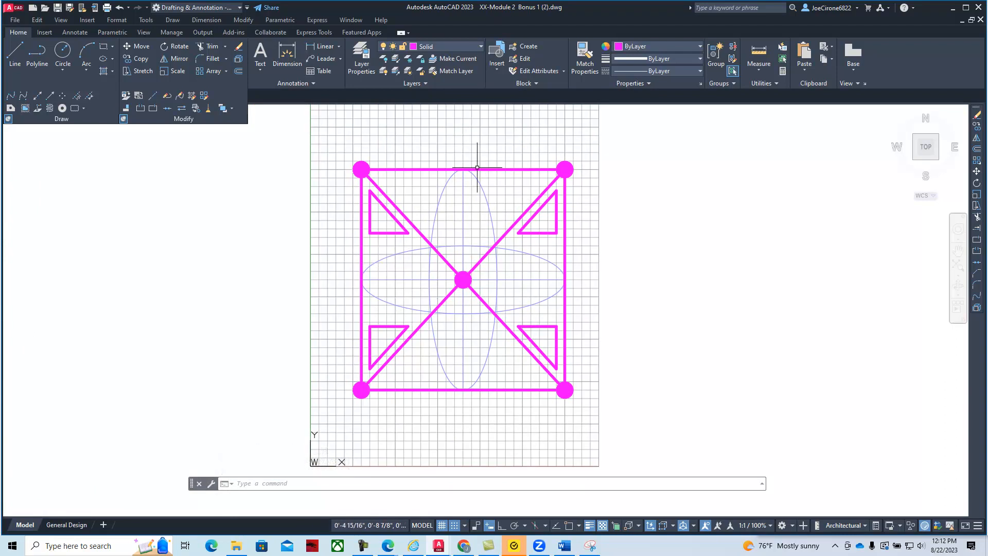
# Trace the horizontal ellipse by its center on the middle donut, with a 1" vertical half-axis and the other axis reaching the rectangle's right side.
pyautogui.click(113, 62)
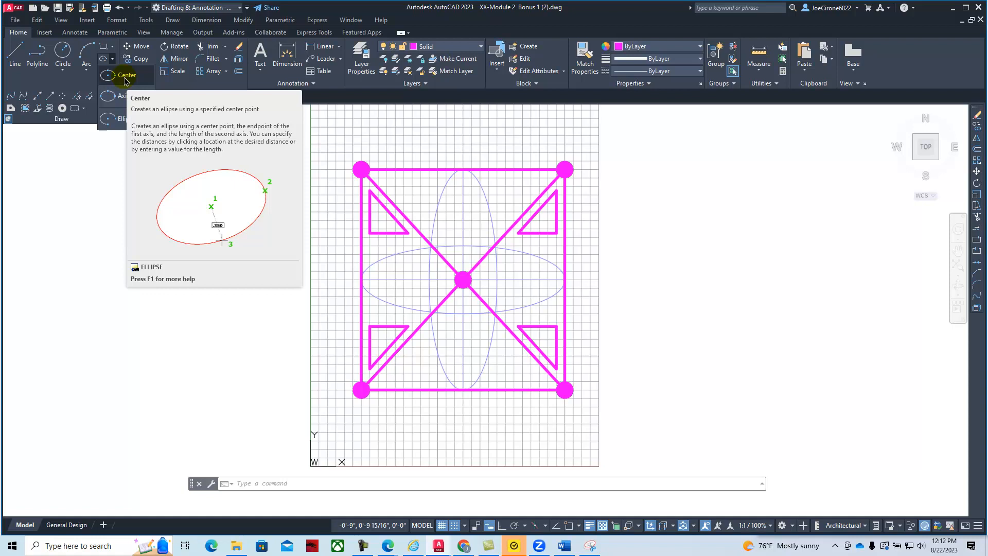
pyautogui.click(125, 77)
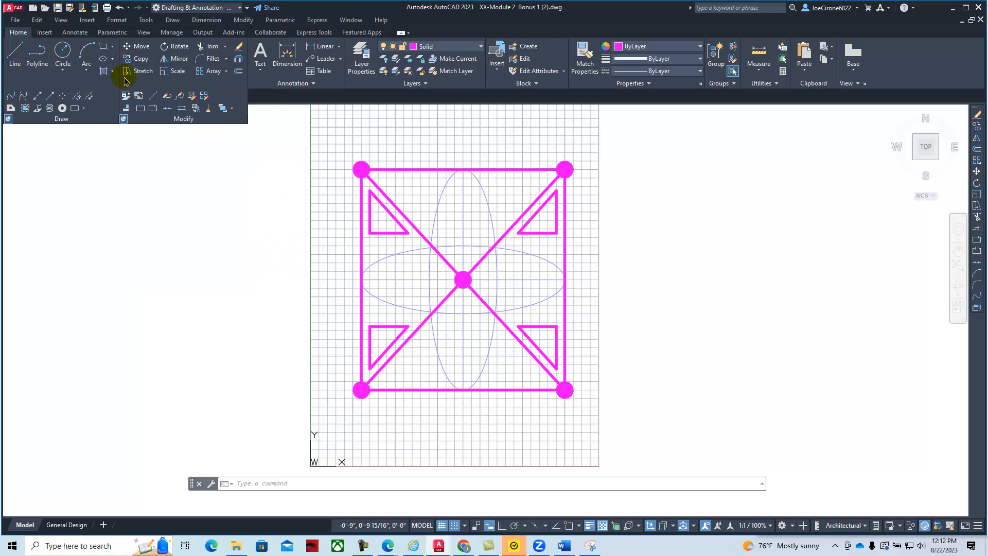
pyautogui.click(463, 280)
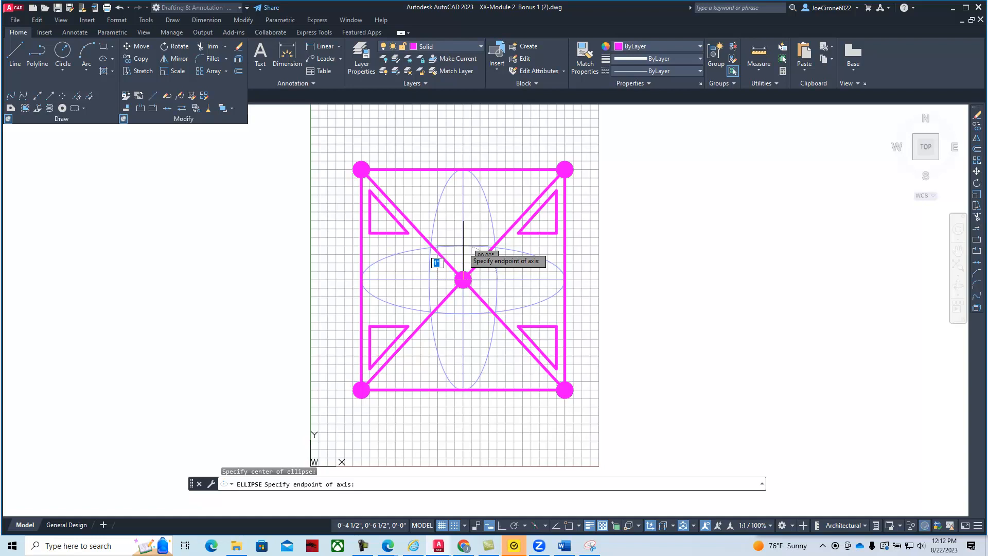
pyautogui.click(463, 246)
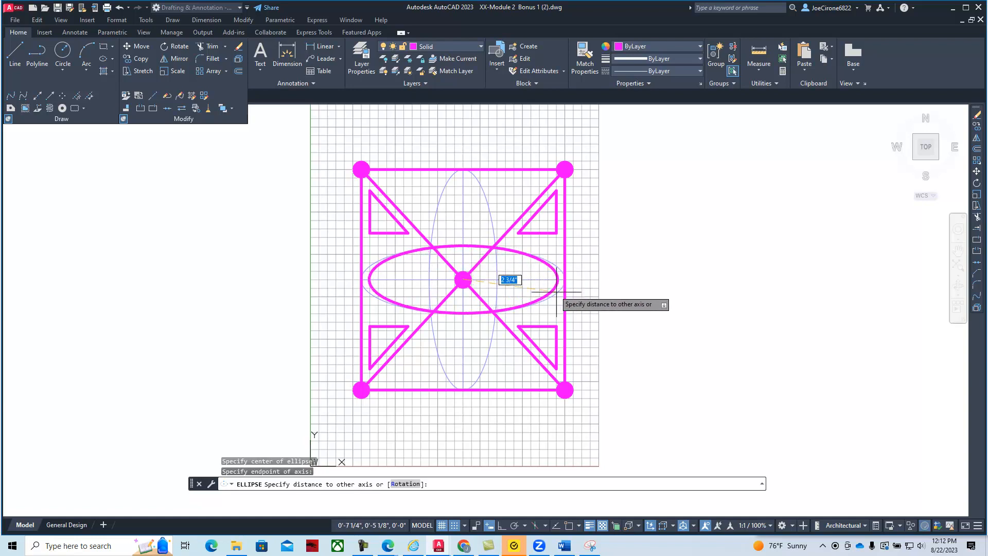
pyautogui.scroll(4, 557, 291)
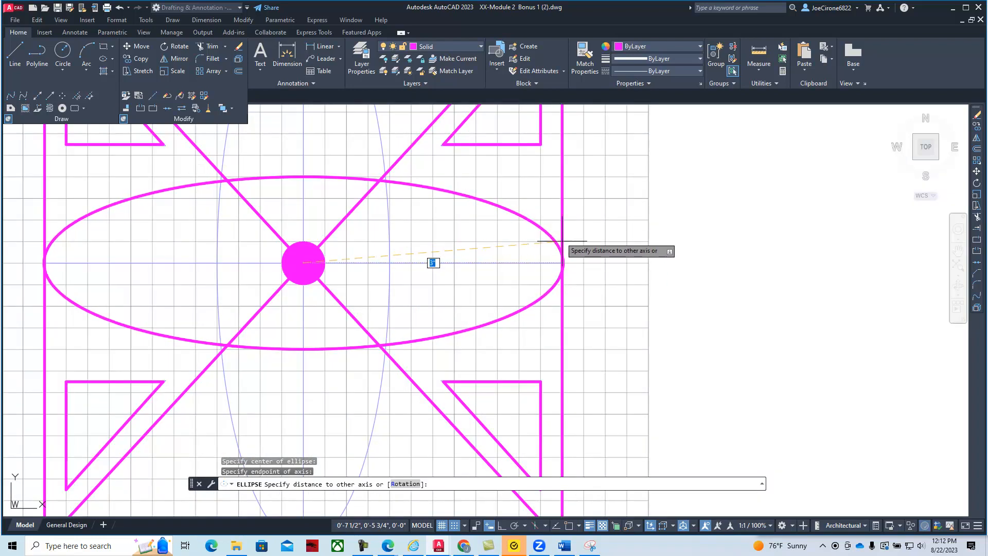
pyautogui.click(562, 262)
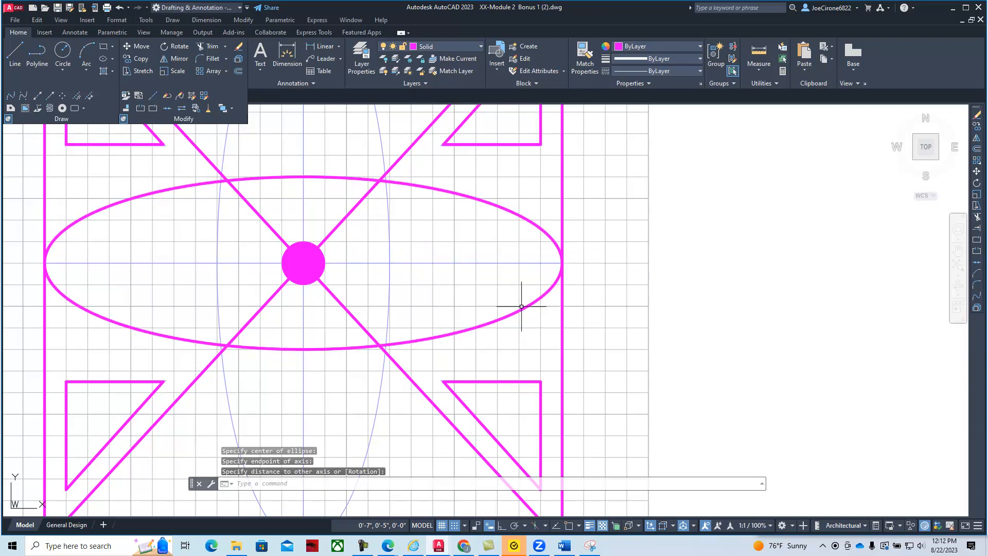
pyautogui.scroll(-4, 521, 300)
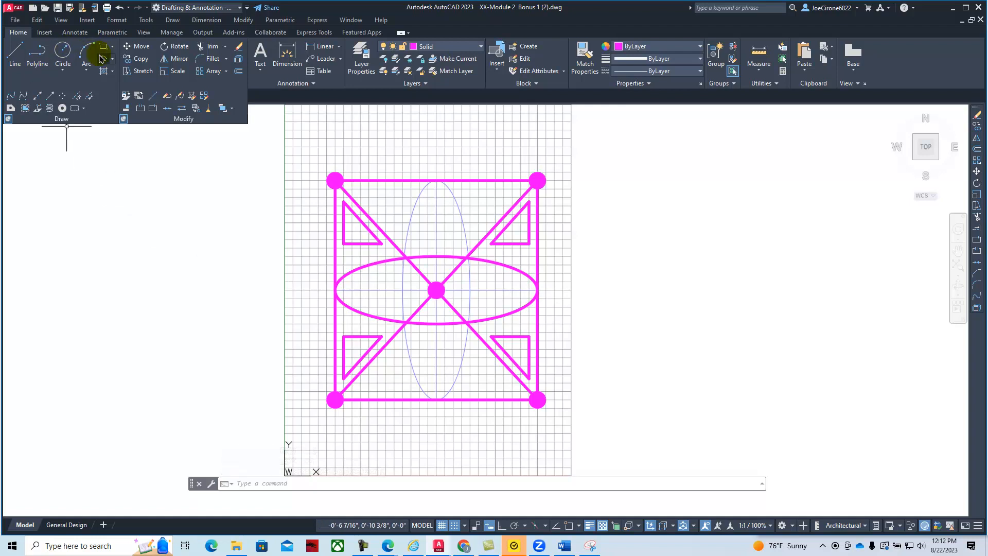
# Trace the vertical ellipse by its center on the middle donut, with a 1" horizontal half-axis and the other axis reaching the rectangle's top side.
pyautogui.click(112, 58)
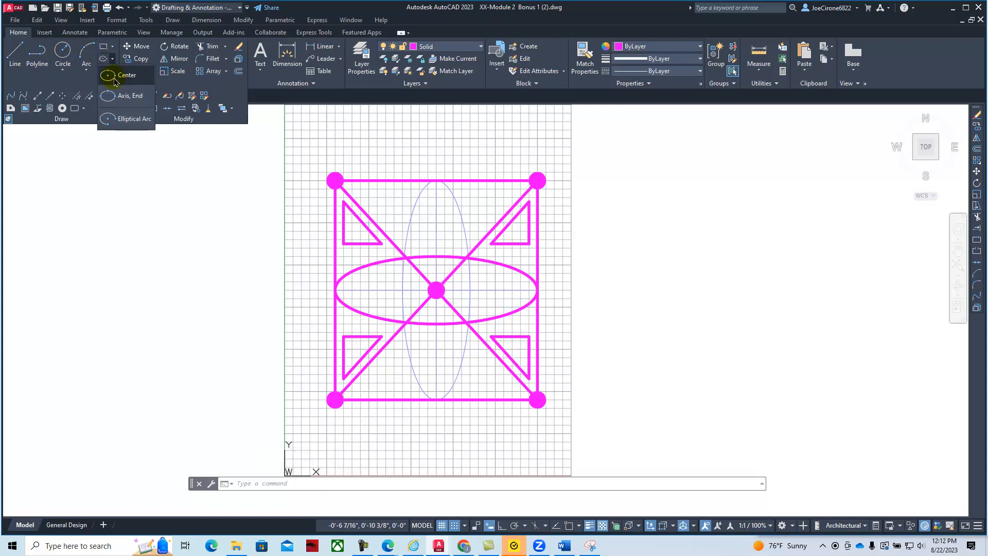
pyautogui.click(123, 78)
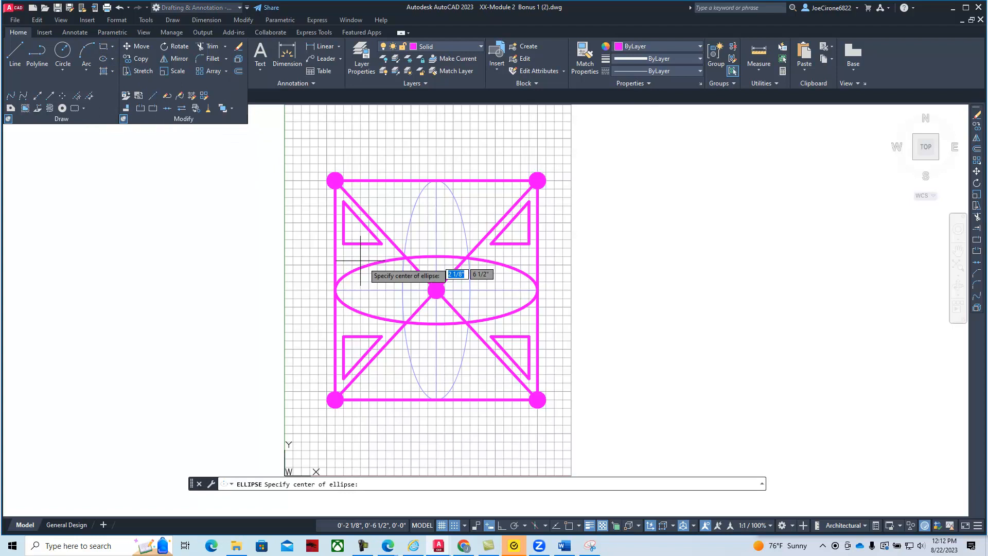
pyautogui.click(437, 290)
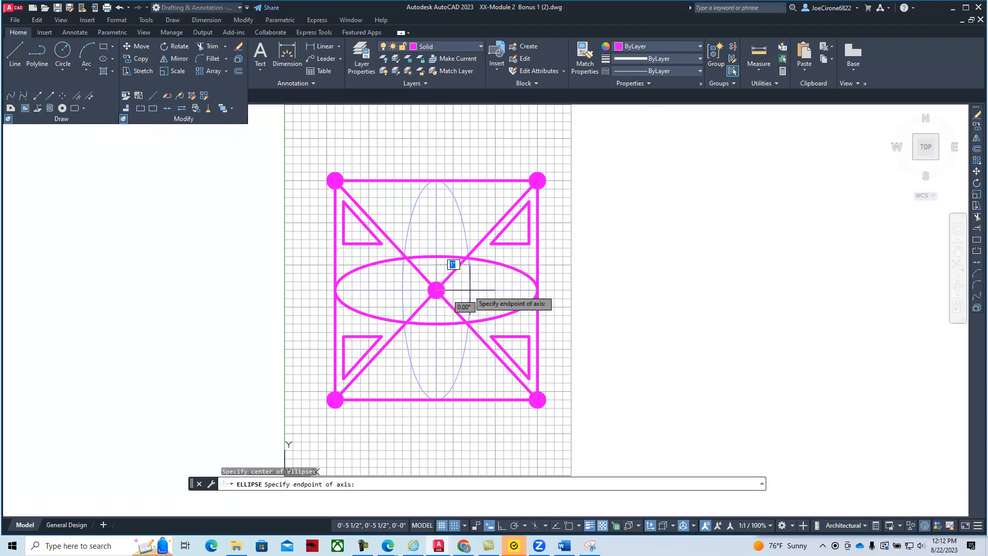
pyautogui.click(469, 290)
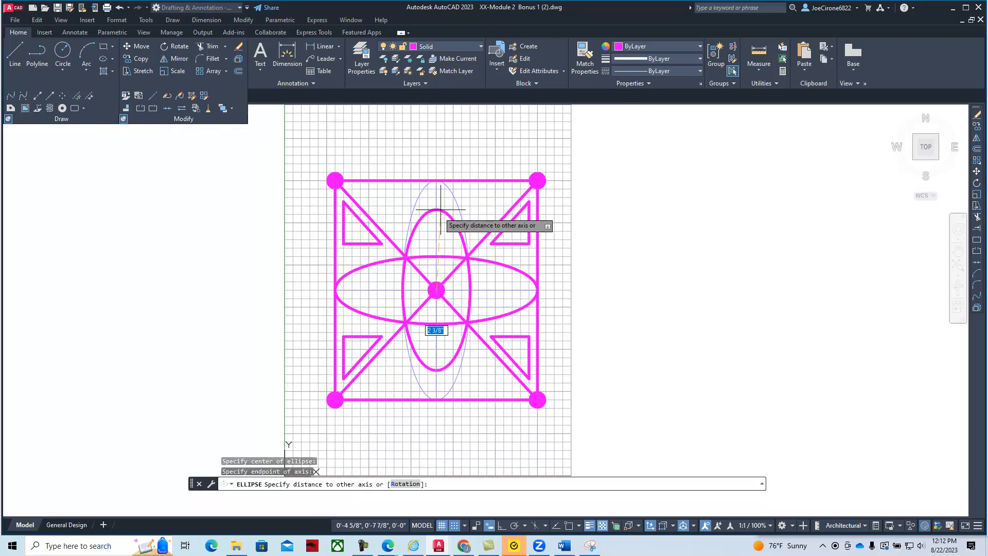
pyautogui.click(437, 180)
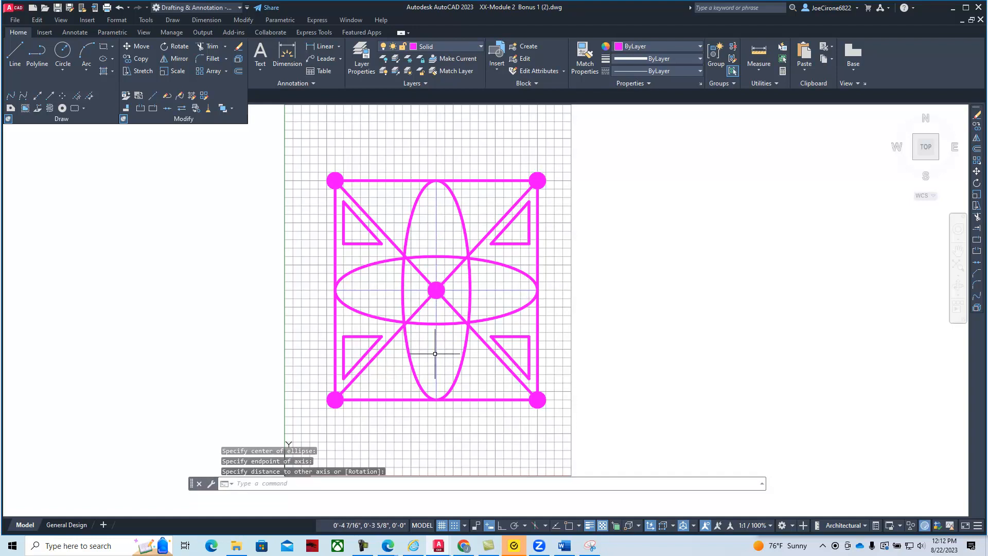
# Switch the grid display and then snap mode off and back on to compare their effect.
pyautogui.click(442, 525)
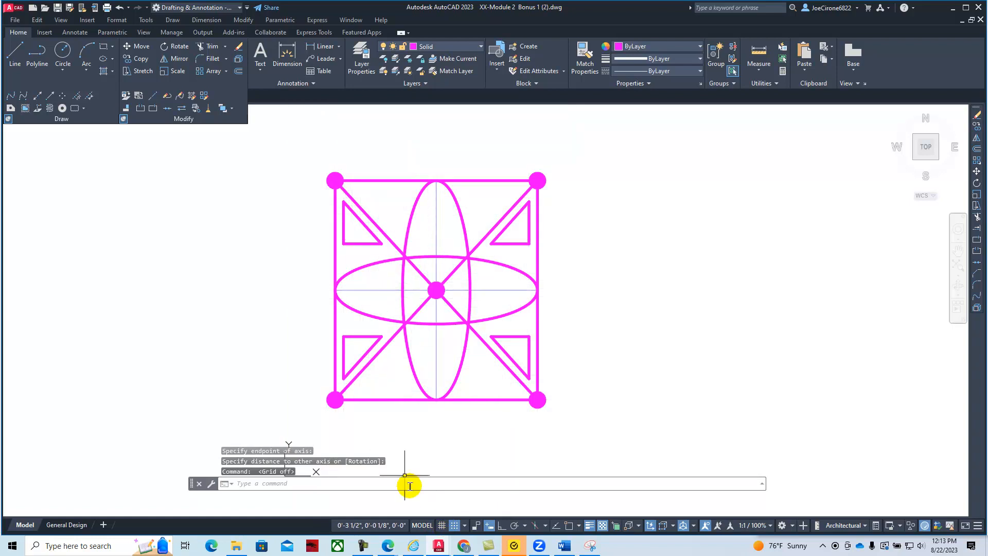
pyautogui.click(442, 526)
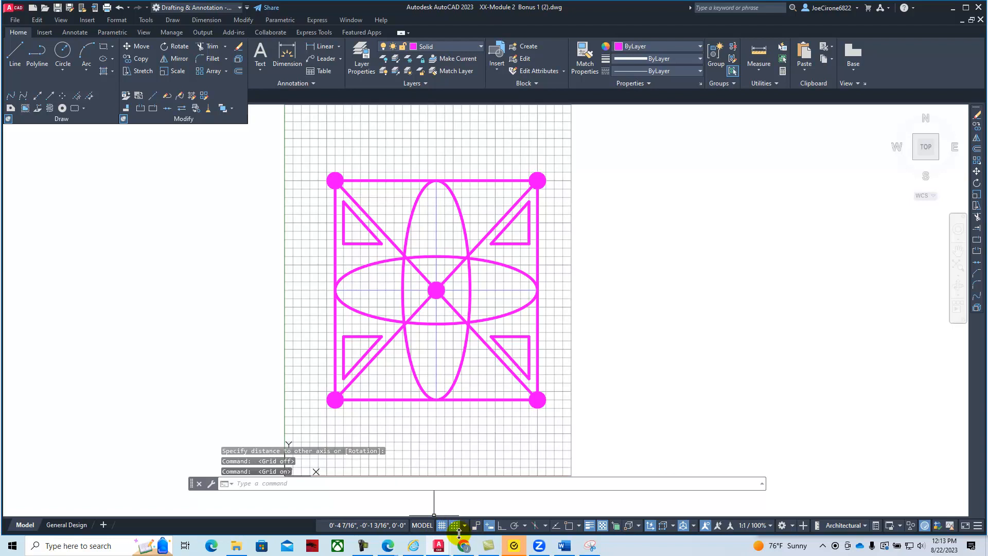
pyautogui.click(455, 528)
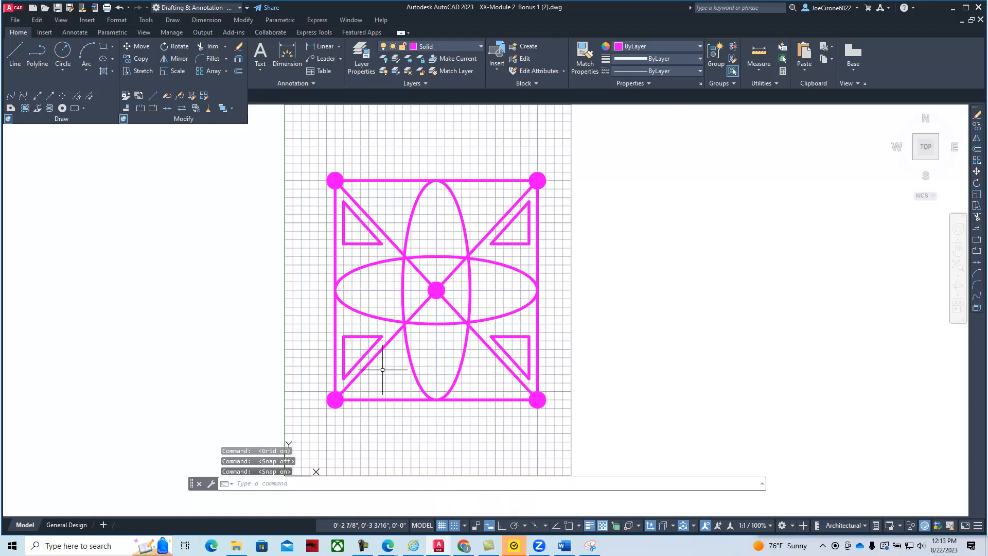
# Draw a 1/4" square with four connected lines on one grid cell above the rectangle and finish the Line command.
pyautogui.click(20, 53)
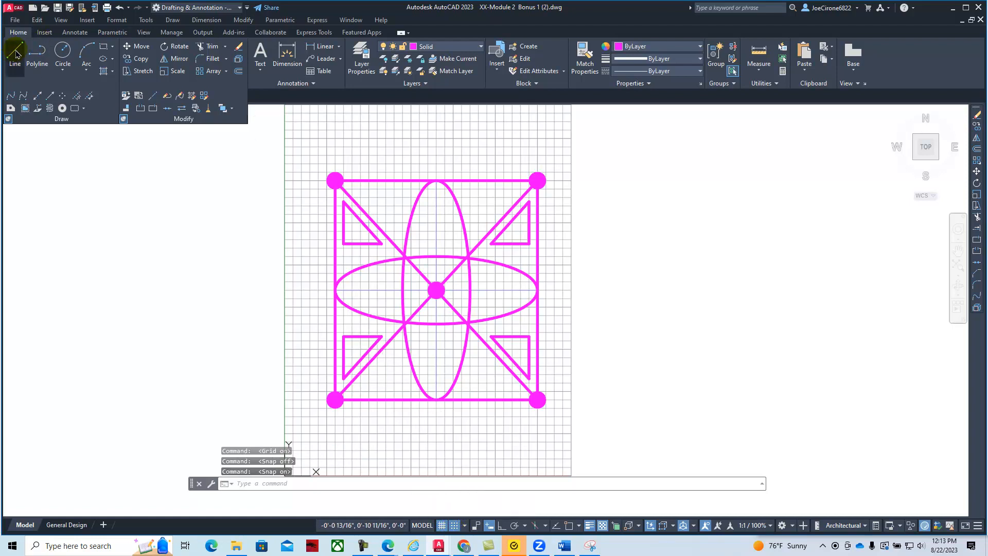
pyautogui.scroll(6, 342, 163)
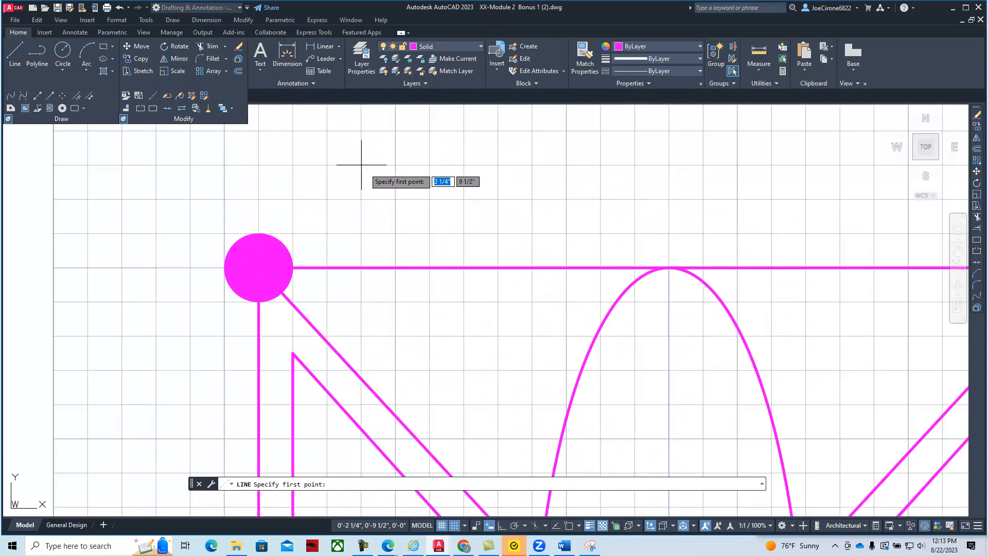
pyautogui.click(395, 165)
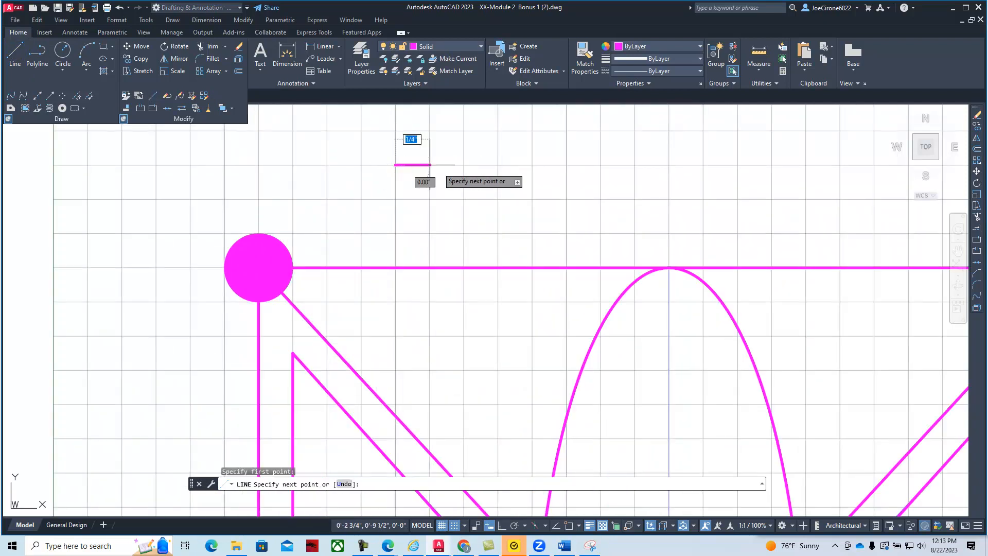
pyautogui.click(430, 165)
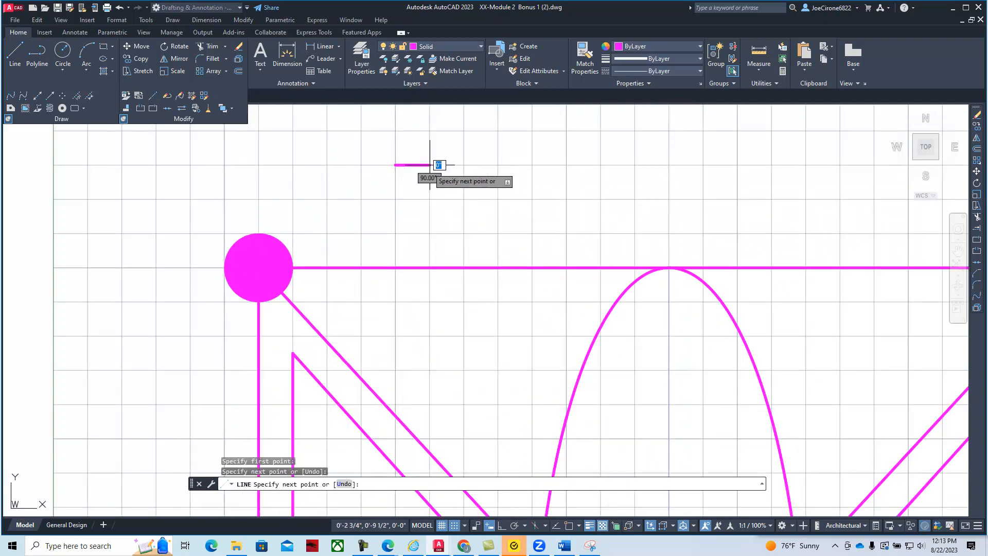
pyautogui.click(429, 200)
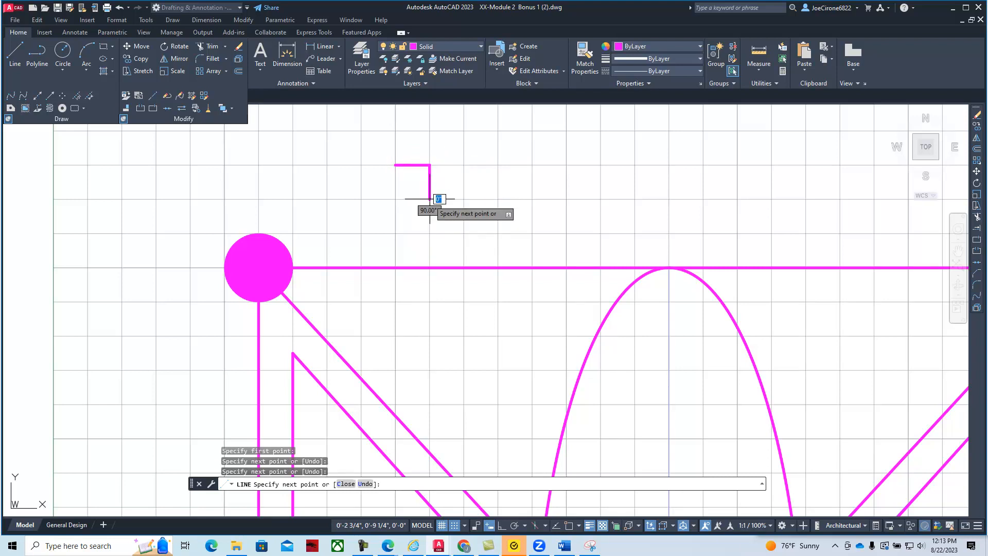
pyautogui.click(395, 199)
pyautogui.click(396, 164)
pyautogui.rightClick(362, 148)
pyautogui.click(379, 160)
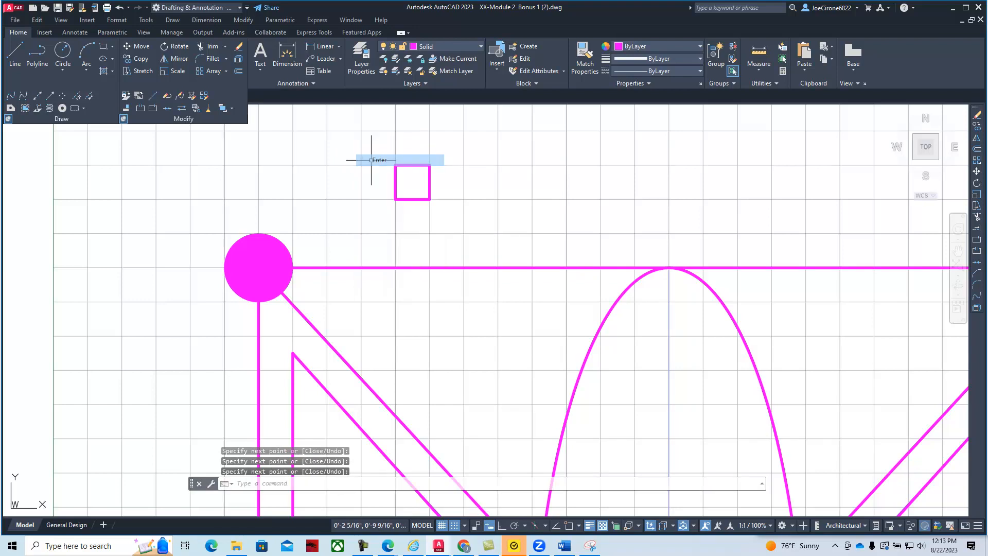
# Select the small square's right side to examine its grips, and clear the selection.
pyautogui.click(429, 179)
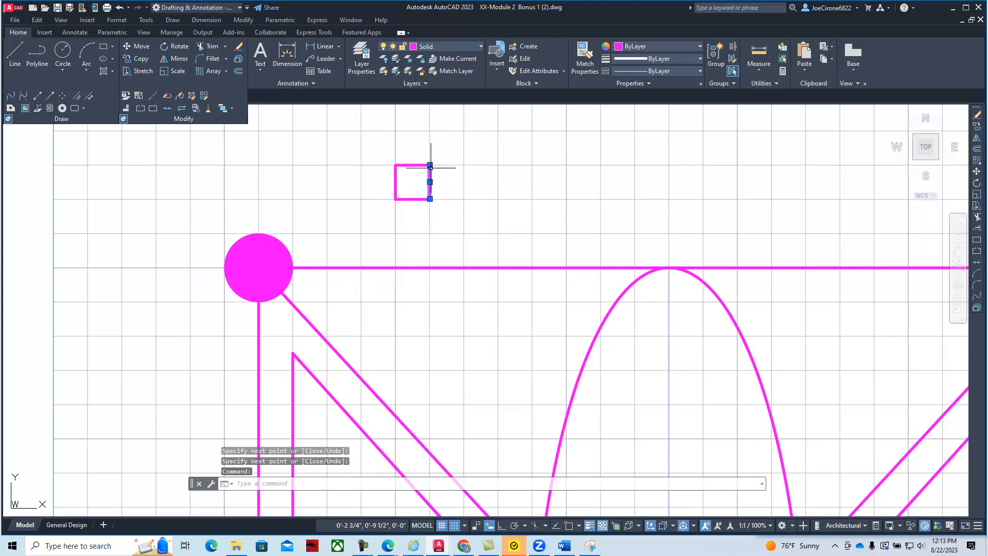
pyautogui.moveTo(430, 166)
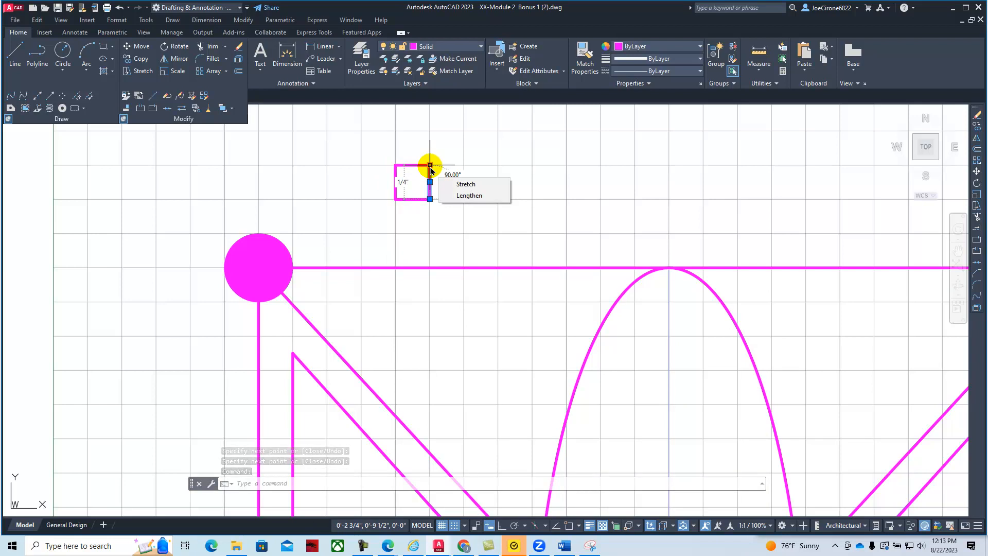
pyautogui.moveTo(429, 199)
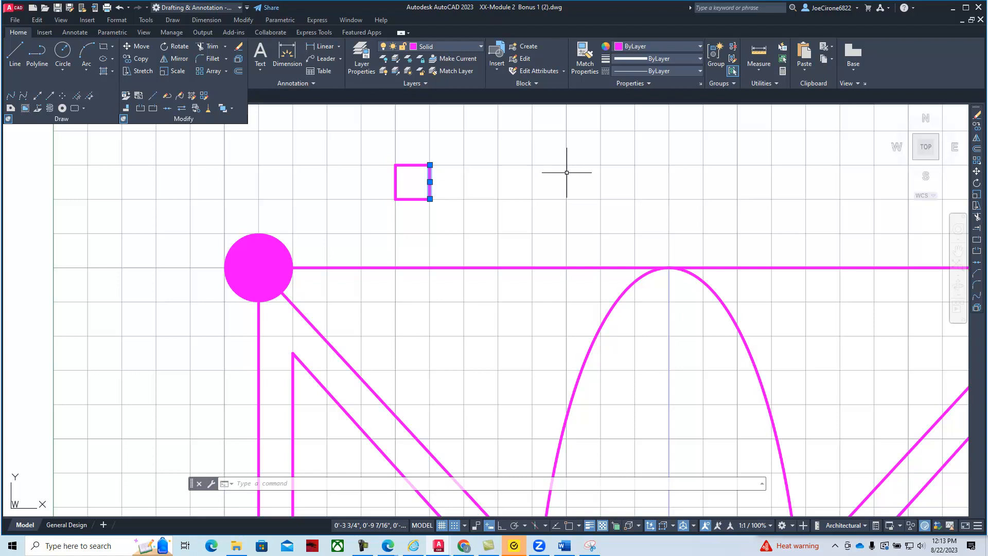
pyautogui.press('Escape')
# Select all four lines of the small practice square with a crossing window and erase them.
pyautogui.click(452, 151)
pyautogui.click(381, 225)
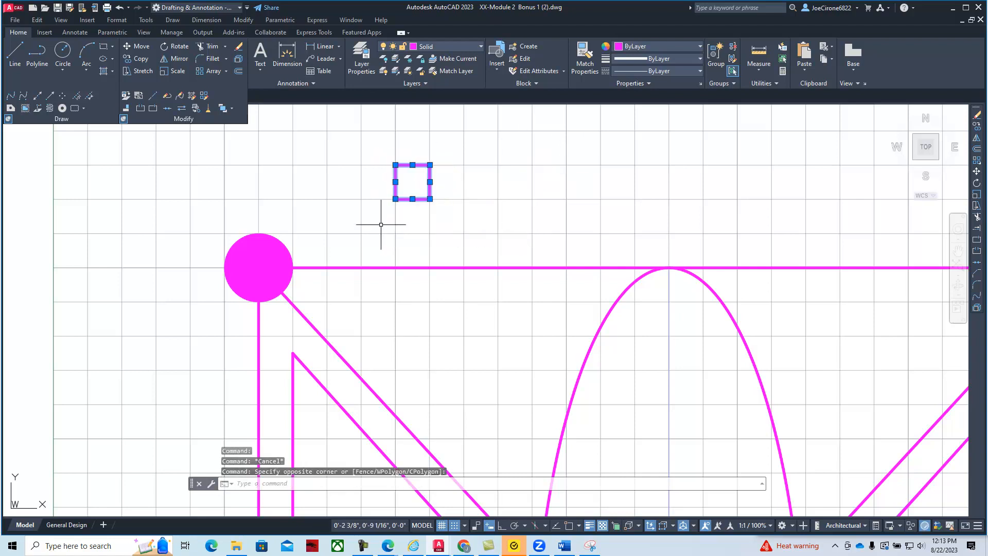
pyautogui.click(236, 50)
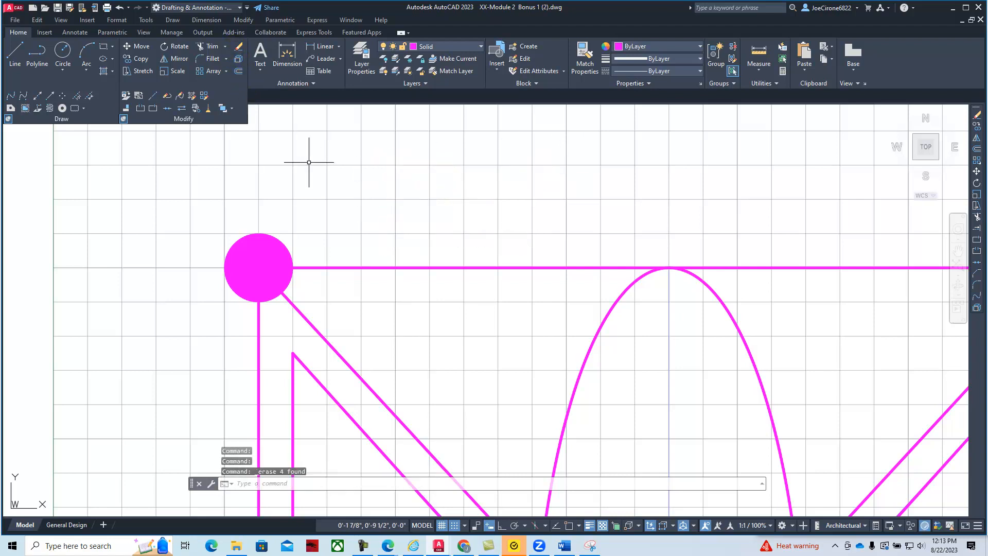
# Draw a horizontal centerline from the midpoint of the rectangle's left side to the midpoint of its right side and finish the Line command.
pyautogui.scroll(-6, 424, 284)
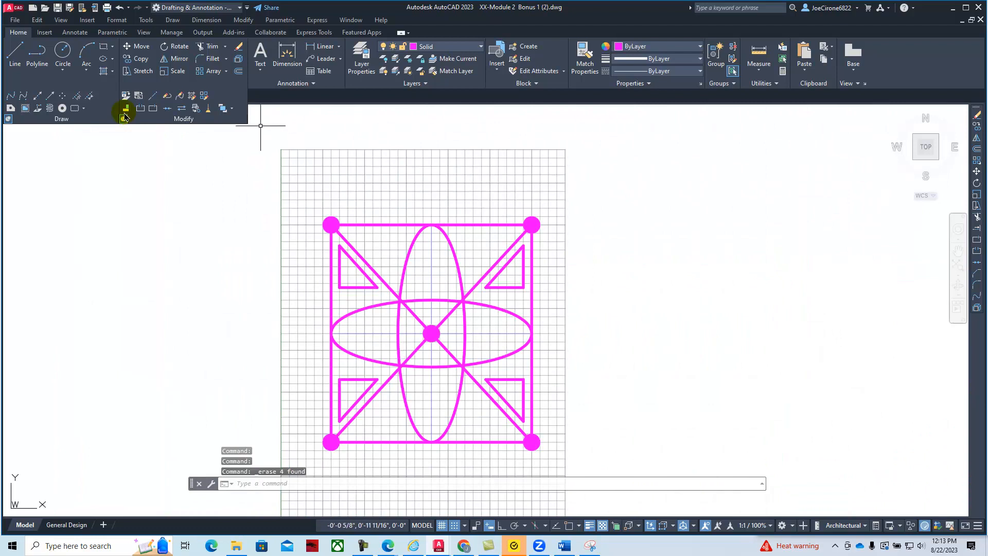
pyautogui.click(14, 57)
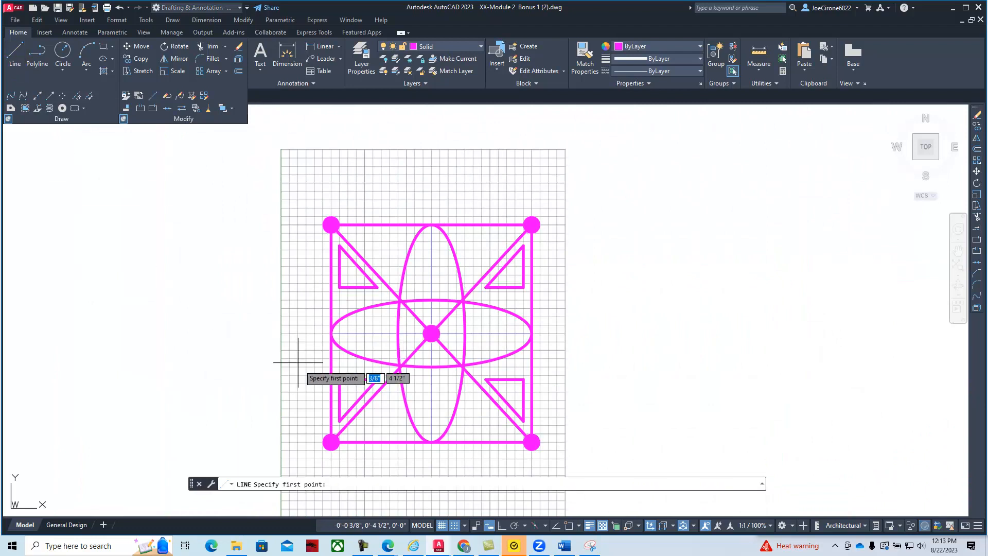
pyautogui.click(330, 333)
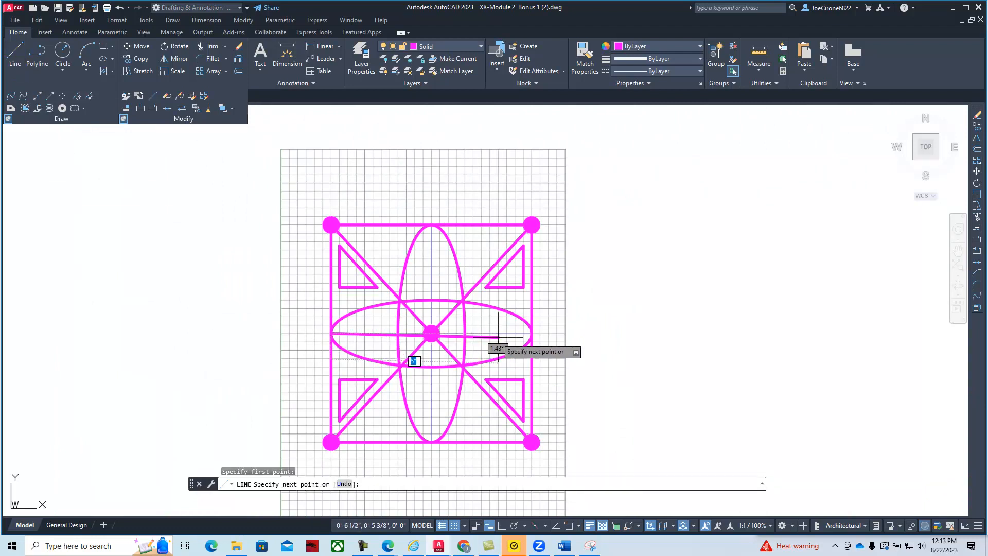
pyautogui.click(532, 333)
pyautogui.rightClick(534, 333)
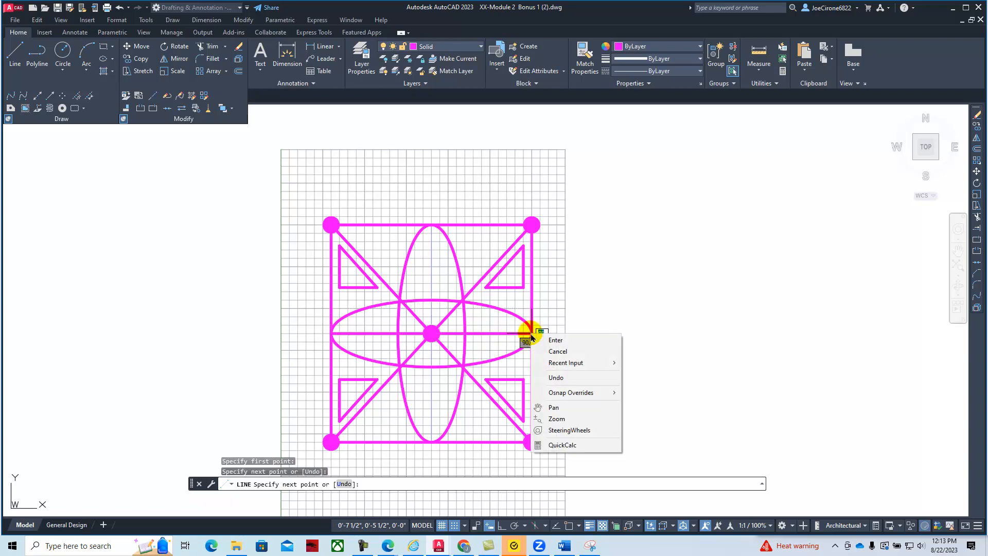
pyautogui.click(558, 339)
# Repeat the Line command to draw a 6 1/2" vertical centerline from the rectangle's top midpoint to its bottom midpoint.
pyautogui.rightClick(614, 292)
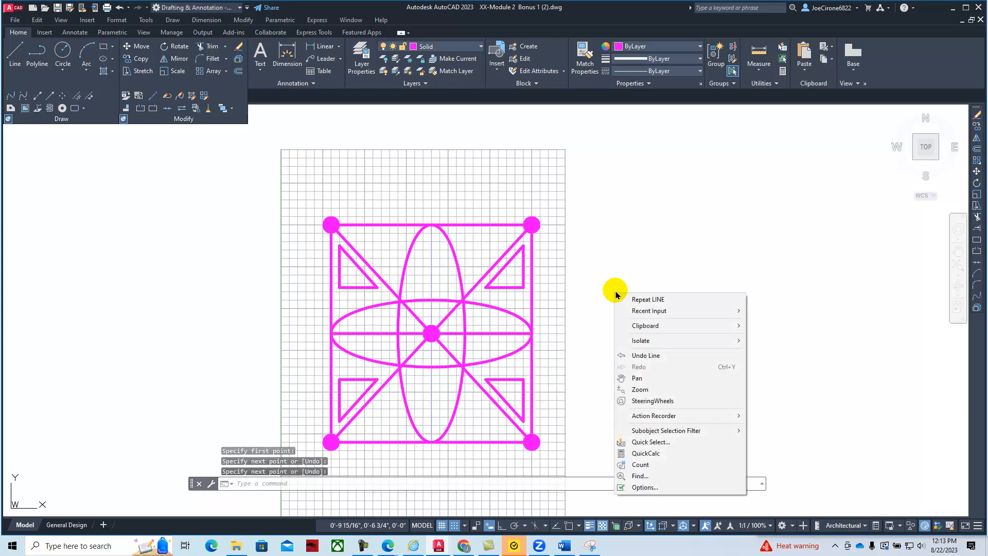
pyautogui.click(642, 300)
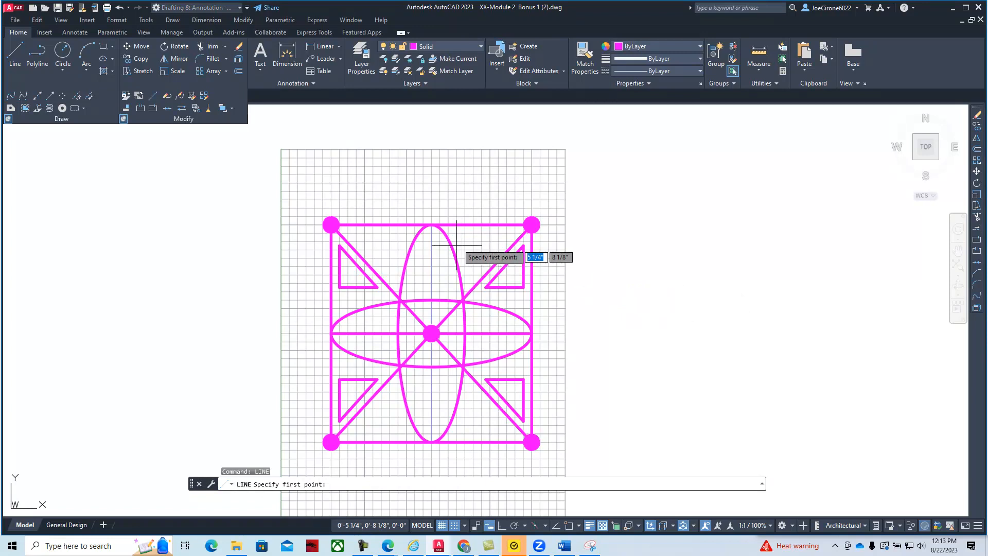
pyautogui.click(431, 226)
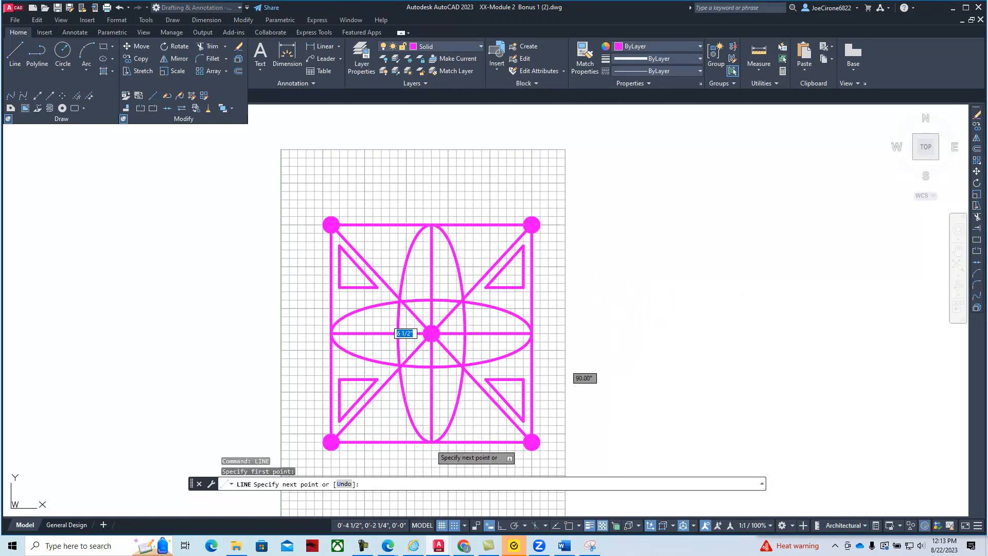
pyautogui.click(431, 442)
pyautogui.rightClick(487, 406)
pyautogui.click(508, 410)
# Add multiline text reading "Student Name: Module 2 Bonus 1" below the right half of the rectangle's bottom edge.
pyautogui.moveTo(497, 380)
pyautogui.mouseDown(button='middle')
pyautogui.moveTo(514, 309)
pyautogui.moveTo(469, 334)
pyautogui.moveTo(479, 307)
pyautogui.mouseUp(button='middle')
pyautogui.scroll(-5, 480, 313)
pyautogui.scroll(5, 480, 314)
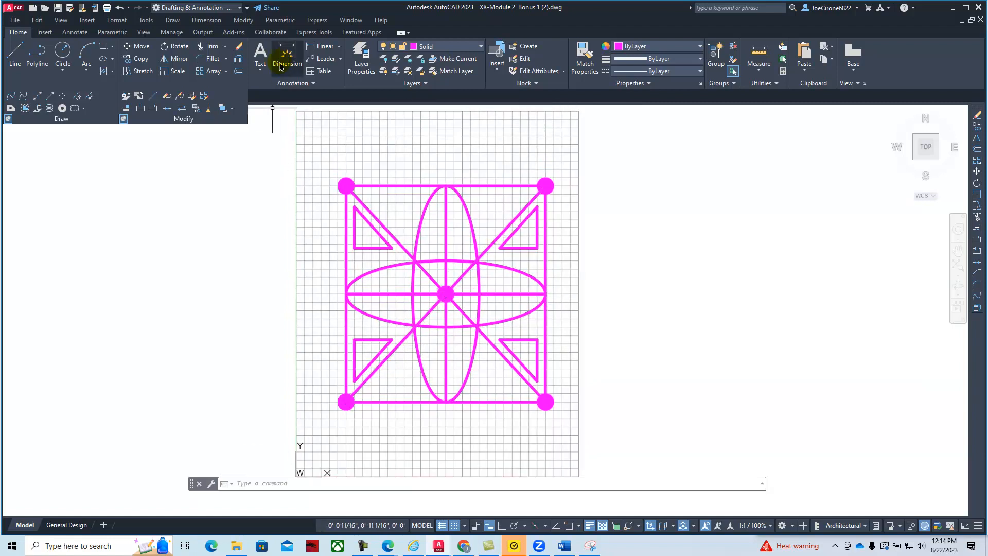
pyautogui.click(261, 72)
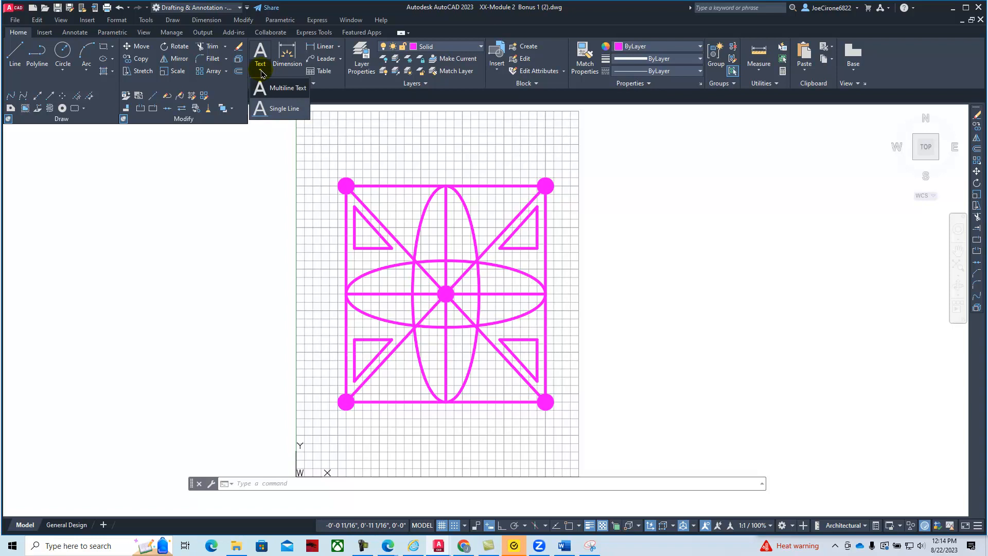
pyautogui.click(281, 93)
pyautogui.click(434, 431)
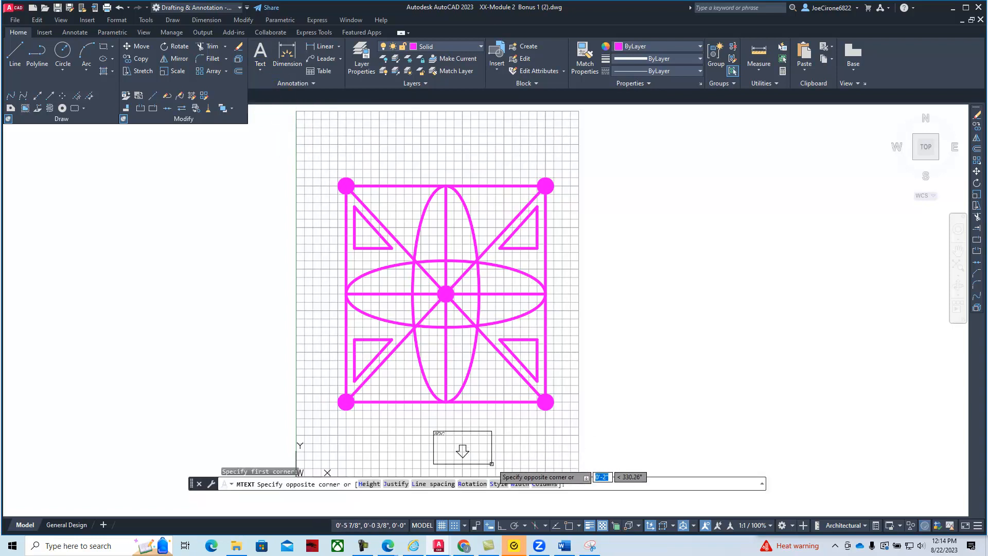
pyautogui.click(550, 463)
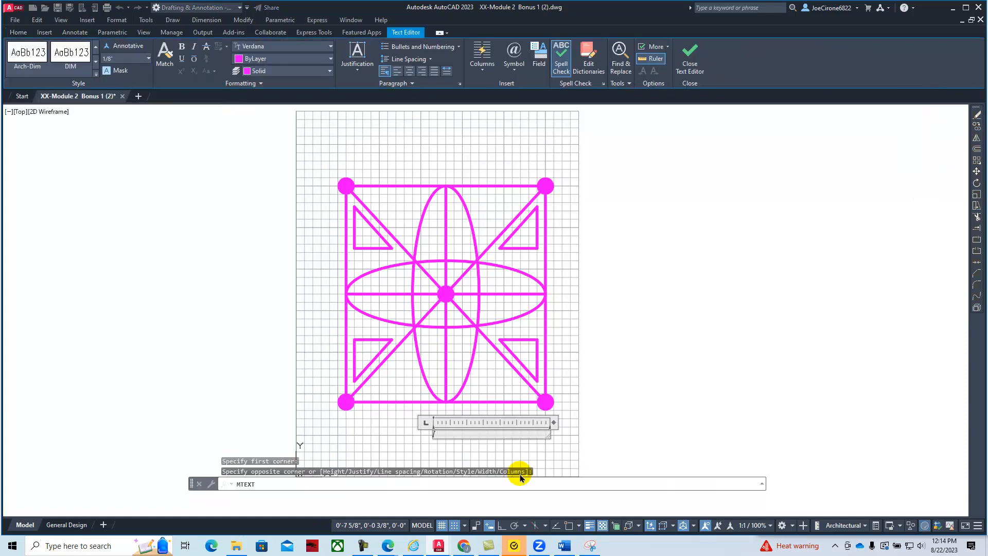
pyautogui.write('Student Name:  Module 2 Bonus 1')
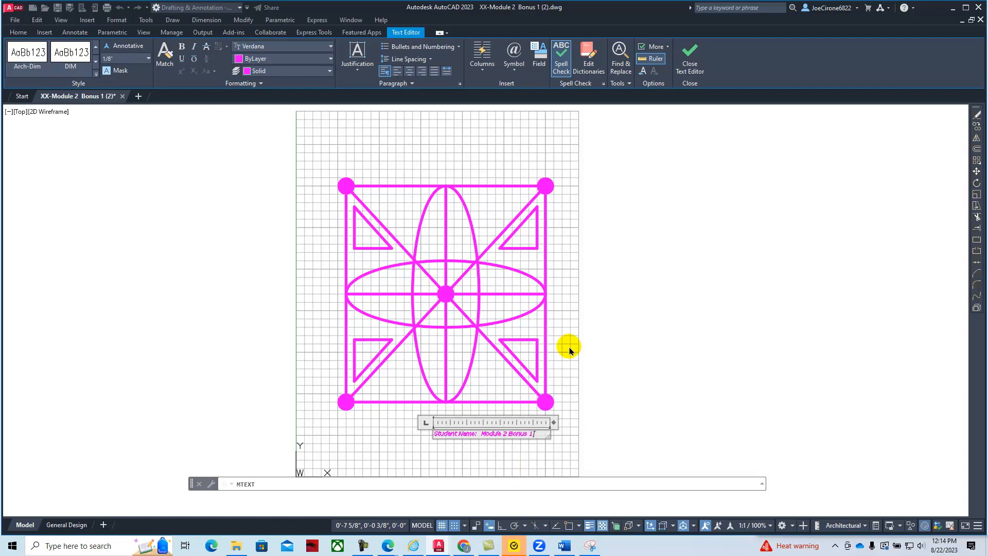
pyautogui.click(692, 61)
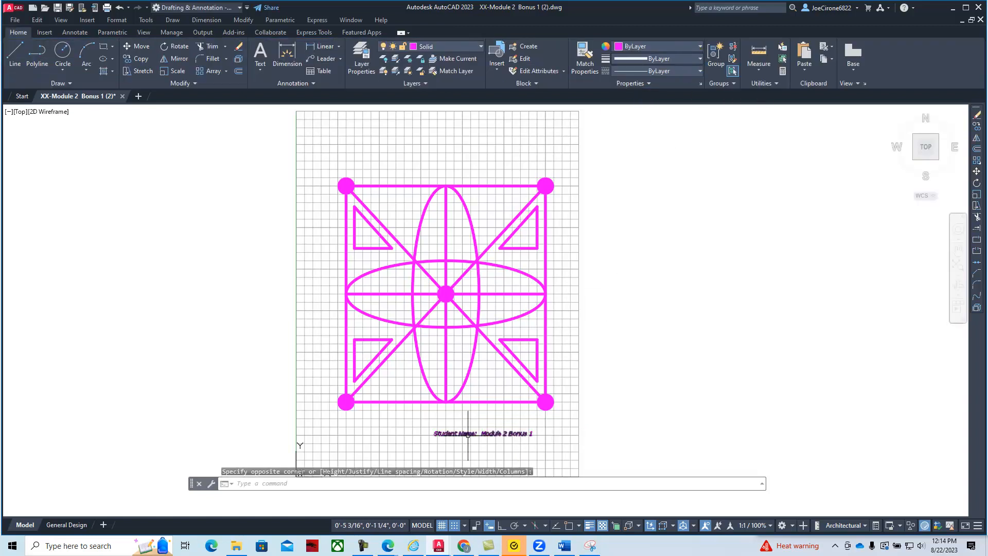
pyautogui.scroll(2, 452, 432)
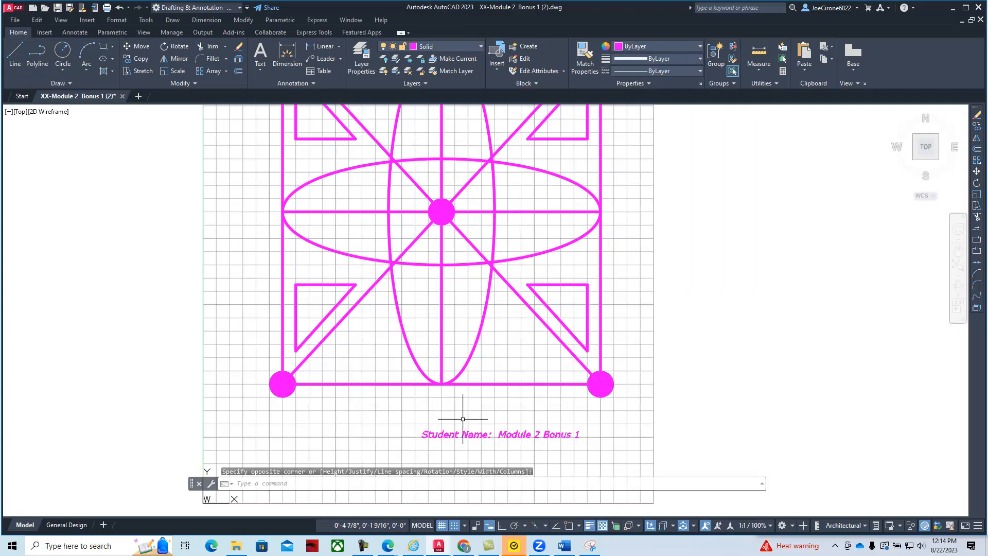
pyautogui.scroll(1, 461, 420)
pyautogui.scroll(-2, 463, 408)
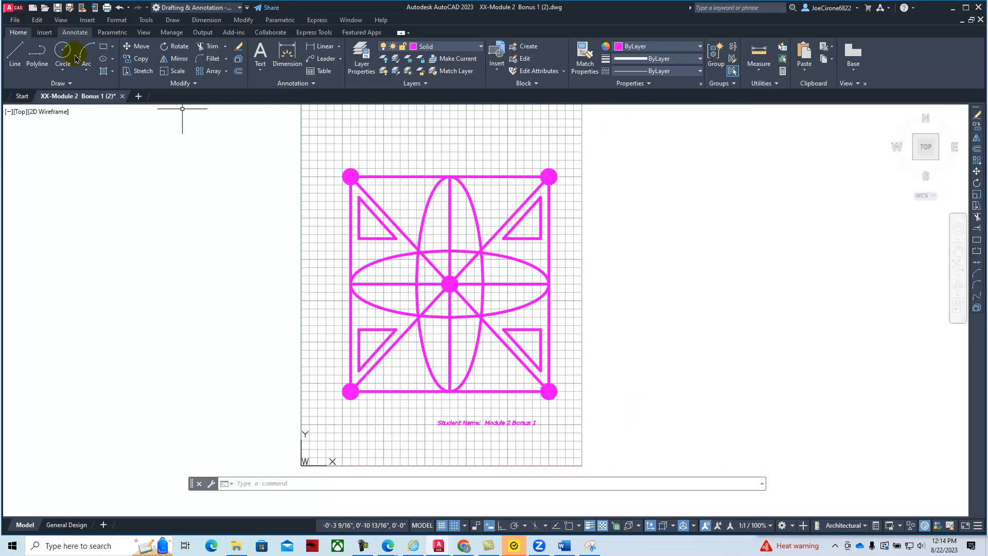
# Save the drawing under the new name "JC-Module 2 Bonus 1" in the Downloads folder.
pyautogui.click(9, 12)
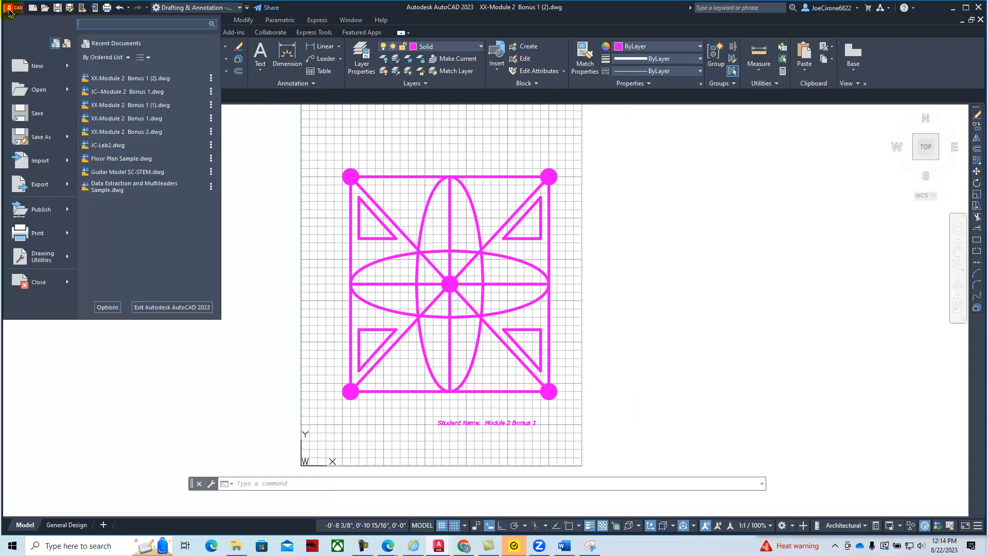
pyautogui.click(43, 142)
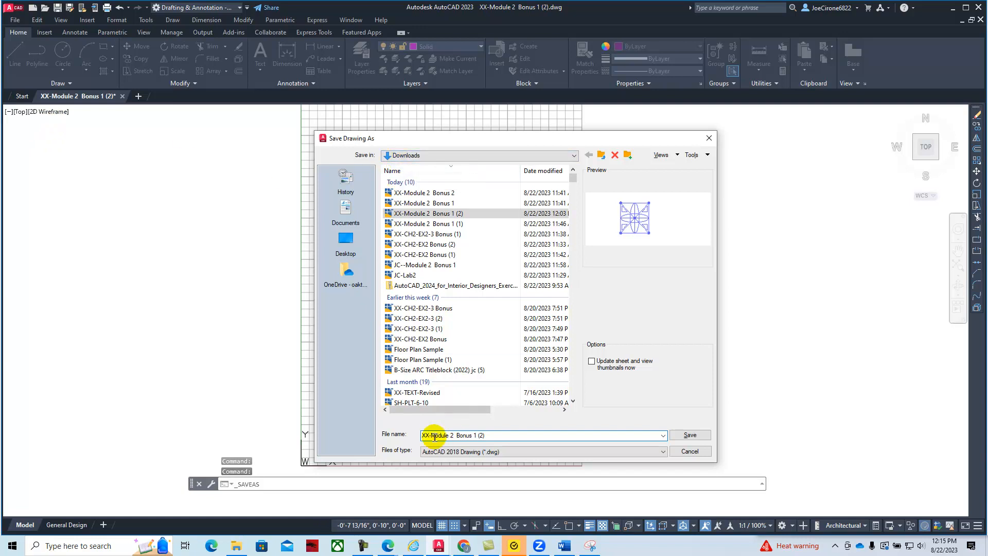
pyautogui.click(430, 436)
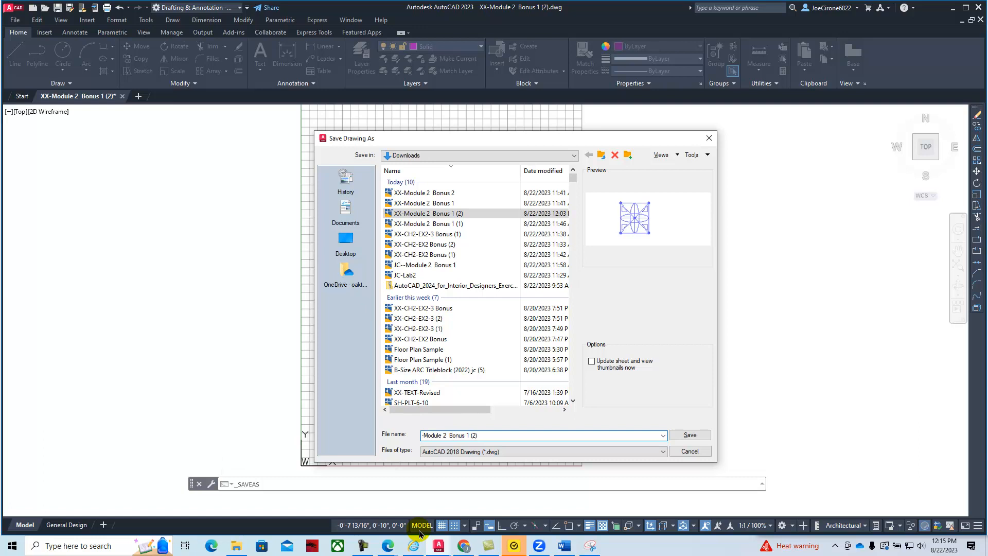
pyautogui.press('Delete')
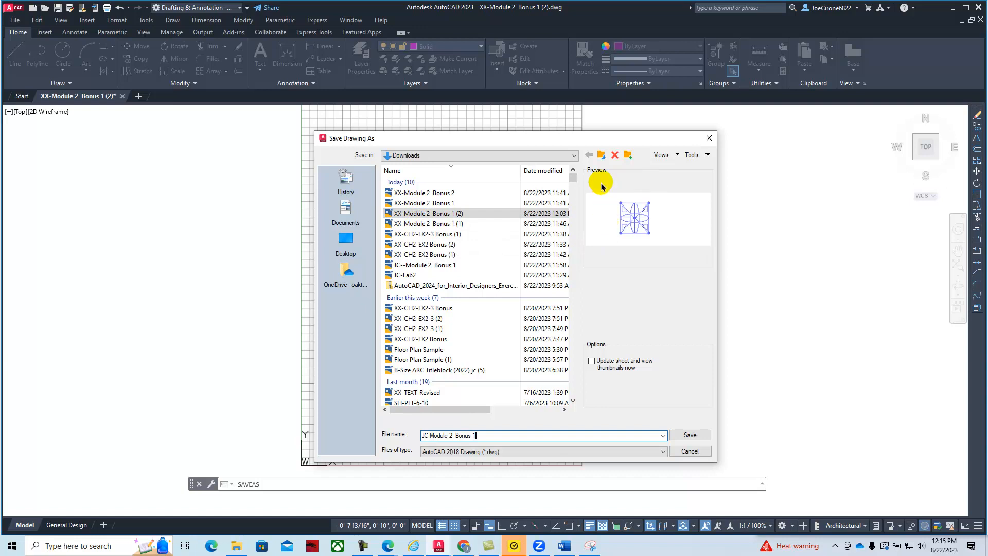
pyautogui.click(690, 437)
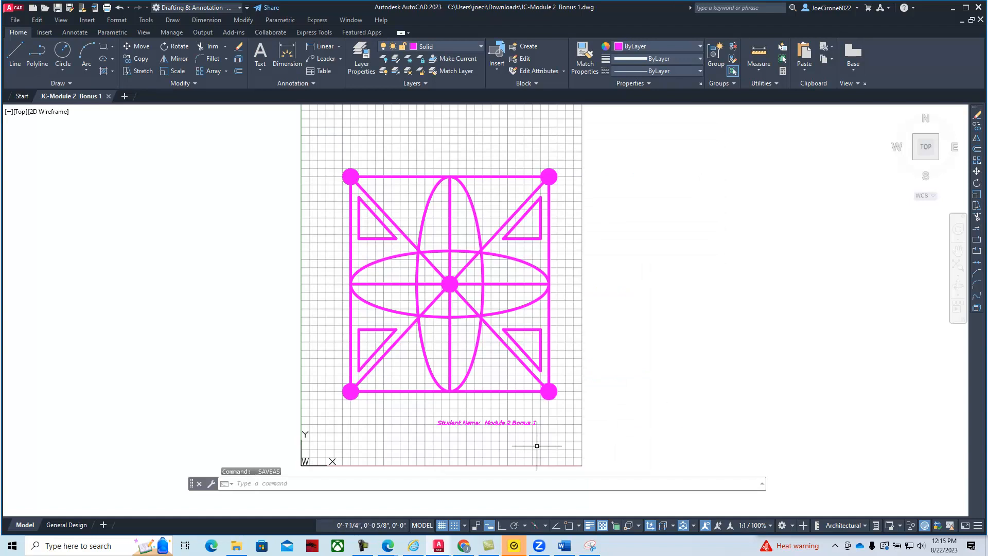
# Switch to the CAD-134 course page in the Edge browser and open the Chapter 2 assignment folder for submission.
pyautogui.moveTo(388, 550)
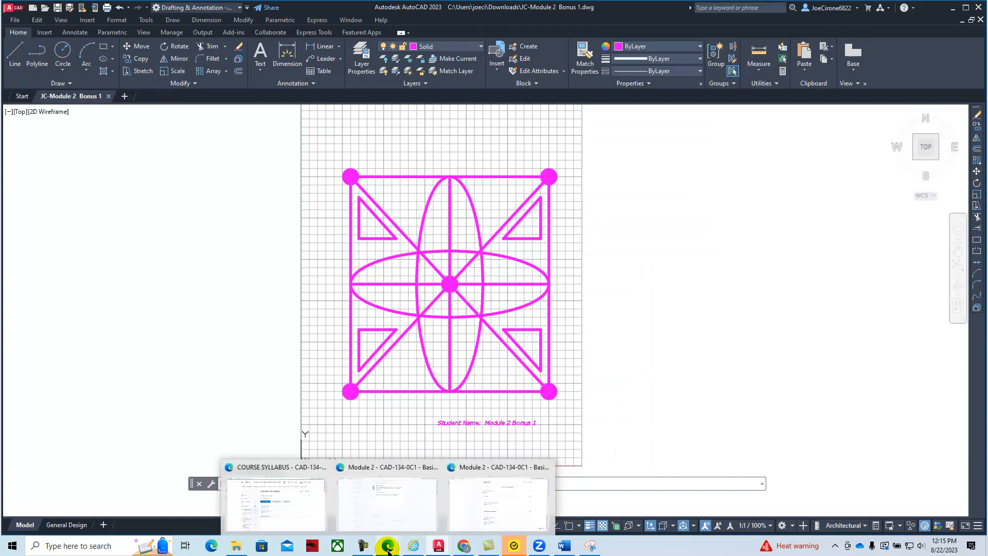
pyautogui.click(472, 498)
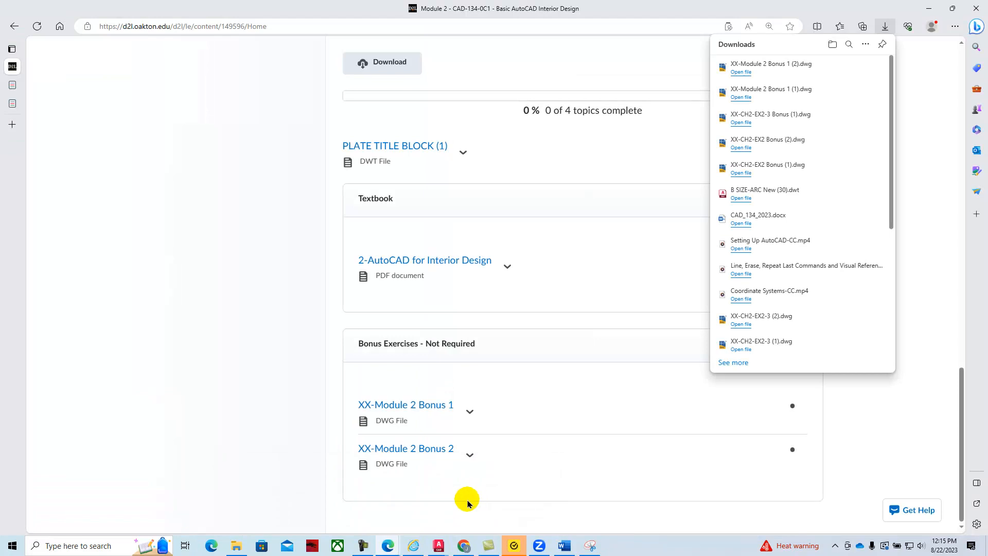
pyautogui.scroll(15, 547, 369)
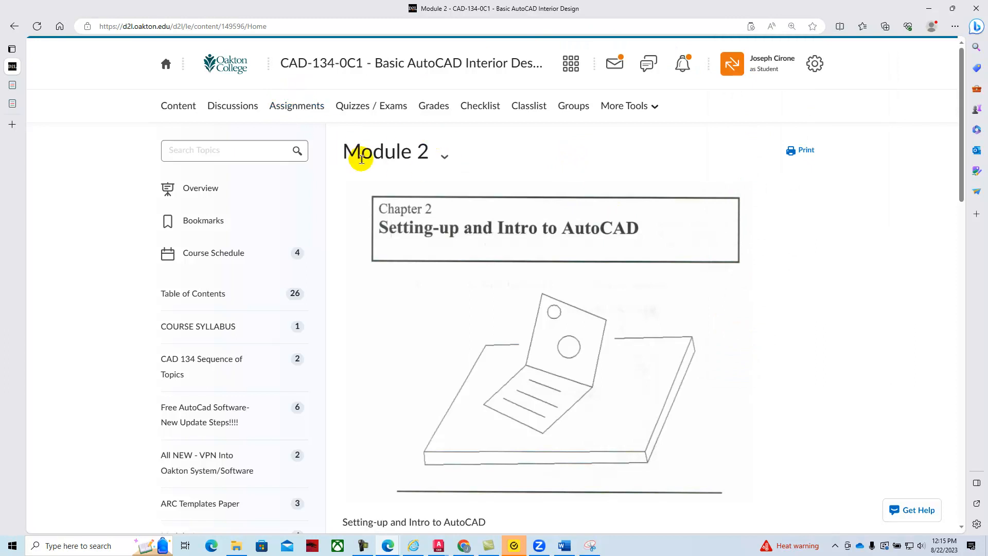
pyautogui.click(291, 105)
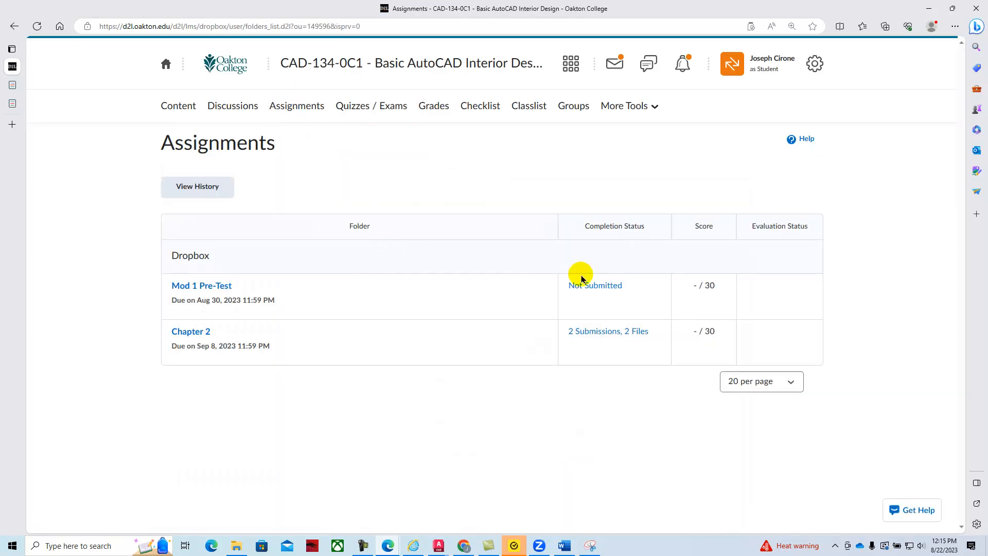
pyautogui.click(197, 332)
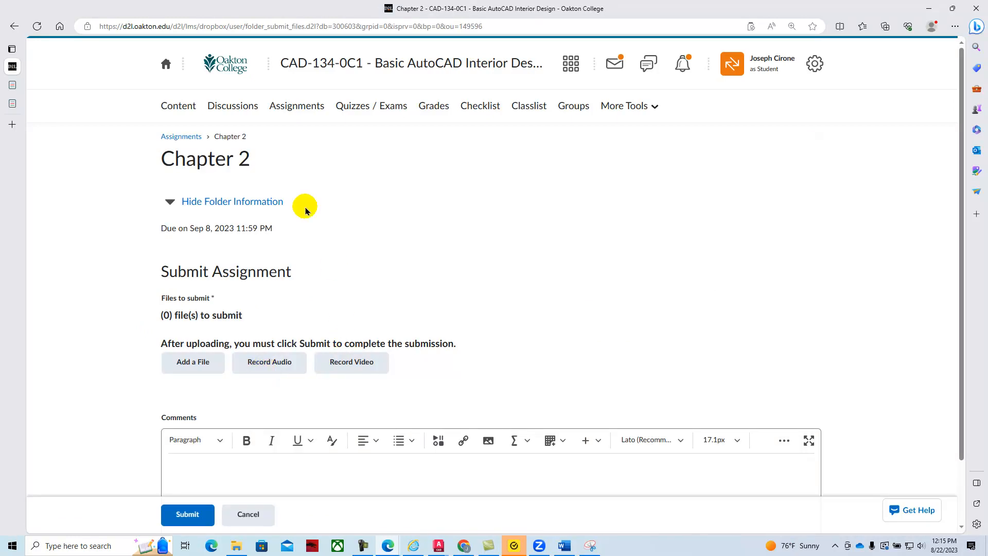
# Upload "JC-Module 2 Bonus 1.dwg" from the computer's Downloads folder and add it to the Chapter 2 submission.
pyautogui.click(184, 364)
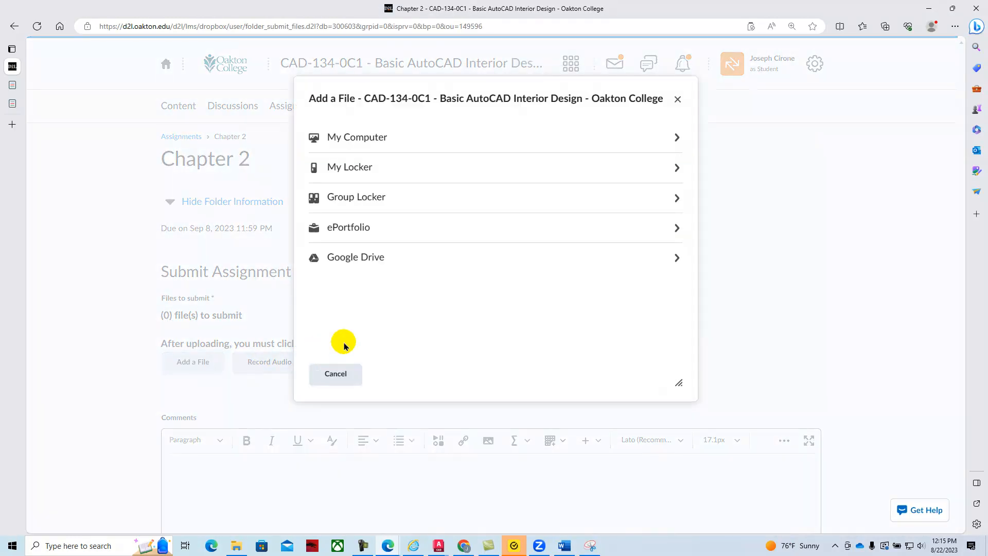
pyautogui.click(381, 144)
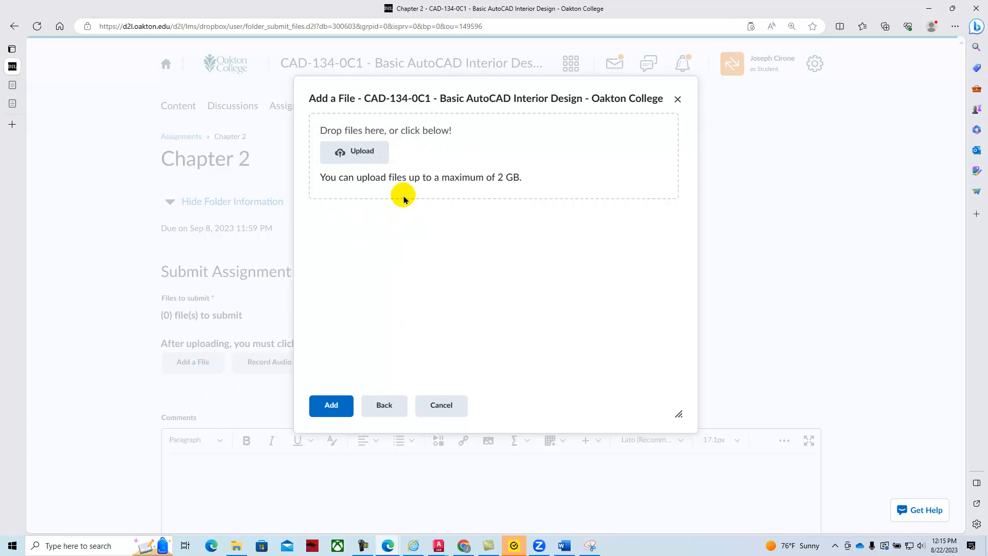
pyautogui.click(345, 153)
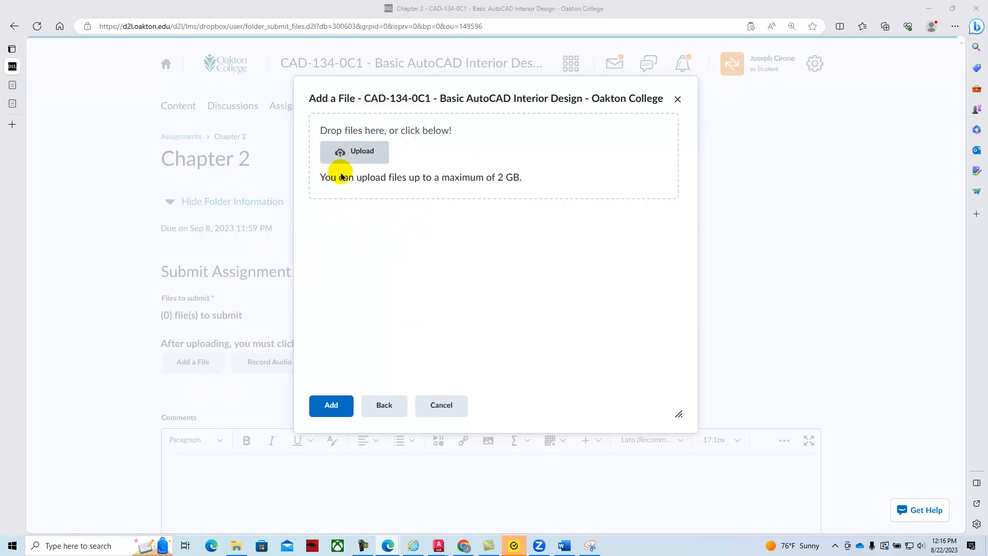
pyautogui.click(61, 93)
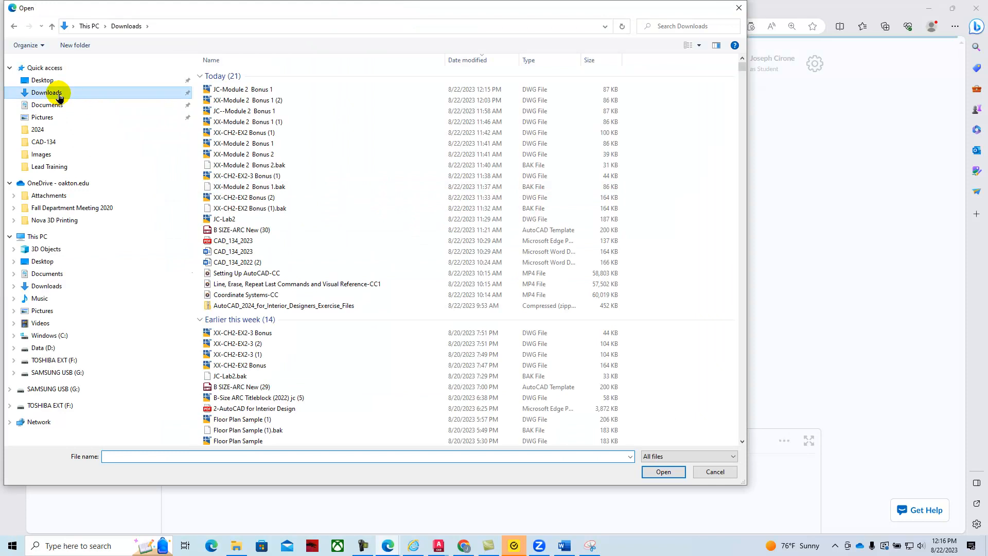
pyautogui.click(254, 88)
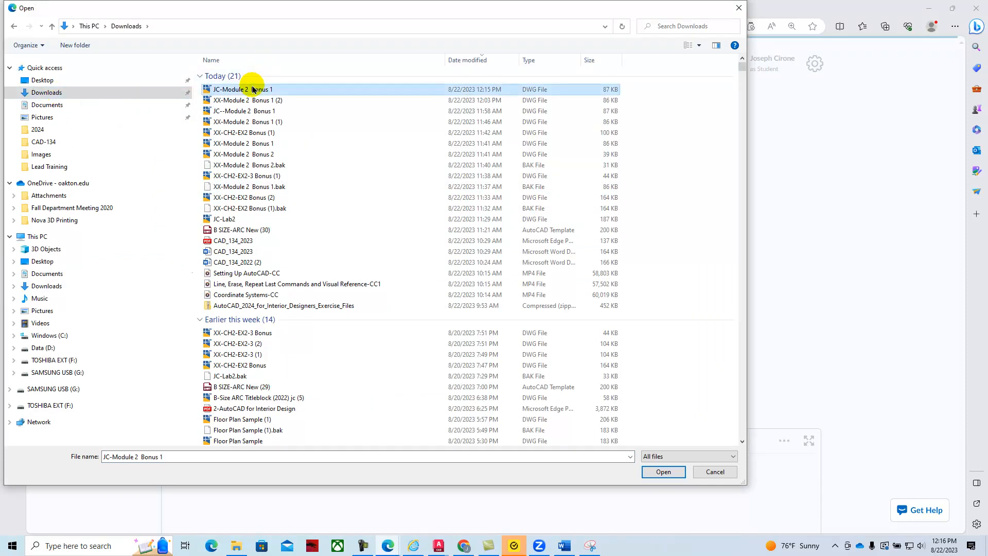
pyautogui.click(657, 472)
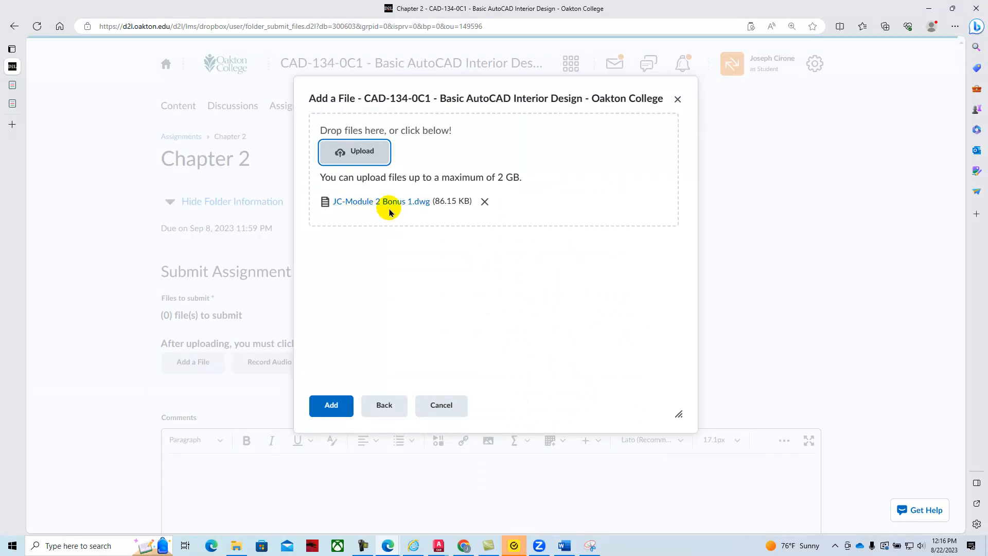
pyautogui.click(332, 406)
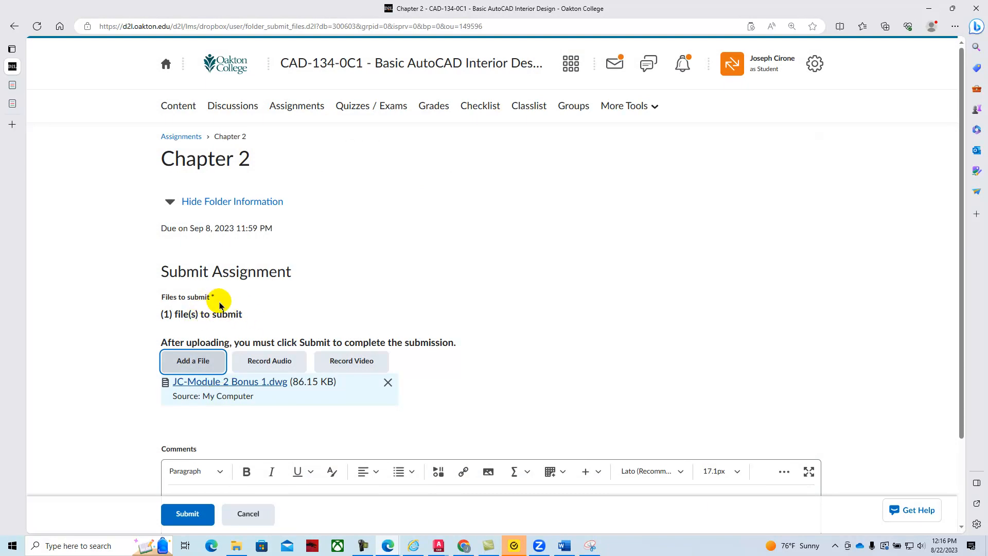
# Enter the comment "Here is my bonus drawing." and submit the Chapter 2 assignment.
pyautogui.scroll(-2, 591, 280)
pyautogui.click(234, 406)
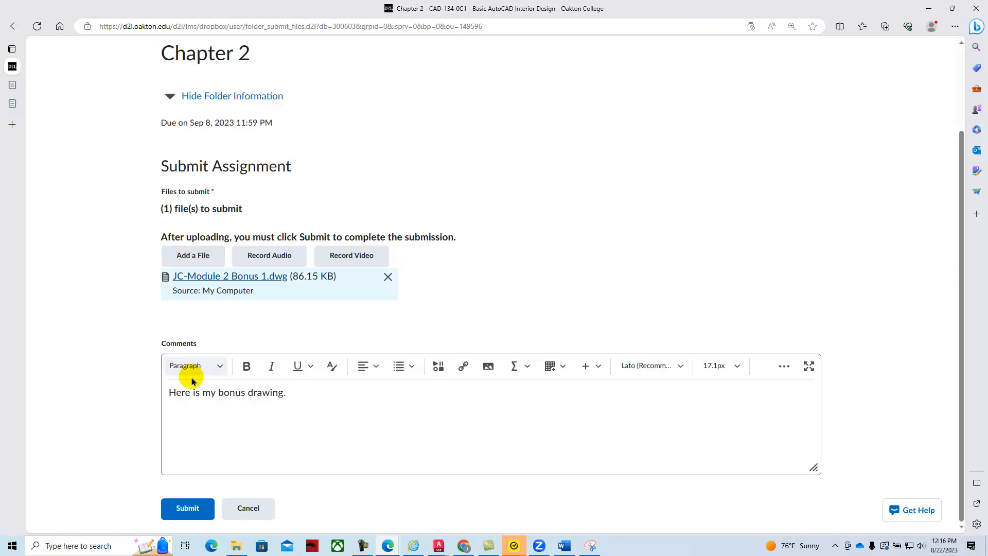
pyautogui.click(187, 509)
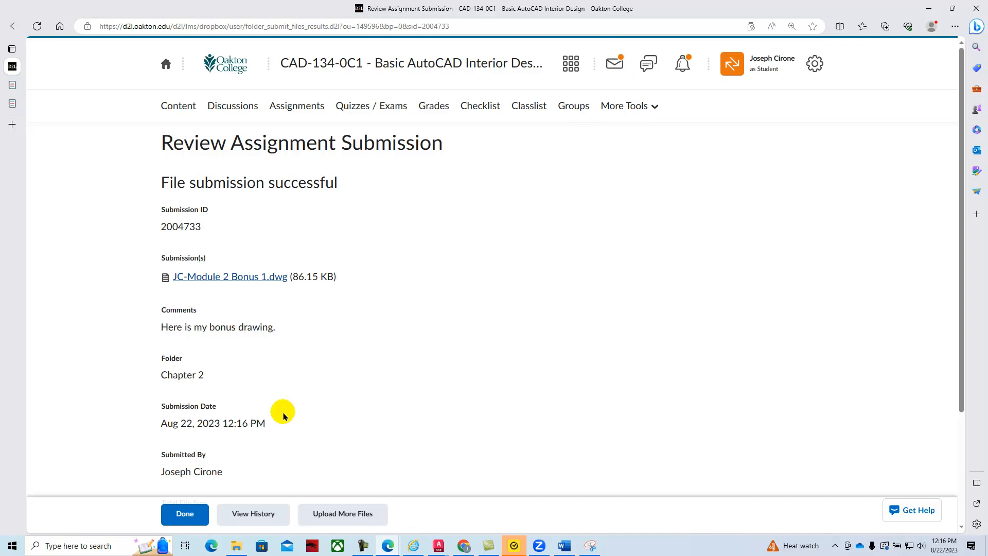
# Return to the course's Module 2 content and look over its bonus exercise files.
pyautogui.click(370, 62)
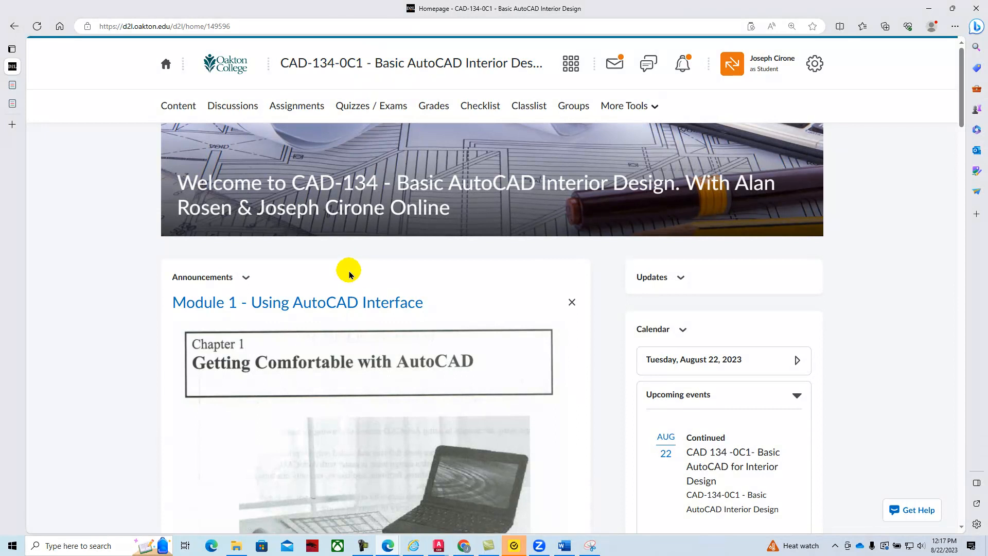
pyautogui.click(177, 106)
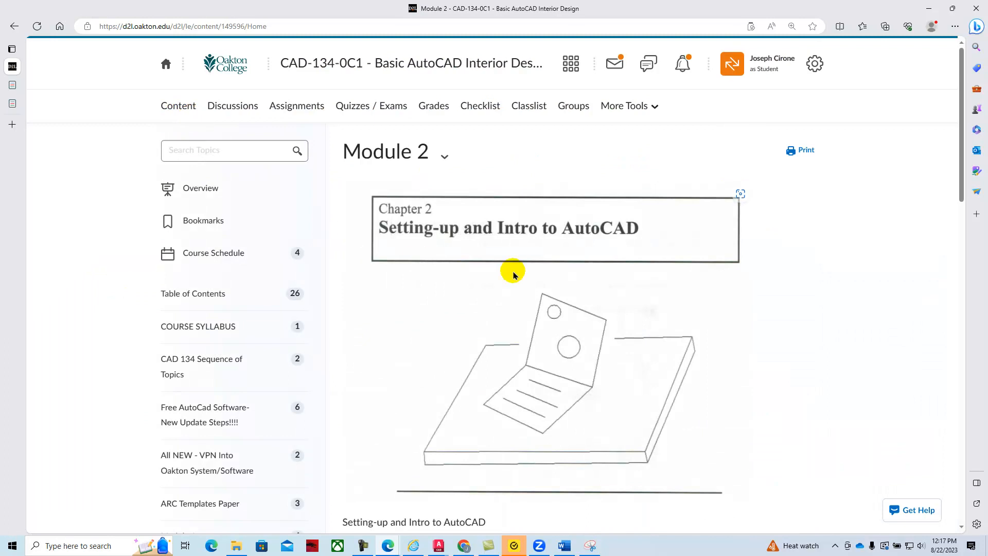
pyautogui.scroll(-7, 524, 276)
pyautogui.scroll(-12, 524, 276)
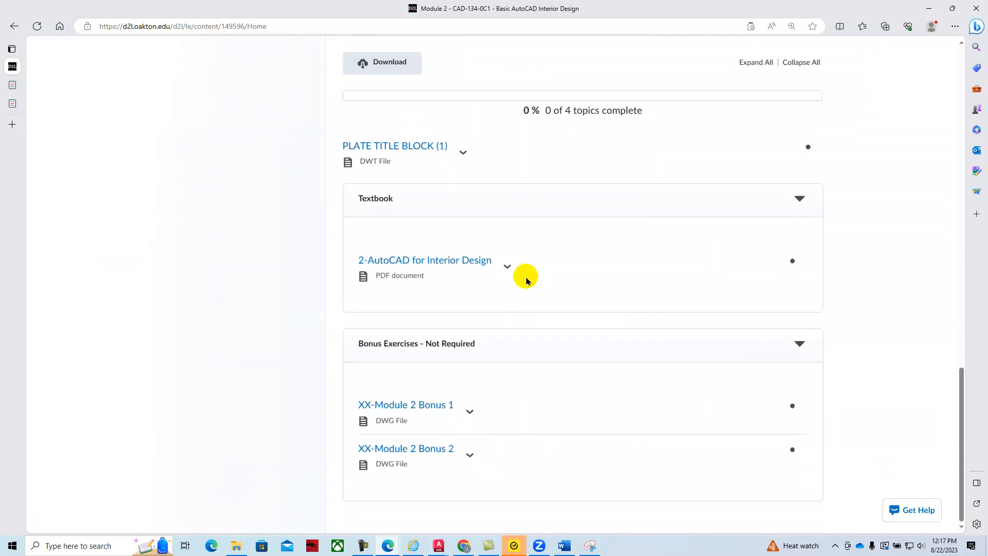